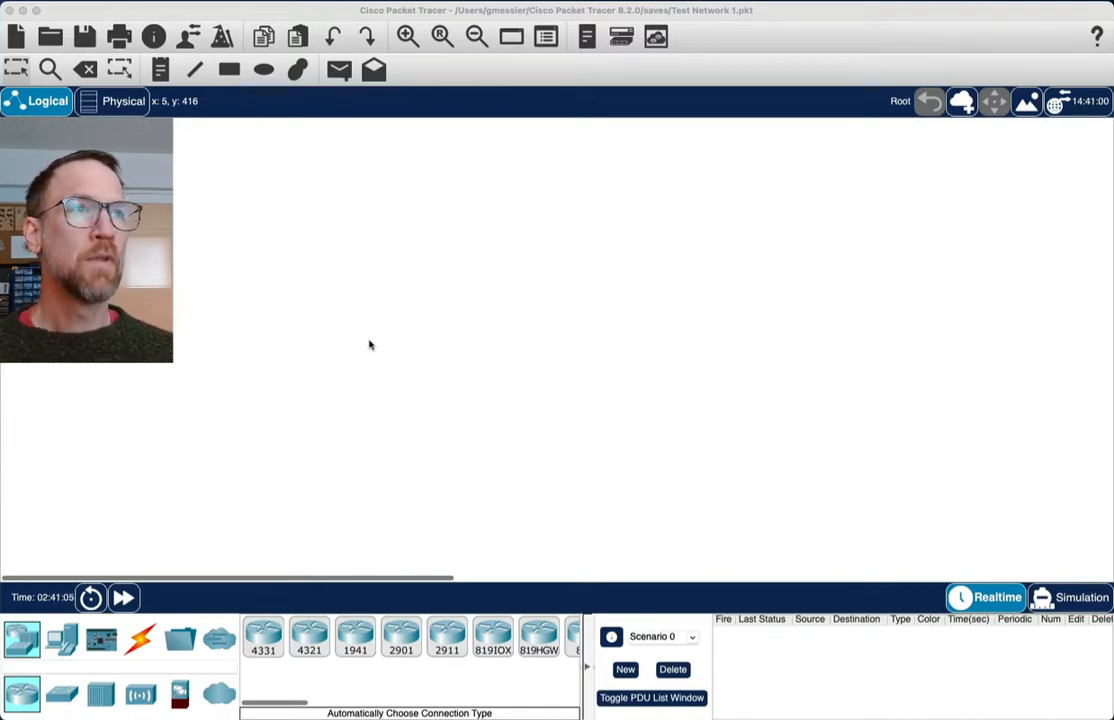
Add two generic PCs side by side to the empty logical workspace, leaving a wide gap between them
{"action": "left_click", "coordinate": [168, 18]}
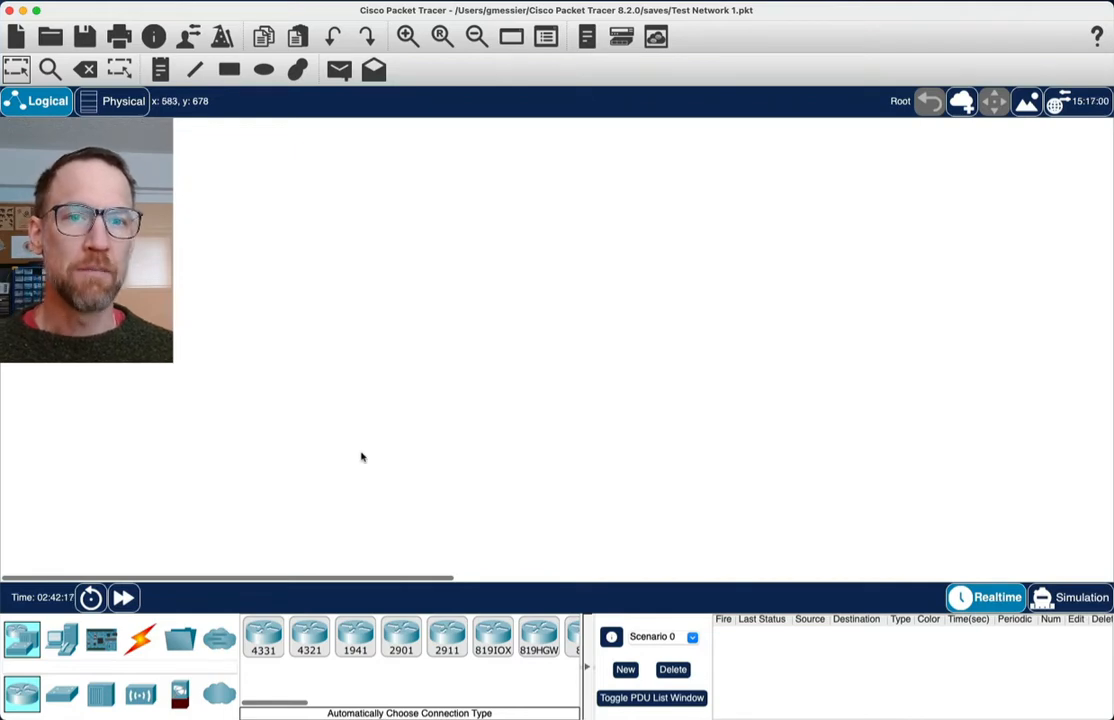
{"action": "left_click", "coordinate": [63, 640]}
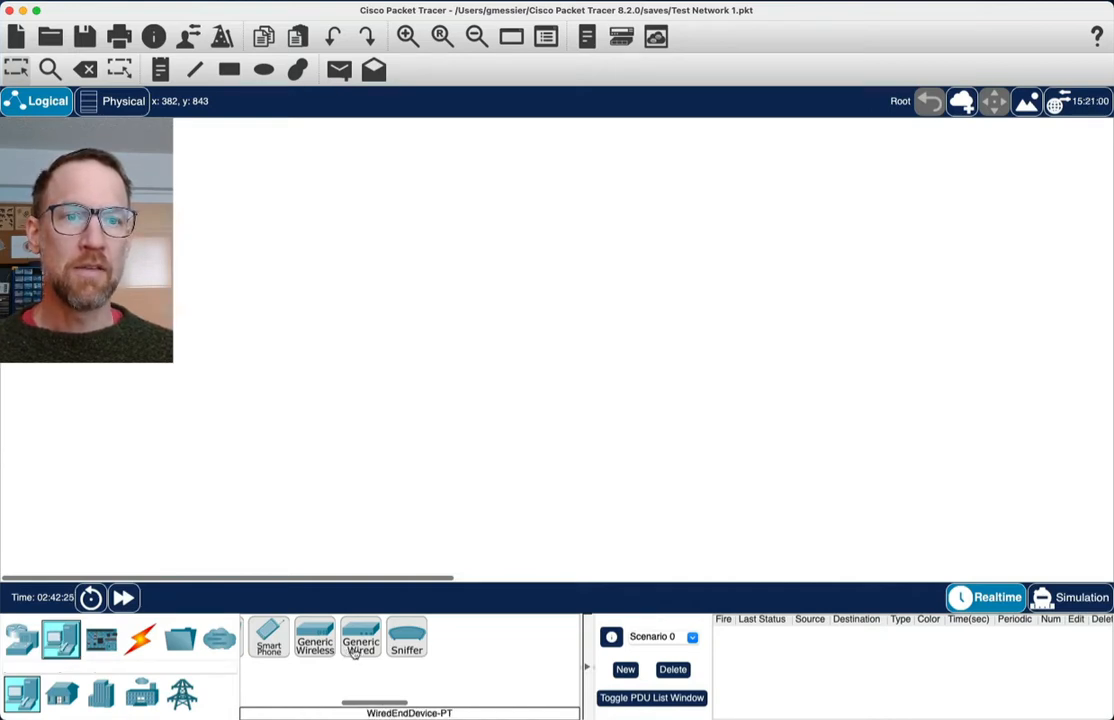
{"action": "scroll", "coordinate": [354, 652], "scroll_direction": "left", "scroll_amount": 5}
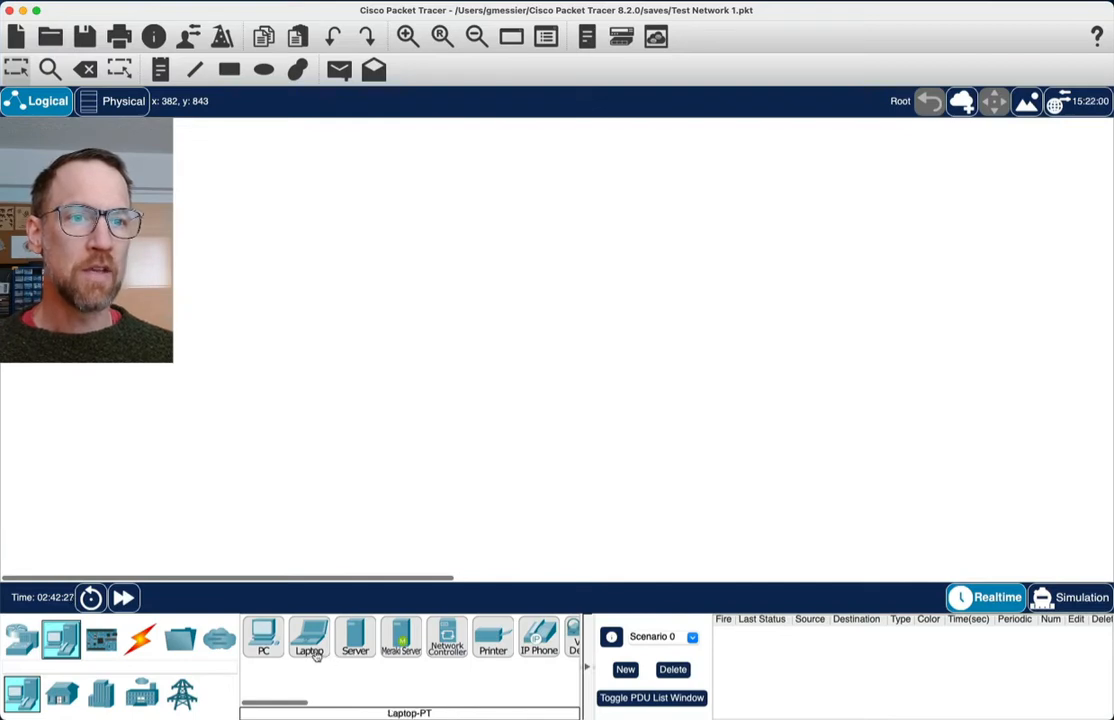
{"action": "scroll", "coordinate": [377, 664], "scroll_direction": "right", "scroll_amount": 5}
{"action": "scroll", "coordinate": [377, 664], "scroll_direction": "right", "scroll_amount": 5}
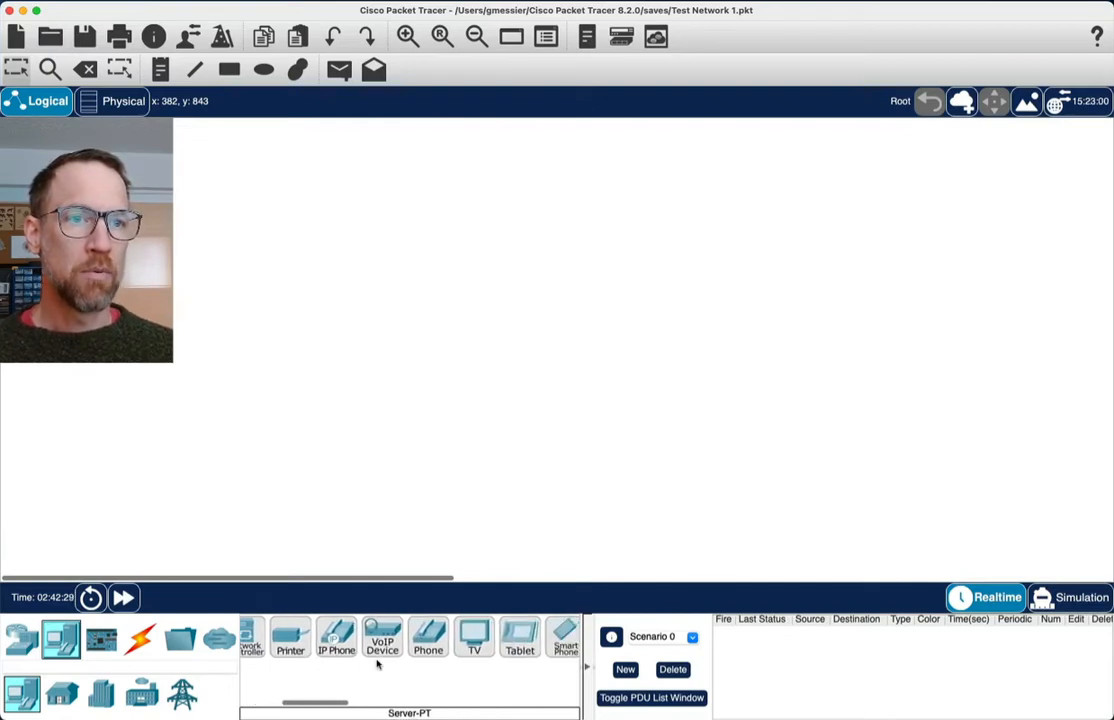
{"action": "scroll", "coordinate": [377, 664], "scroll_direction": "right", "scroll_amount": 3}
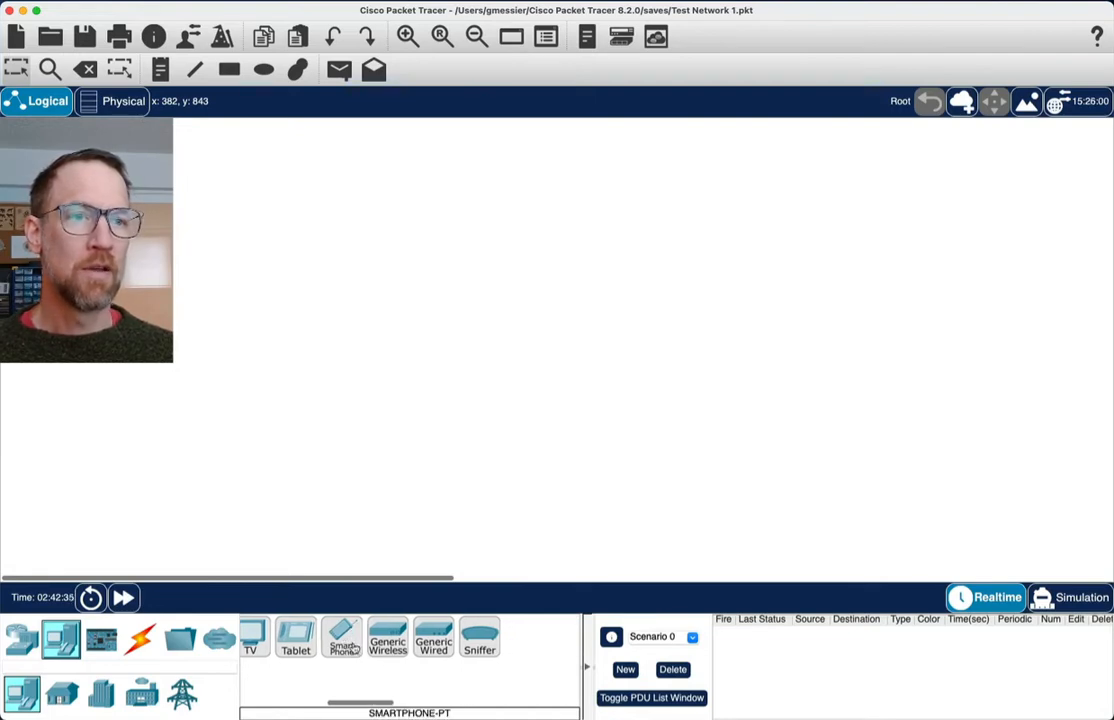
{"action": "scroll", "coordinate": [352, 648], "scroll_direction": "left", "scroll_amount": 10}
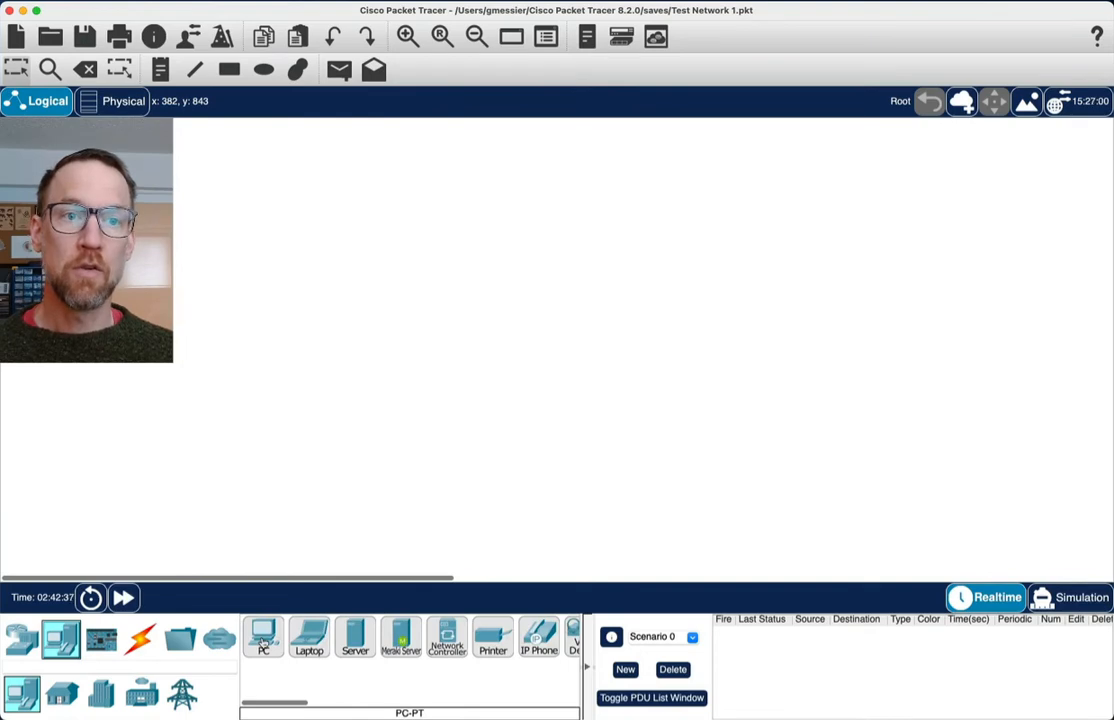
{"action": "left_click_drag", "start_coordinate": [263, 643], "coordinate": [267, 410]}
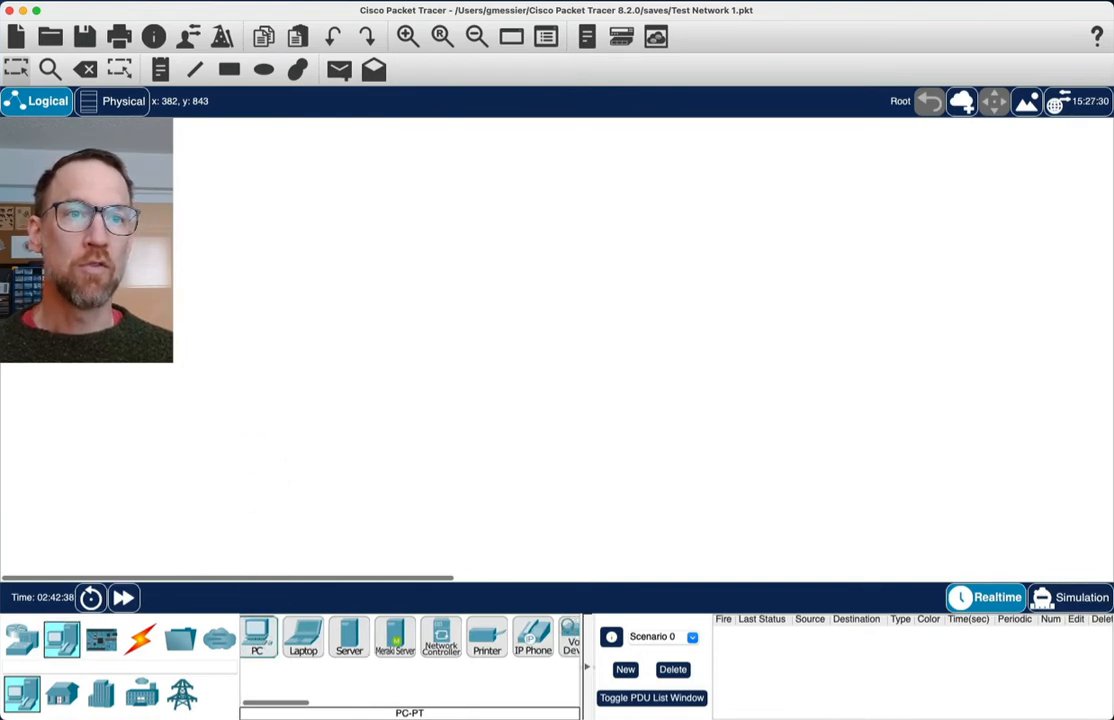
{"action": "left_click_drag", "start_coordinate": [253, 640], "coordinate": [527, 427]}
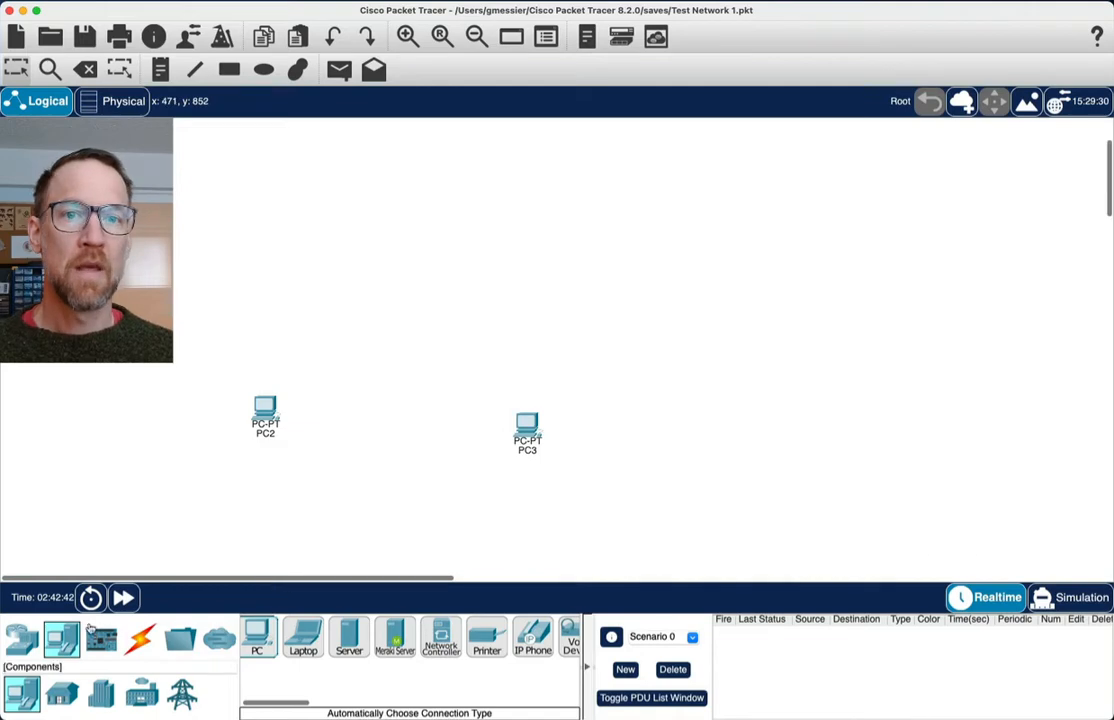
Add a 4331 router to the workspace, centred above the two PCs
{"action": "left_click", "coordinate": [21, 638]}
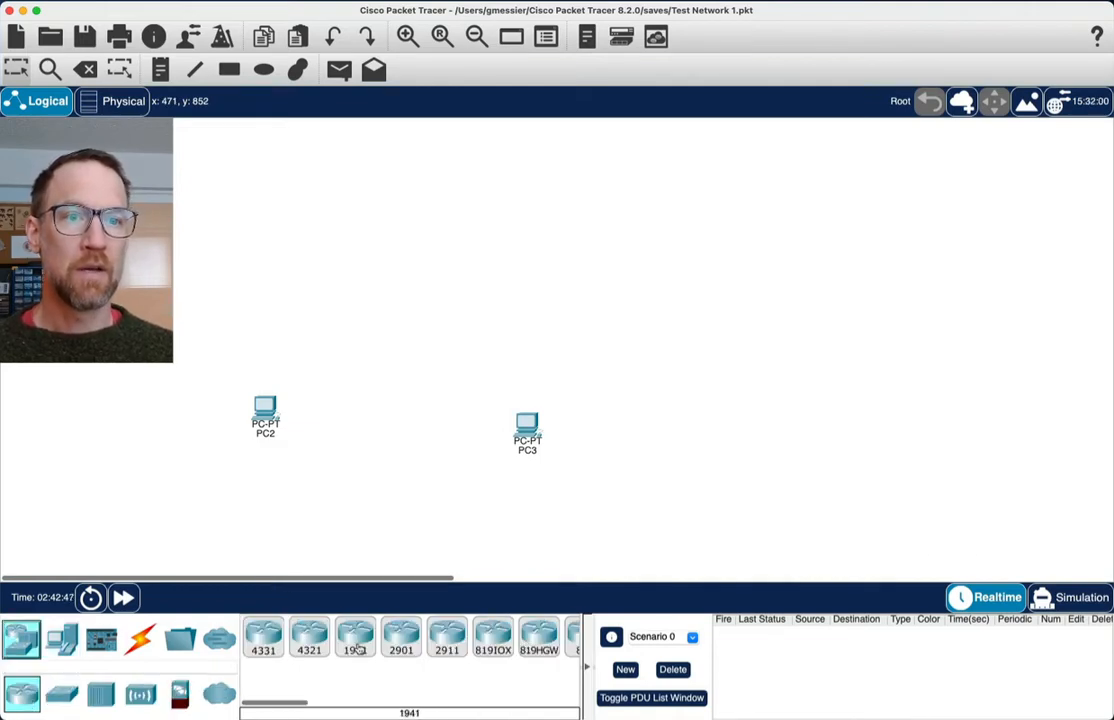
{"action": "left_click", "coordinate": [264, 640]}
{"action": "left_click", "coordinate": [337, 505]}
{"action": "left_click_drag", "start_coordinate": [356, 477], "coordinate": [430, 213]}
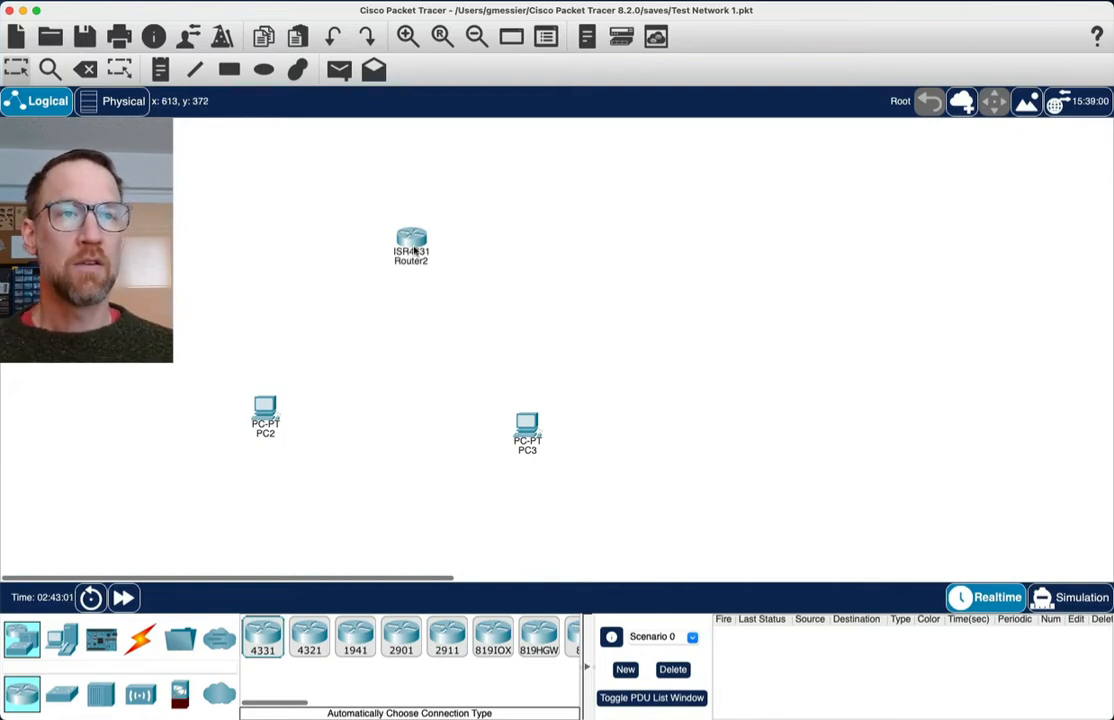
Add two 2960 switches, one between each PC and the router
{"action": "mouse_move", "coordinate": [414, 251]}
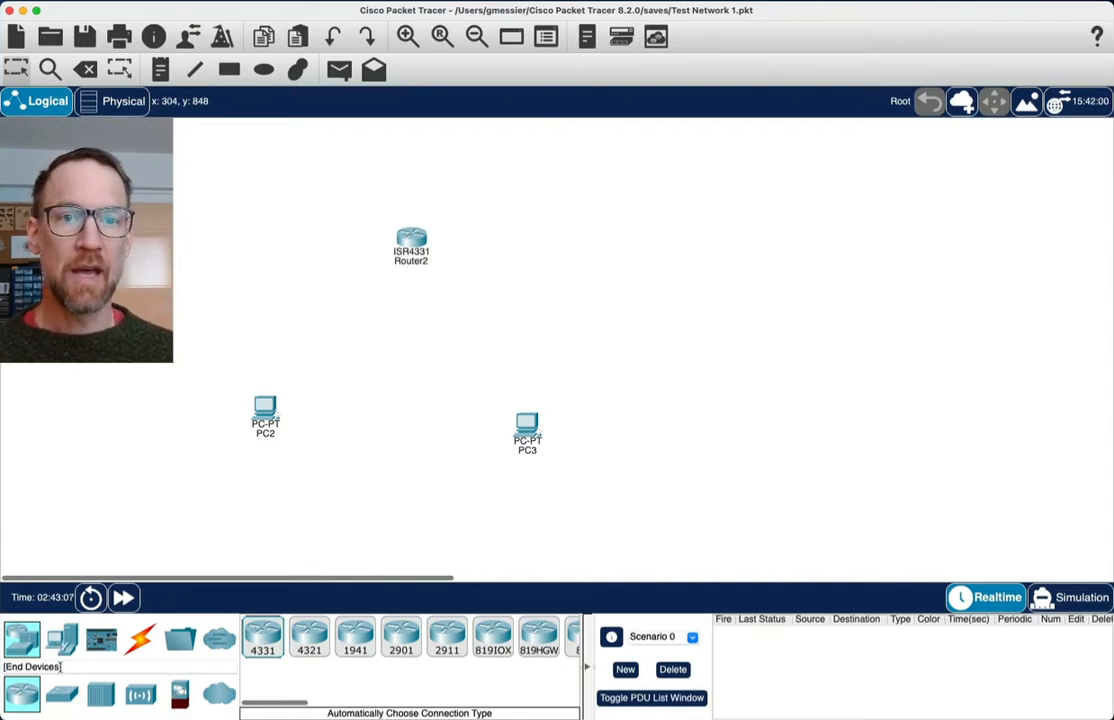
{"action": "left_click", "coordinate": [62, 697]}
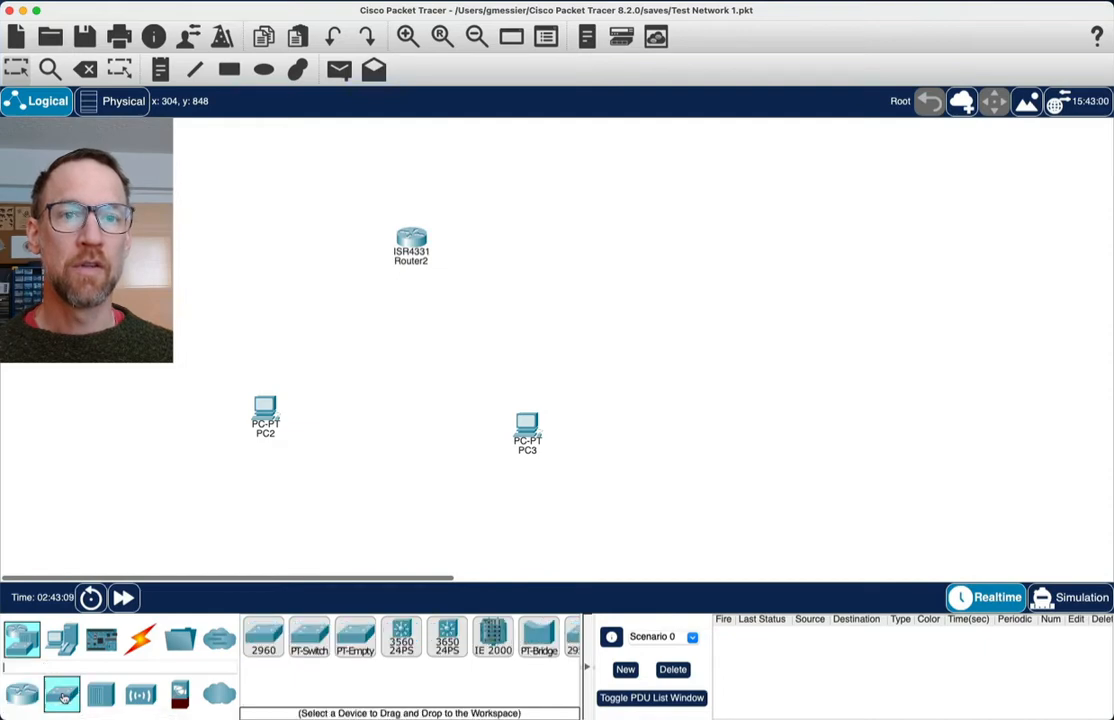
{"action": "left_click", "coordinate": [259, 637]}
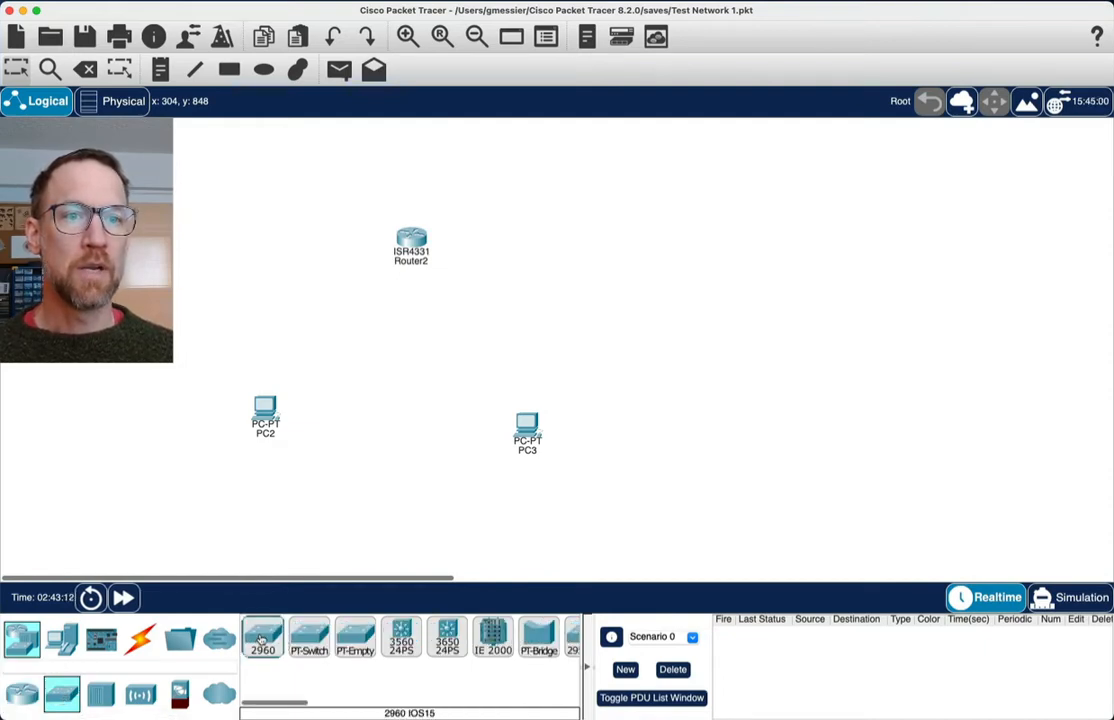
{"action": "left_click", "coordinate": [324, 342]}
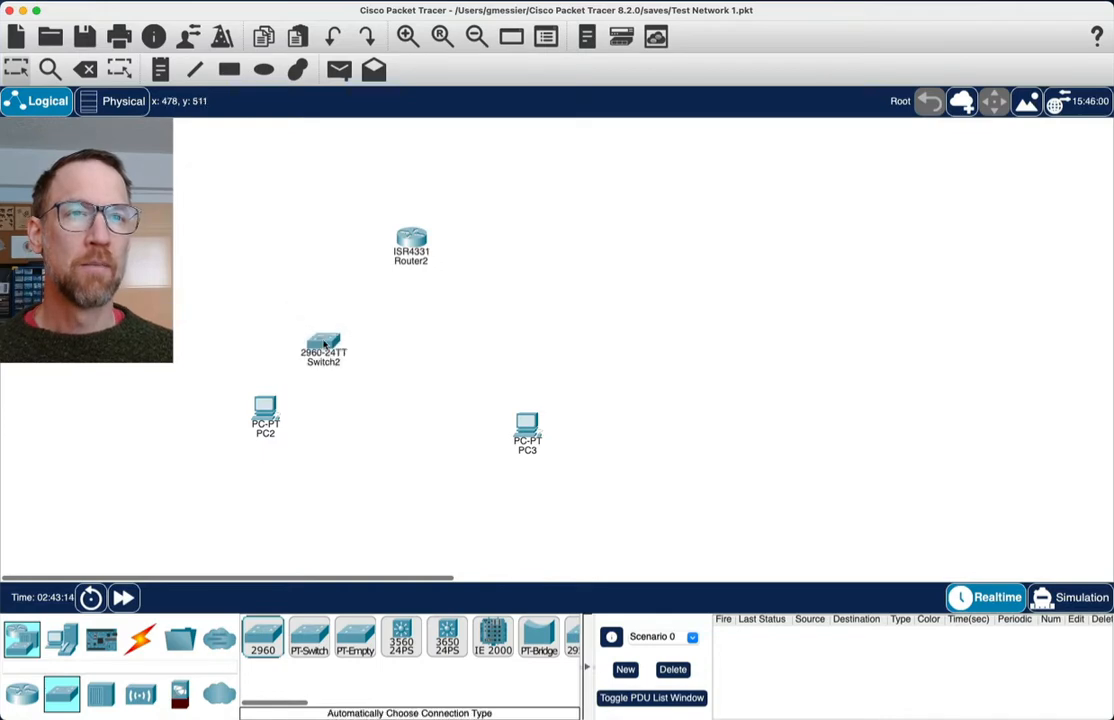
{"action": "left_click_drag", "start_coordinate": [262, 641], "coordinate": [481, 369]}
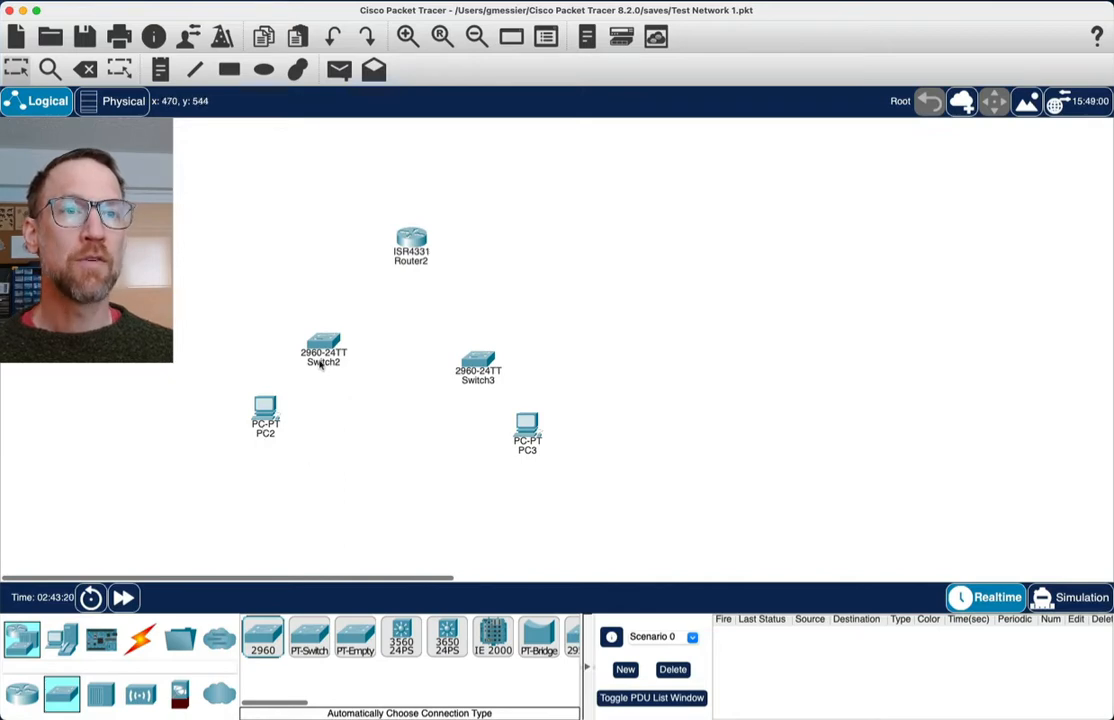
{"action": "mouse_move", "coordinate": [322, 353]}
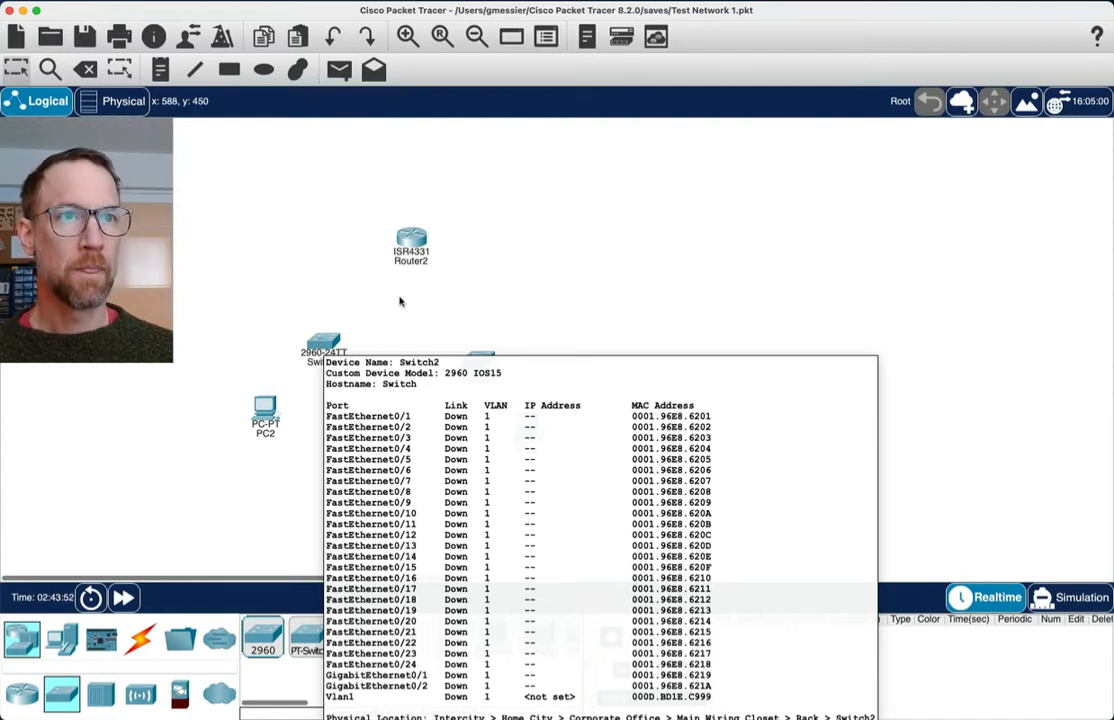
{"action": "mouse_move", "coordinate": [411, 248]}
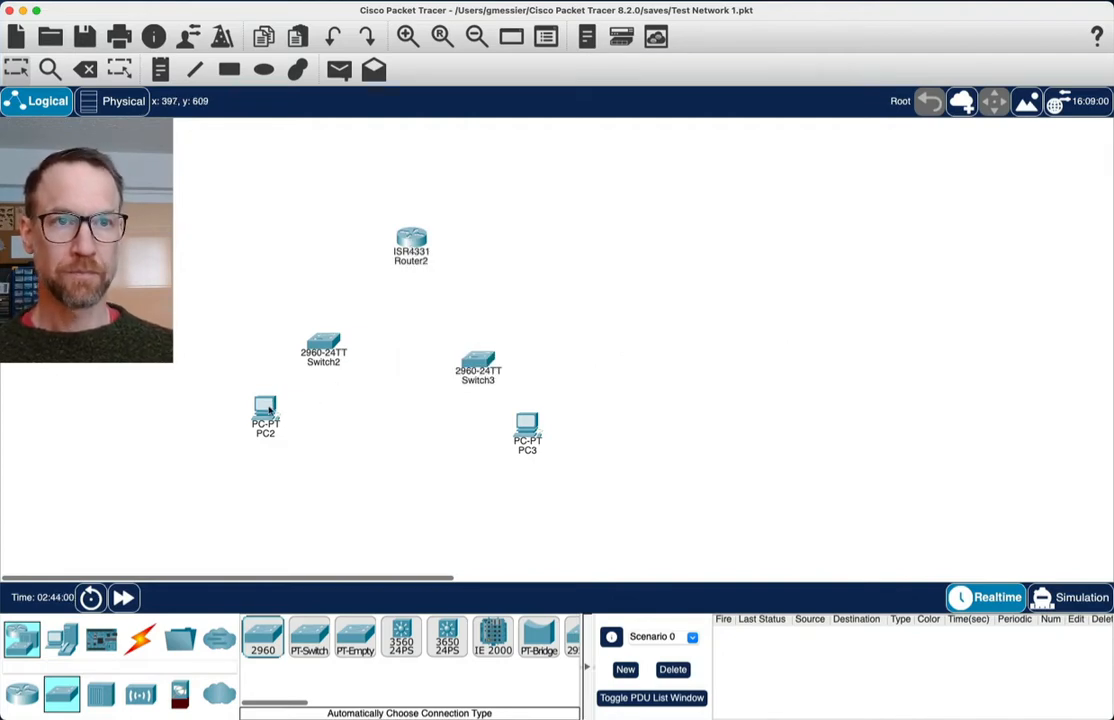
{"action": "mouse_move", "coordinate": [268, 410]}
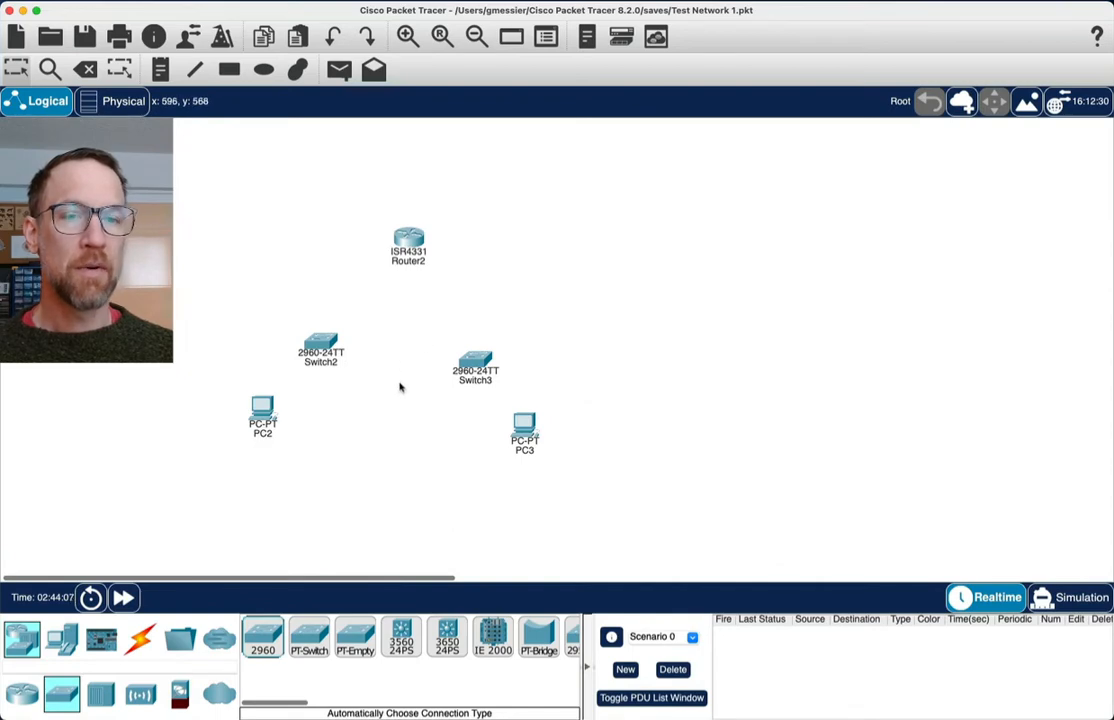
Cable PC2 to Switch2 and Switch2 to Router2, using the automatically chosen connection type
{"action": "left_click", "coordinate": [140, 640]}
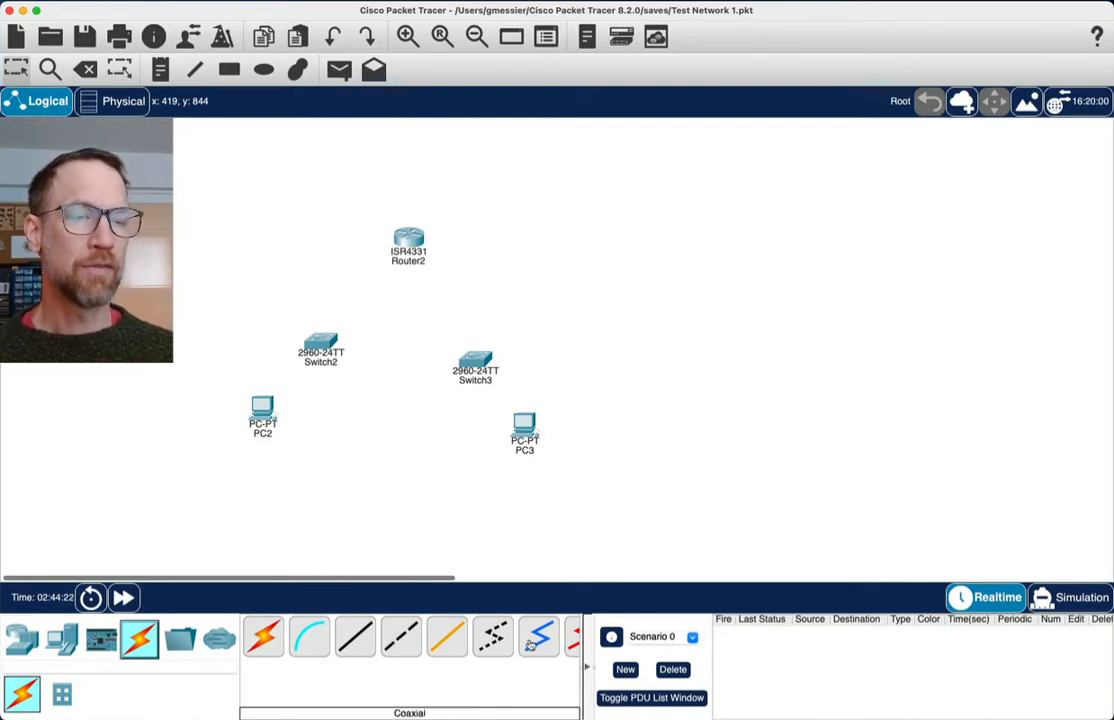
{"action": "left_click", "coordinate": [269, 624]}
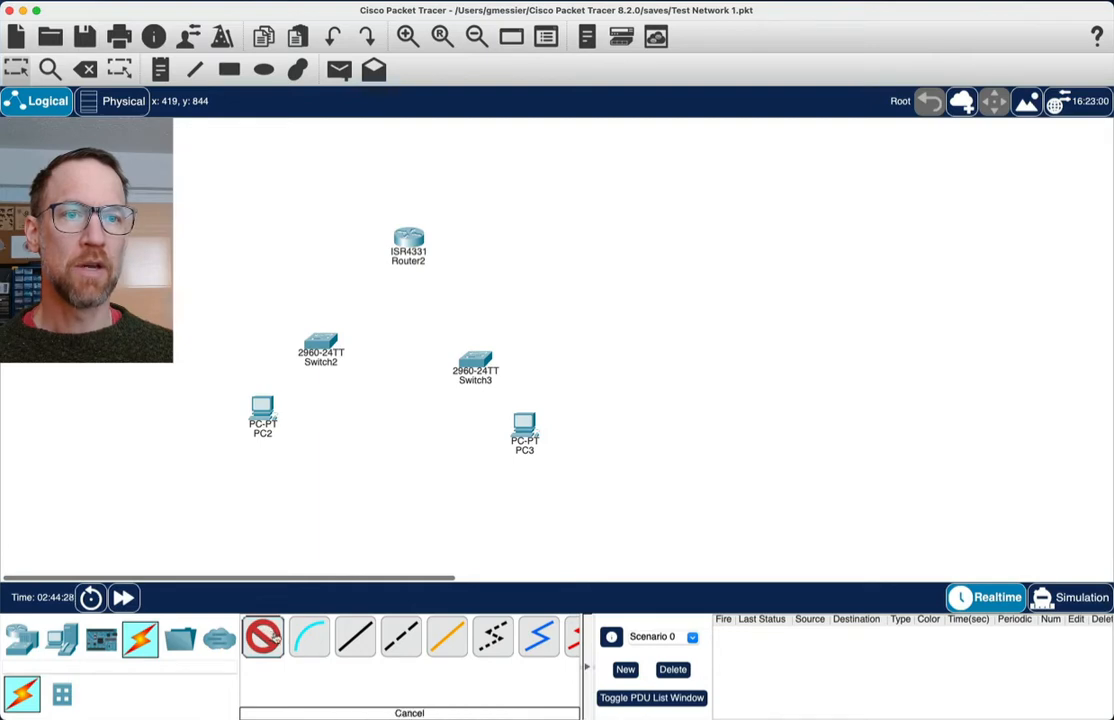
{"action": "left_click", "coordinate": [262, 408]}
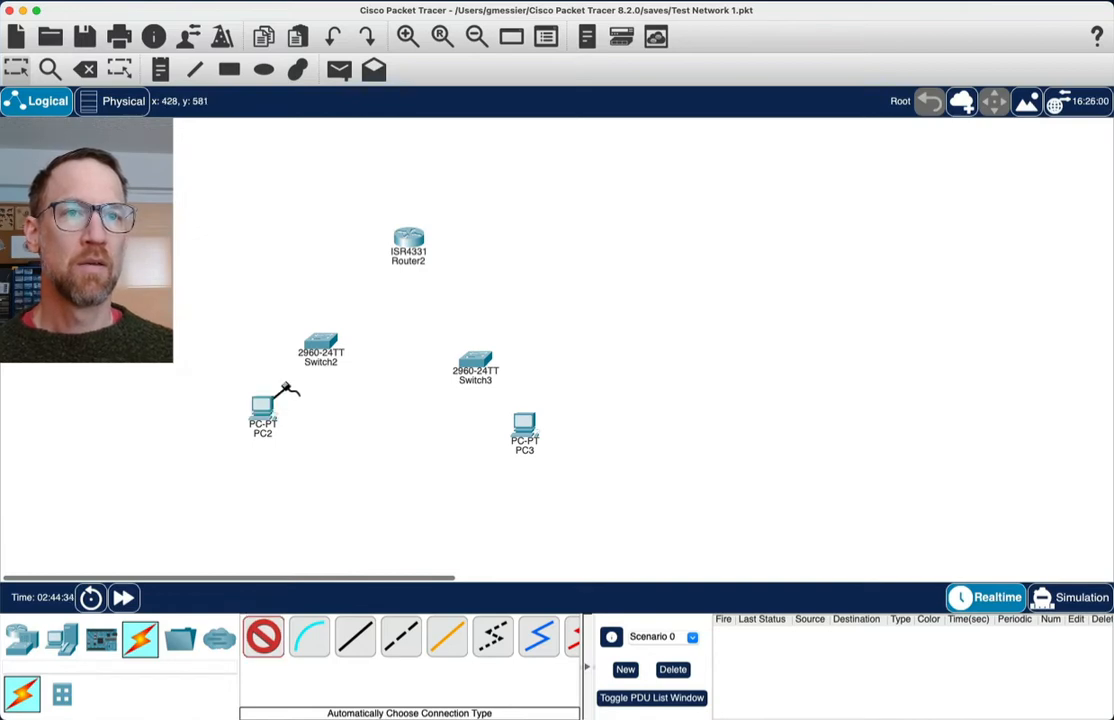
{"action": "left_click", "coordinate": [318, 345]}
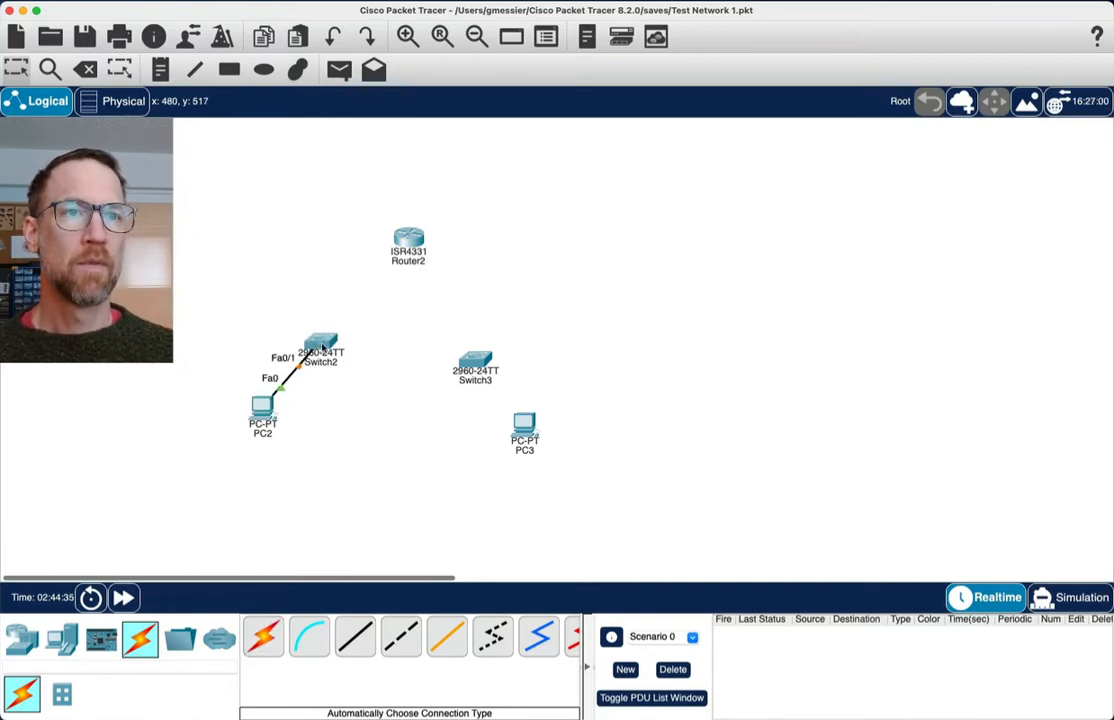
{"action": "left_click", "coordinate": [263, 636]}
{"action": "left_click", "coordinate": [324, 342]}
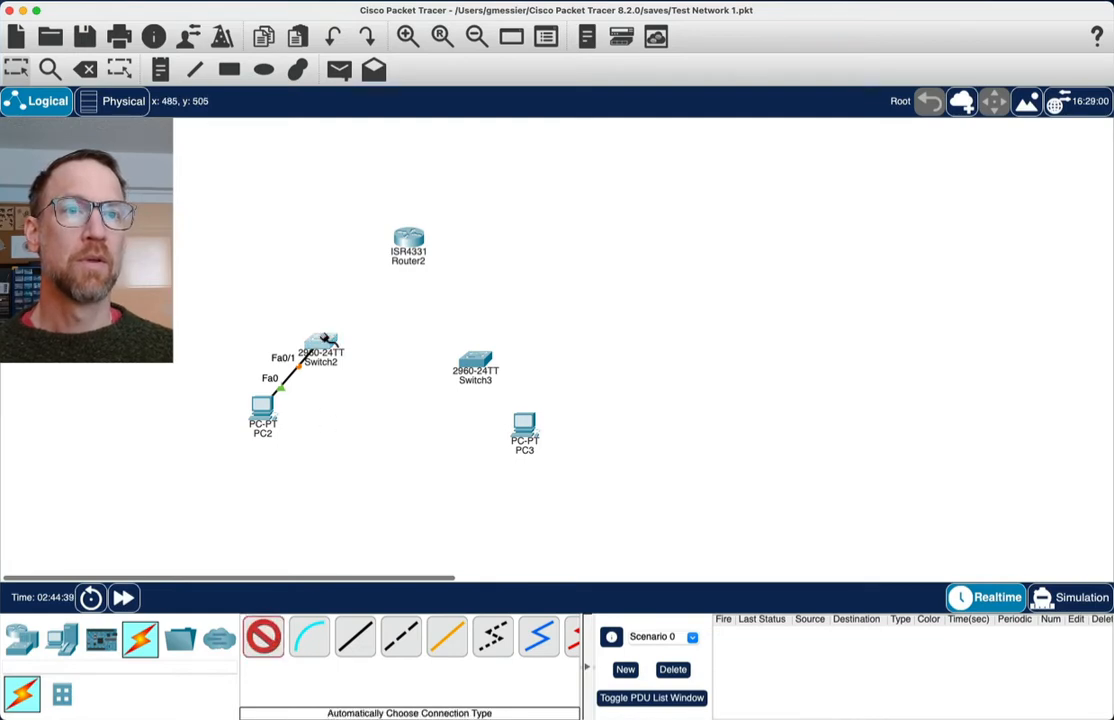
{"action": "left_click", "coordinate": [409, 243]}
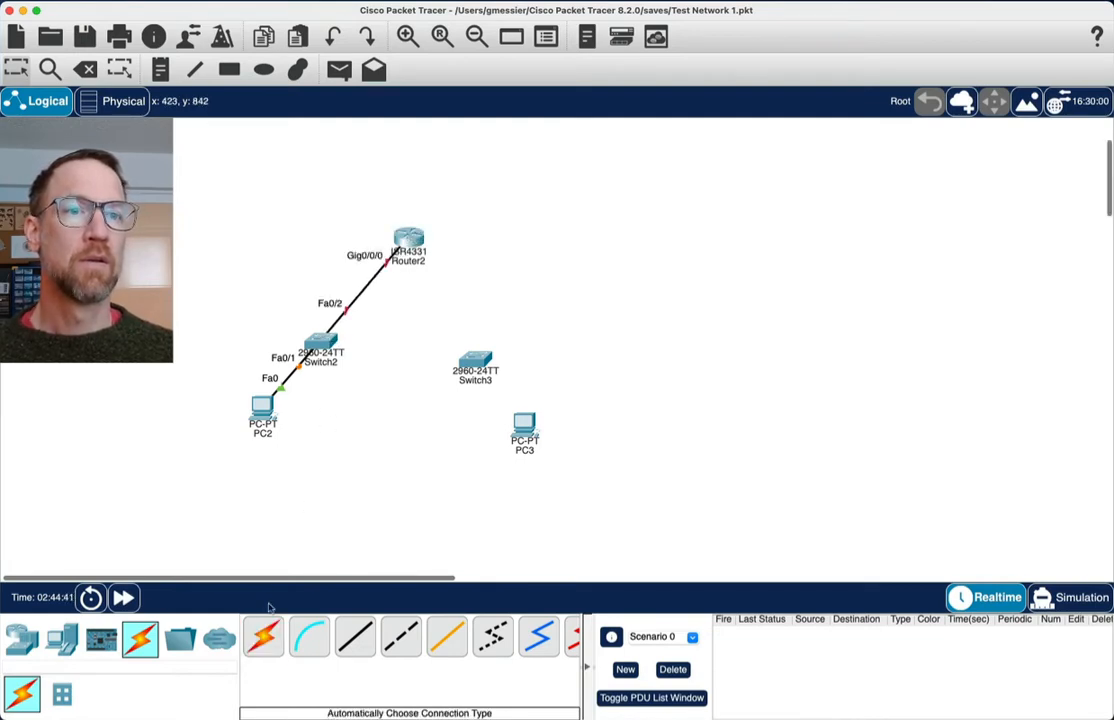
Cable Router2 to Switch3 and Switch3 to PC3, using the automatically chosen connection type
{"action": "left_click", "coordinate": [263, 636]}
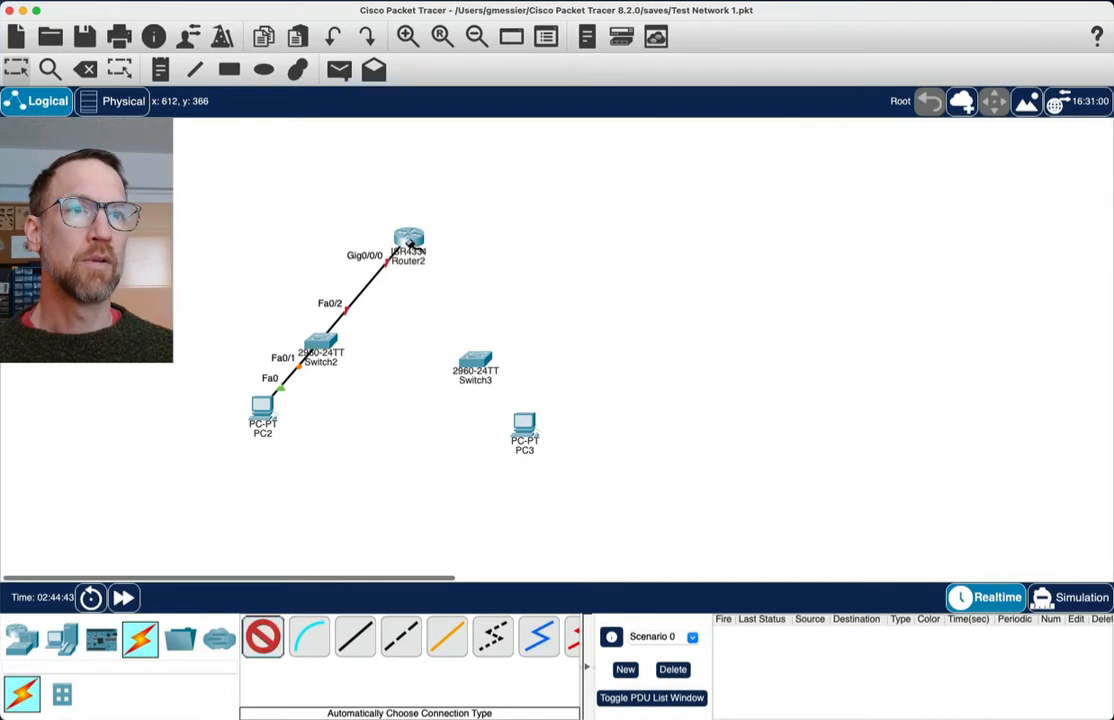
{"action": "left_click", "coordinate": [409, 245]}
{"action": "left_click", "coordinate": [466, 360]}
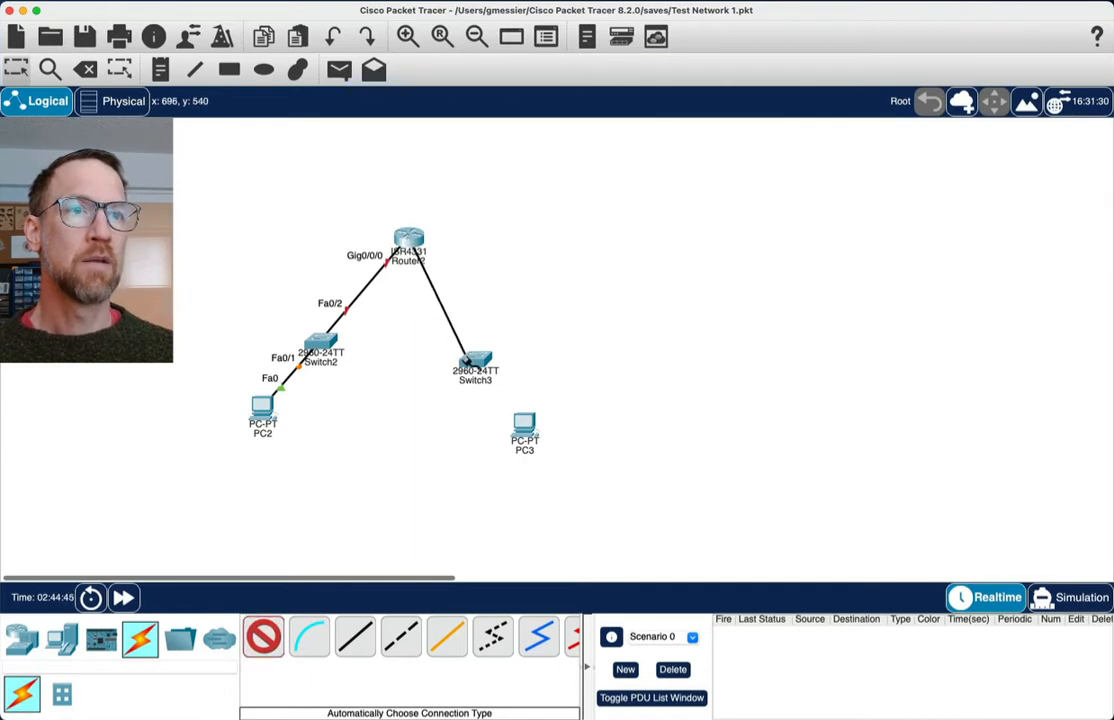
{"action": "left_click", "coordinate": [466, 362]}
{"action": "left_click", "coordinate": [260, 640]}
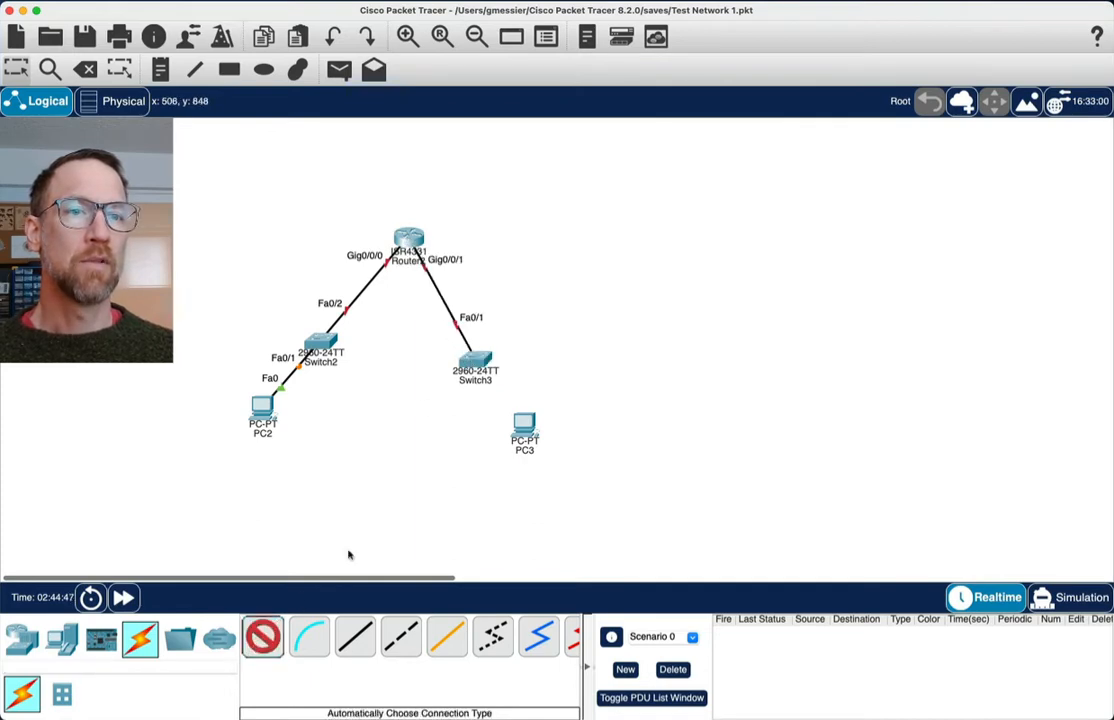
{"action": "left_click", "coordinate": [478, 362]}
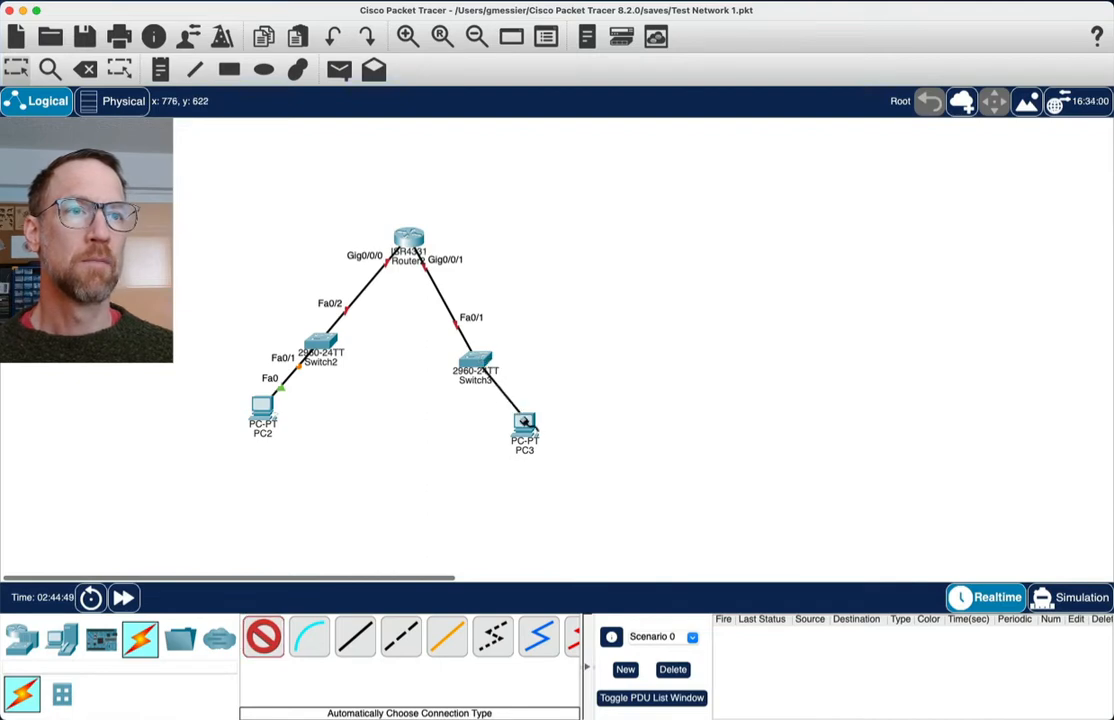
{"action": "left_click", "coordinate": [522, 426]}
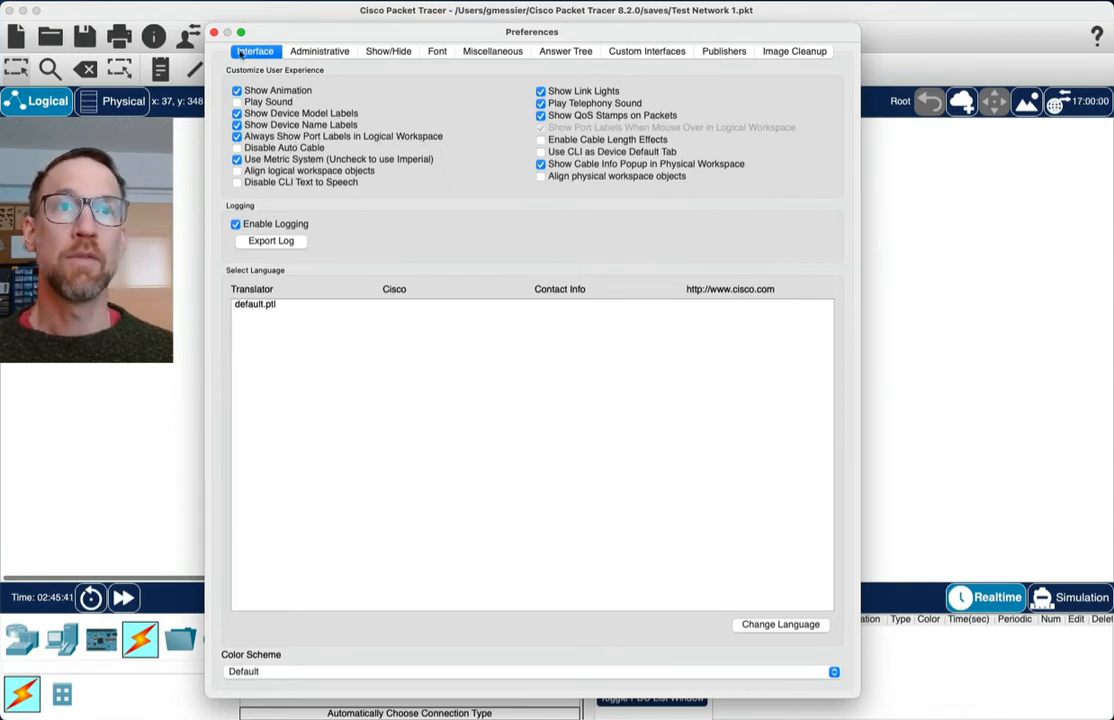
Close the Preferences window and return to the network topology
{"action": "left_click", "coordinate": [214, 32]}
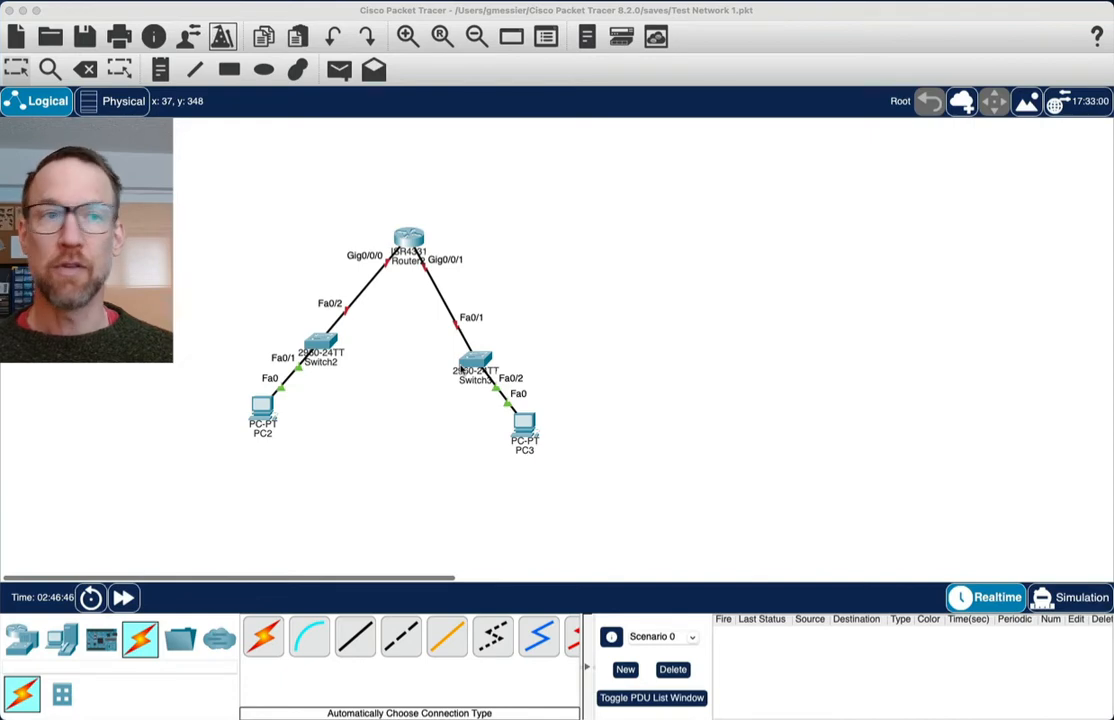
{"action": "scroll", "coordinate": [440, 362], "scroll_direction": "right", "scroll_amount": 1}
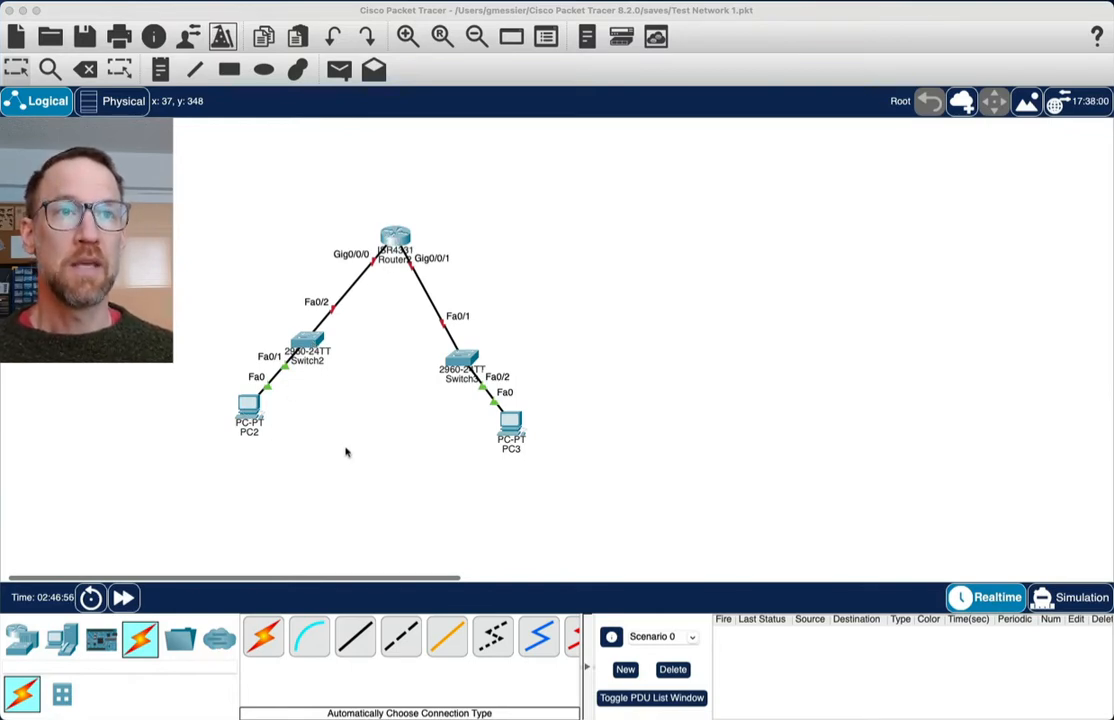
Open PC2's configuration and review its global settings, algorithm settings, FastEthernet0 and Bluetooth interface pages
{"action": "left_click", "coordinate": [249, 408]}
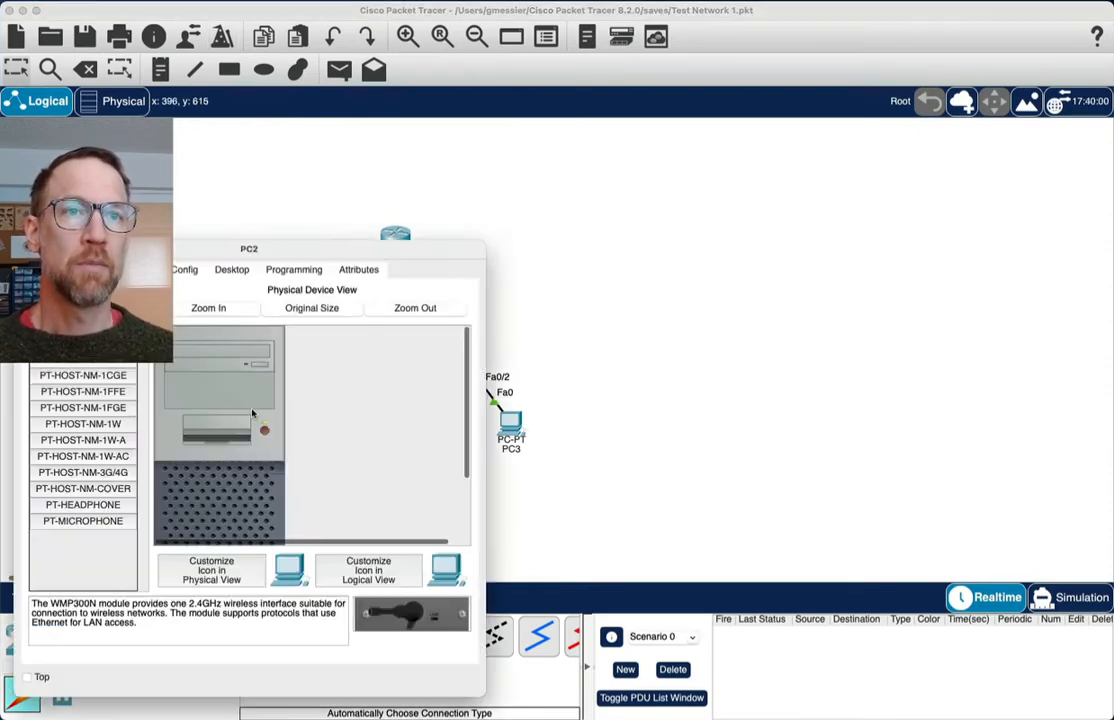
{"action": "left_click_drag", "start_coordinate": [199, 248], "coordinate": [328, 135]}
{"action": "scroll", "coordinate": [321, 267], "scroll_direction": "right", "scroll_amount": 1}
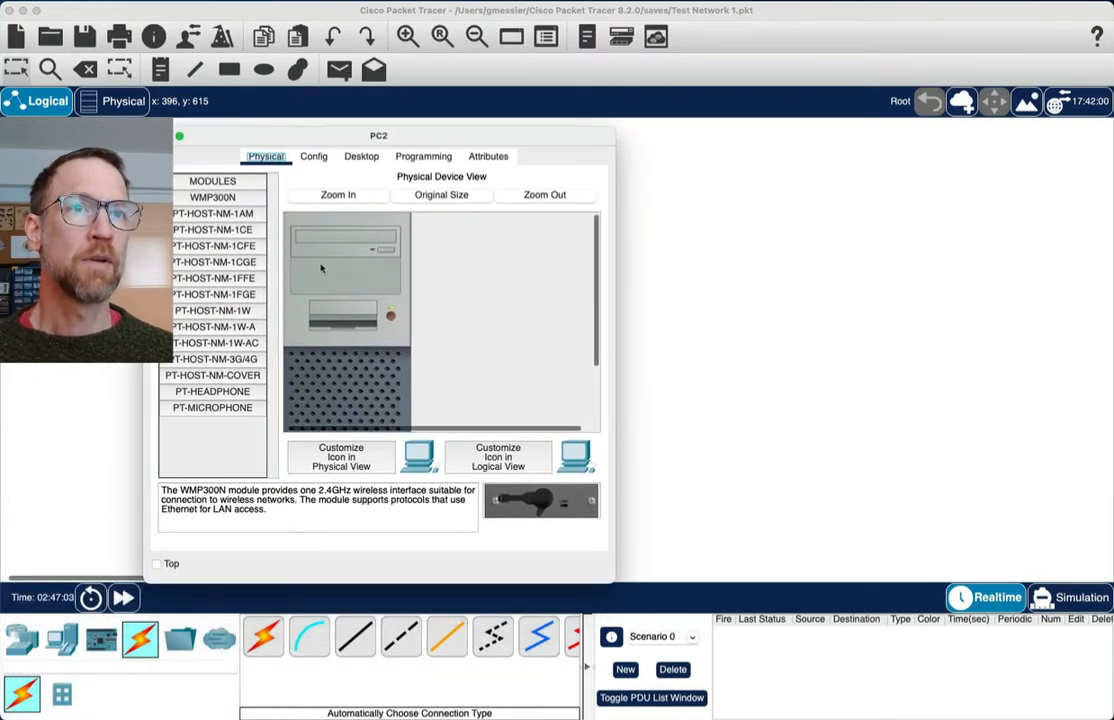
{"action": "left_click", "coordinate": [315, 157]}
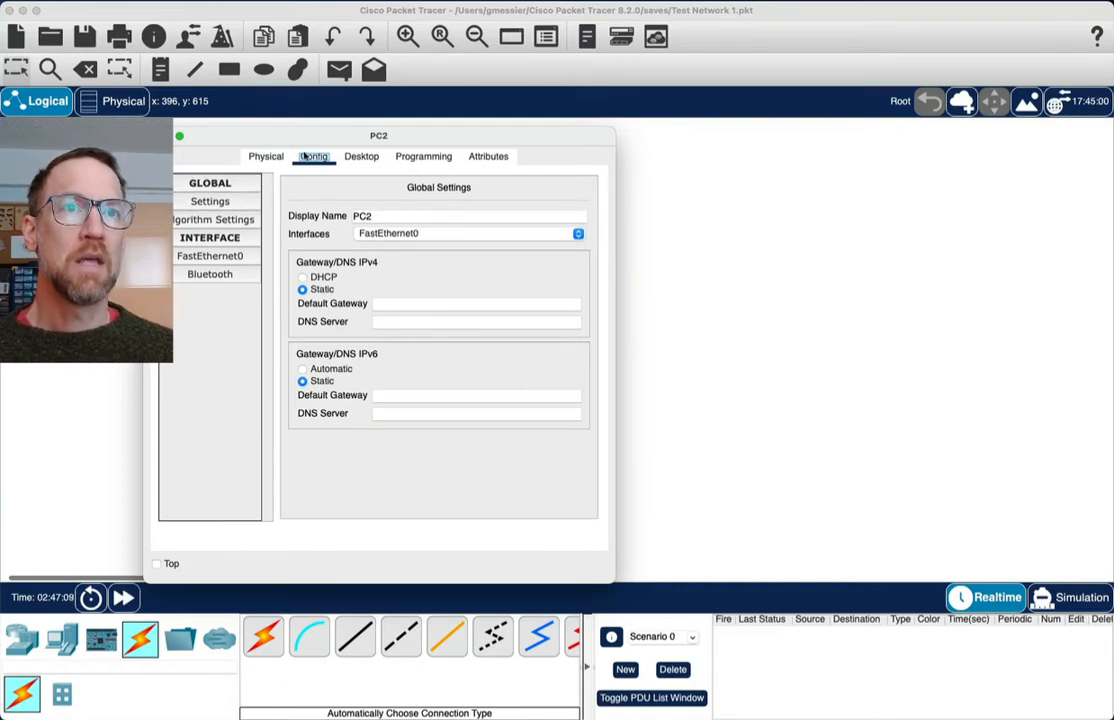
{"action": "left_click", "coordinate": [230, 202]}
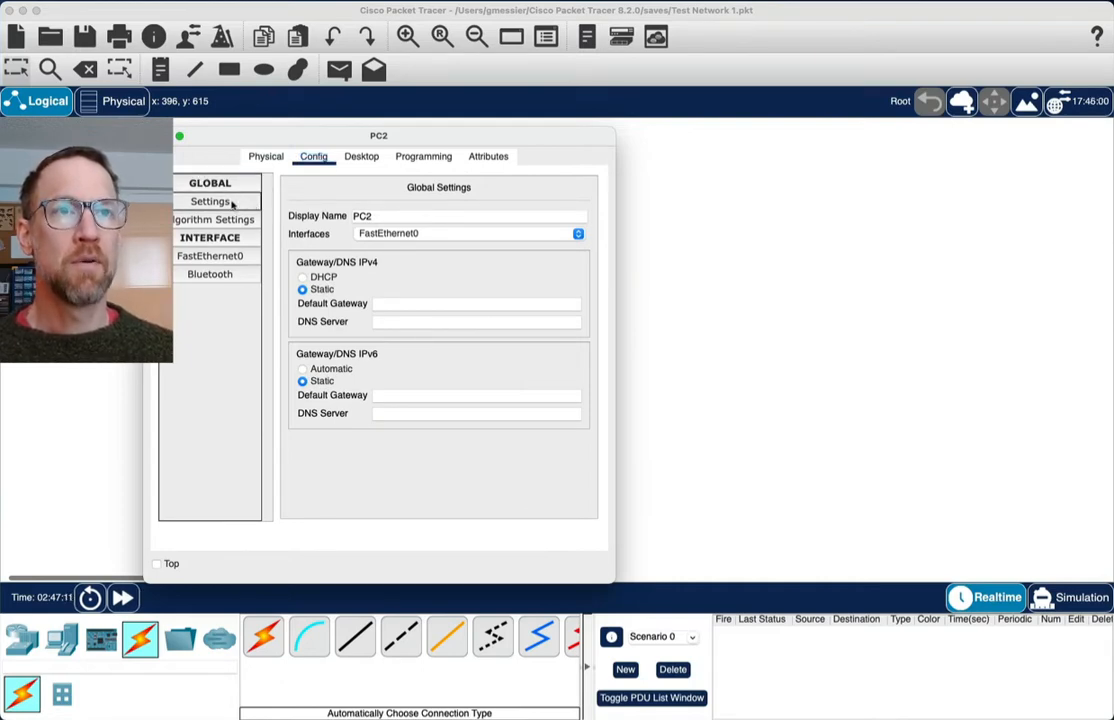
{"action": "left_click", "coordinate": [217, 219]}
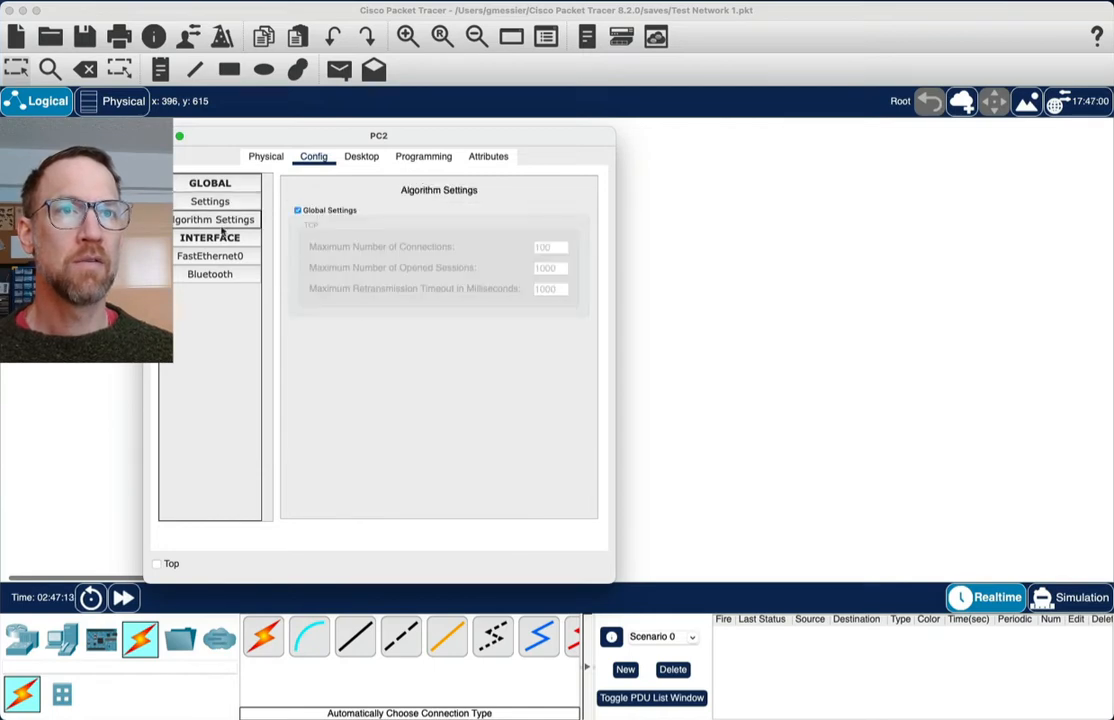
{"action": "left_click", "coordinate": [219, 257]}
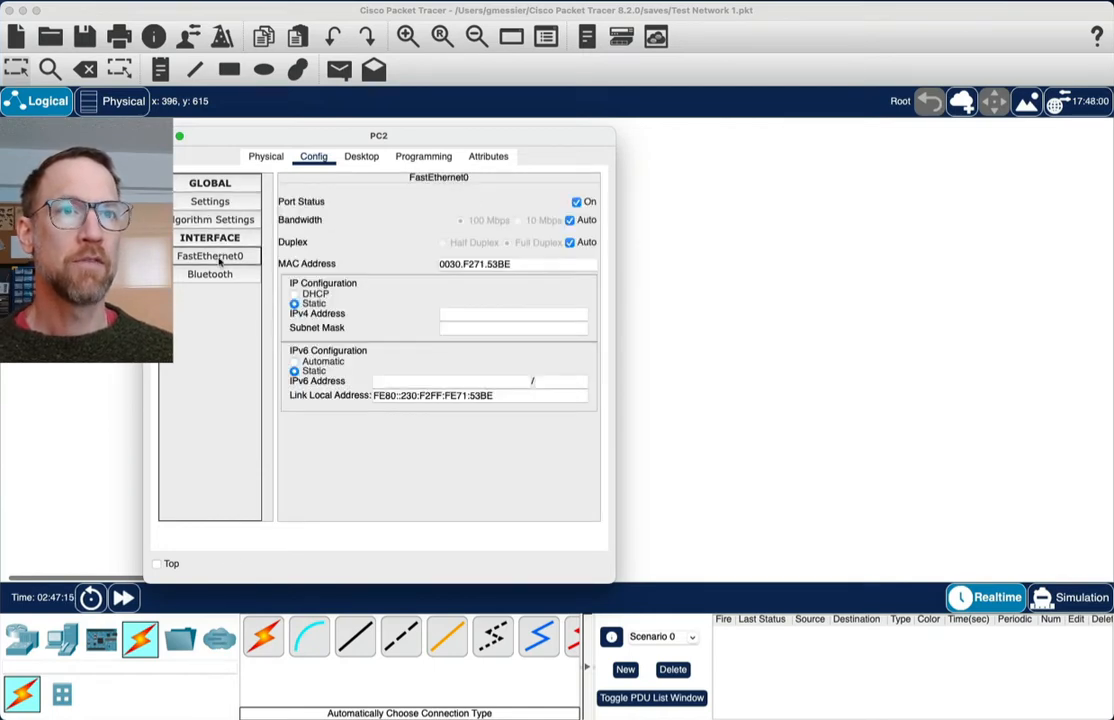
{"action": "left_click", "coordinate": [219, 274]}
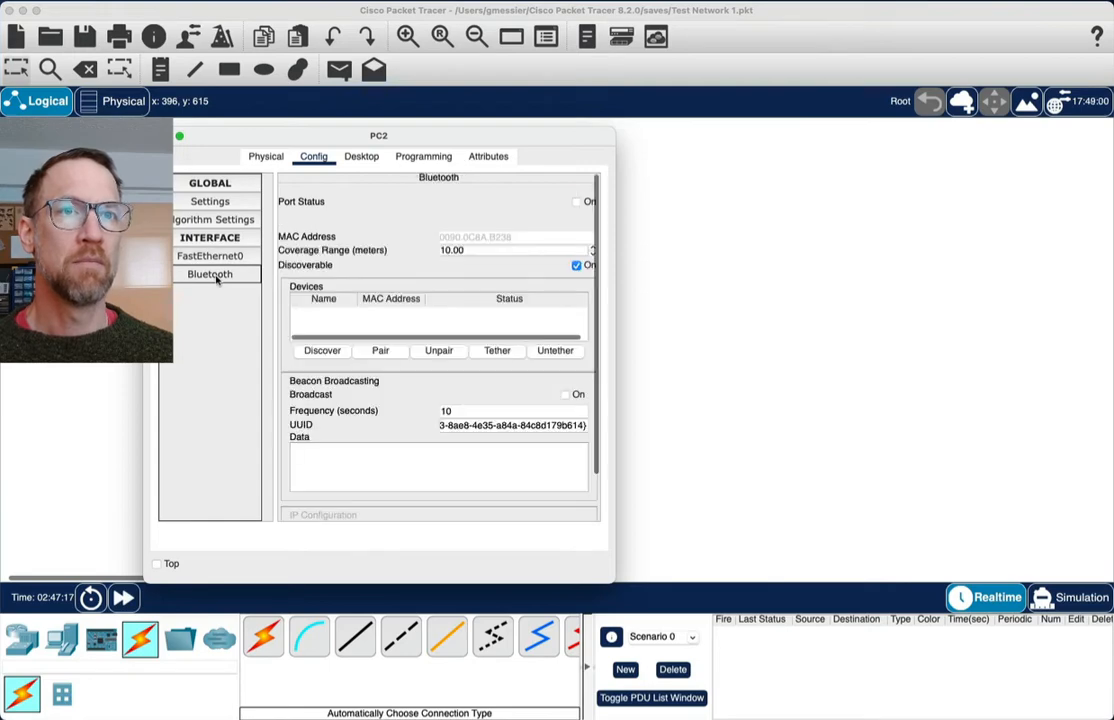
Give PC2's FastEthernet0 interface the static IPv4 address 192.168.0.2 with subnet mask 255.255.255.0, and close the device window
{"action": "left_click", "coordinate": [212, 258]}
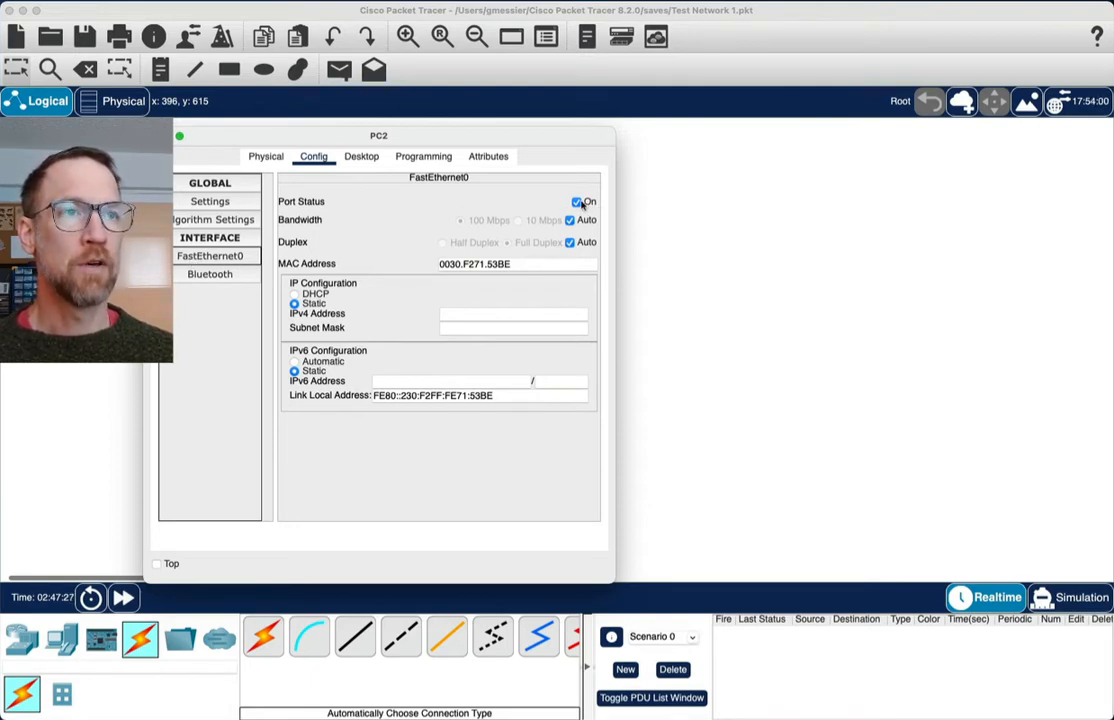
{"action": "left_click", "coordinate": [482, 314]}
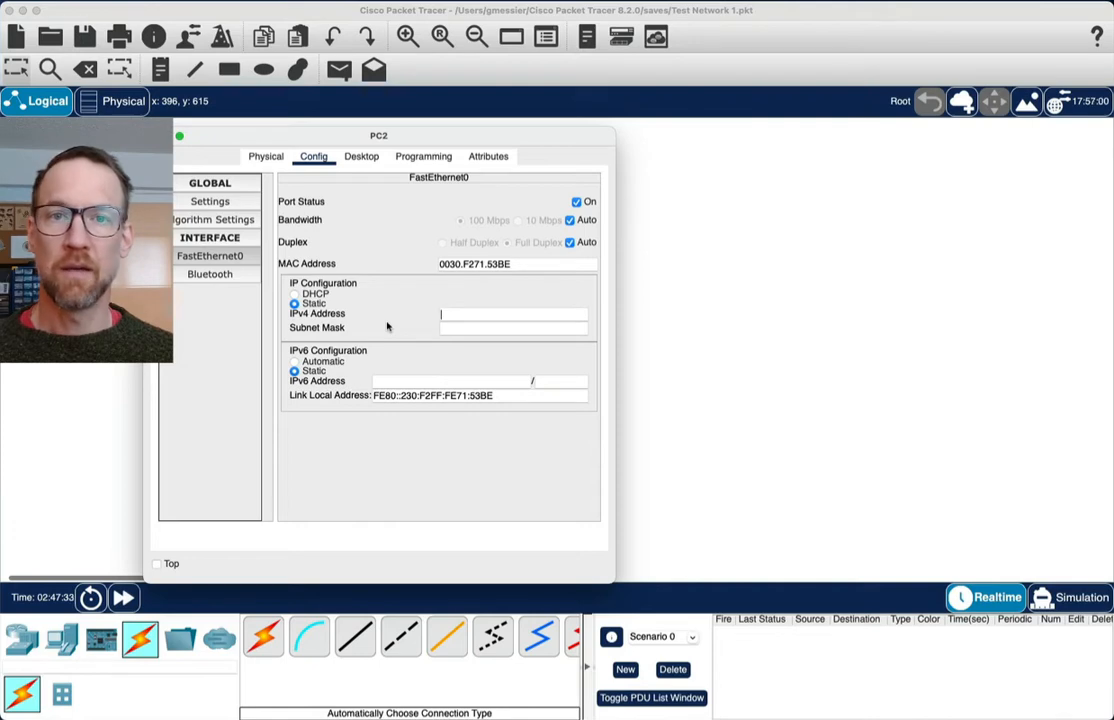
{"action": "type", "text": "192.1"}
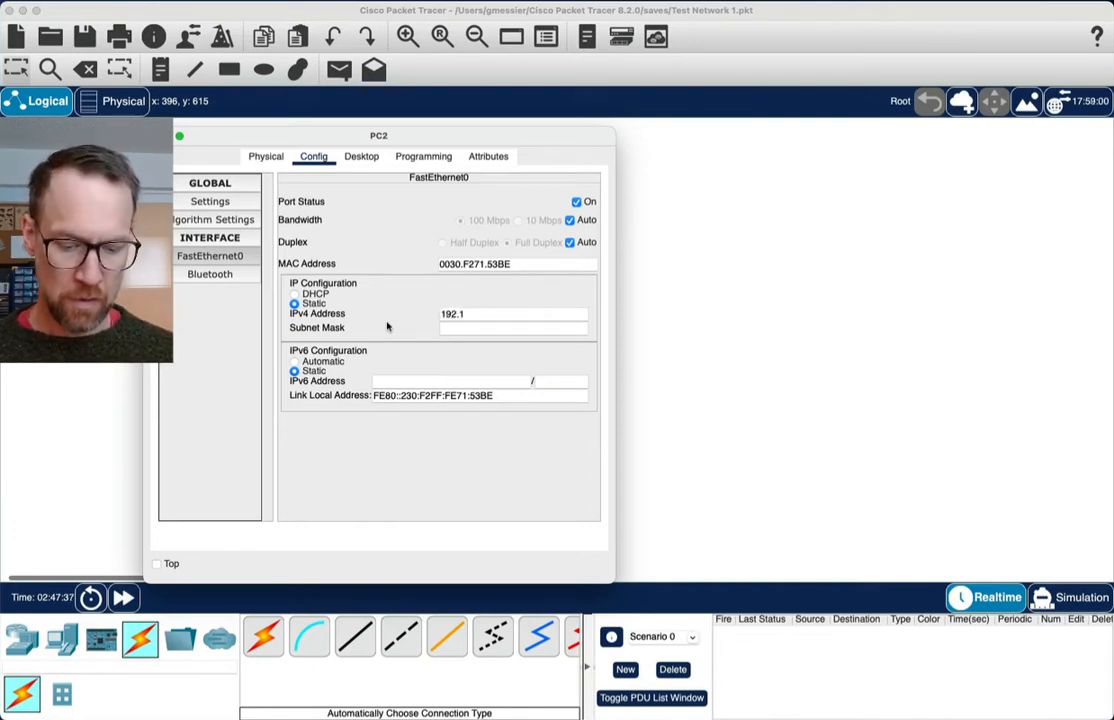
{"action": "type", "text": "68.0.2"}
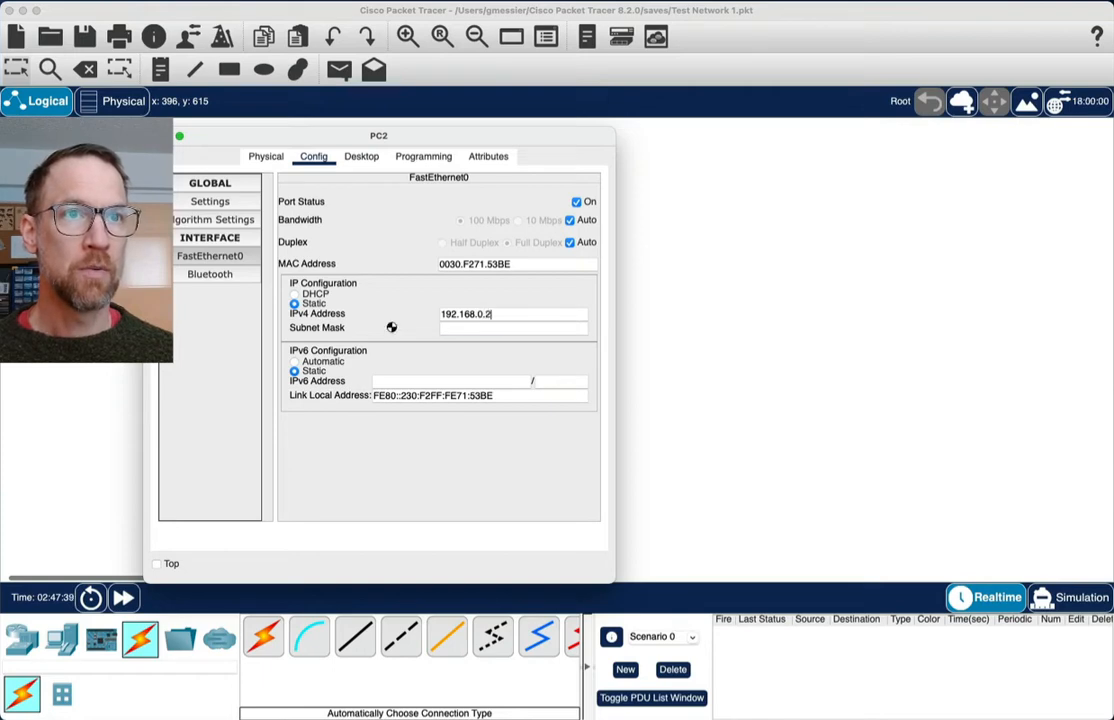
{"action": "key", "text": "Tab"}
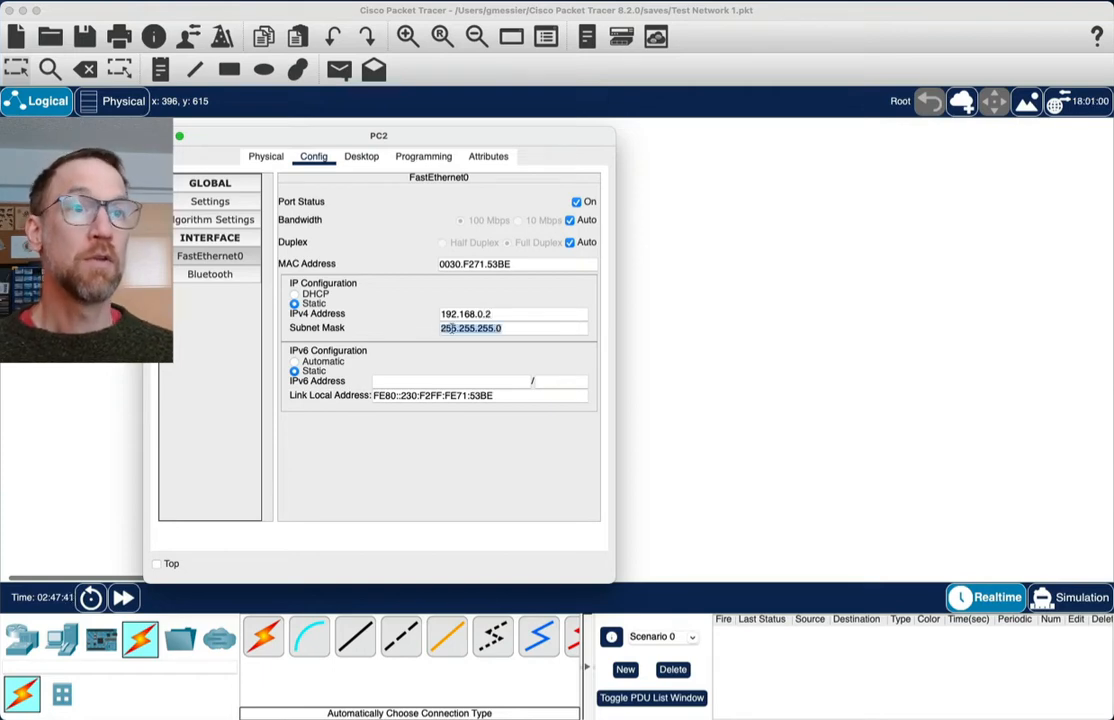
{"action": "left_click", "coordinate": [503, 328]}
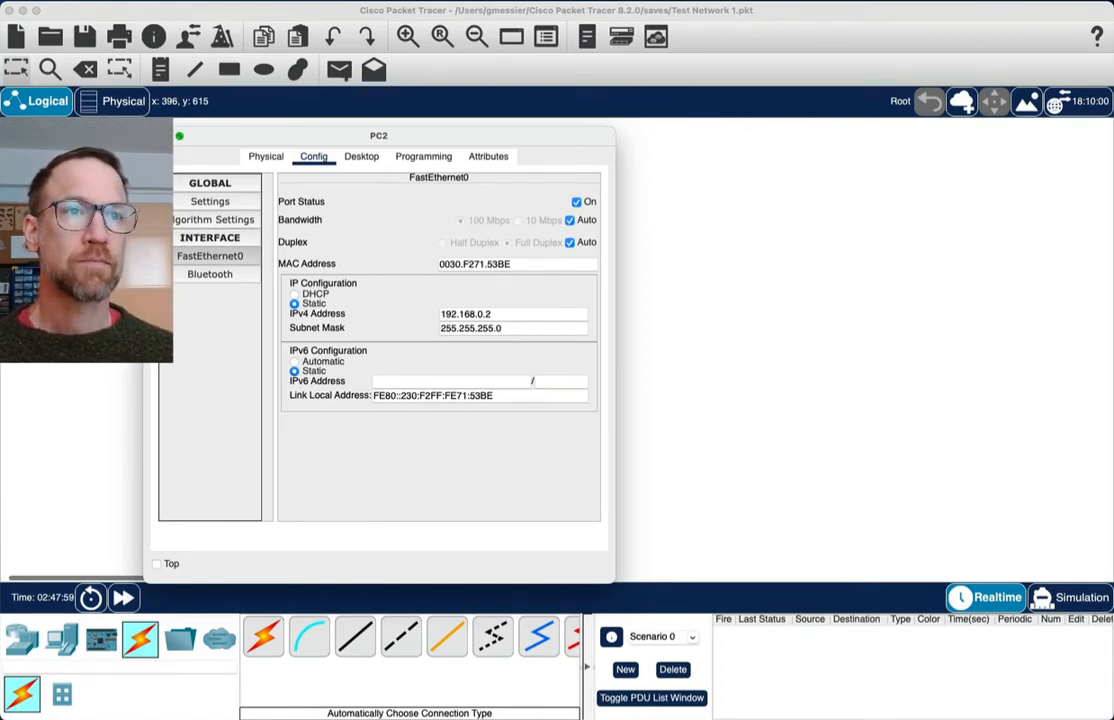
{"action": "left_click", "coordinate": [153, 136]}
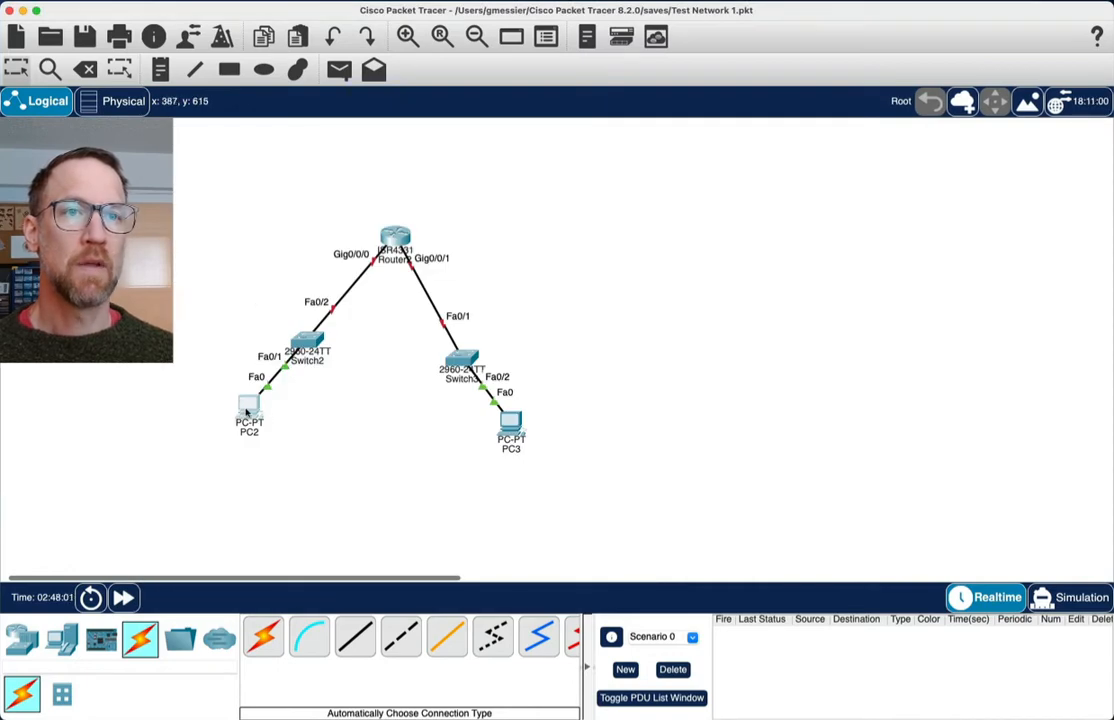
{"action": "mouse_move", "coordinate": [246, 412]}
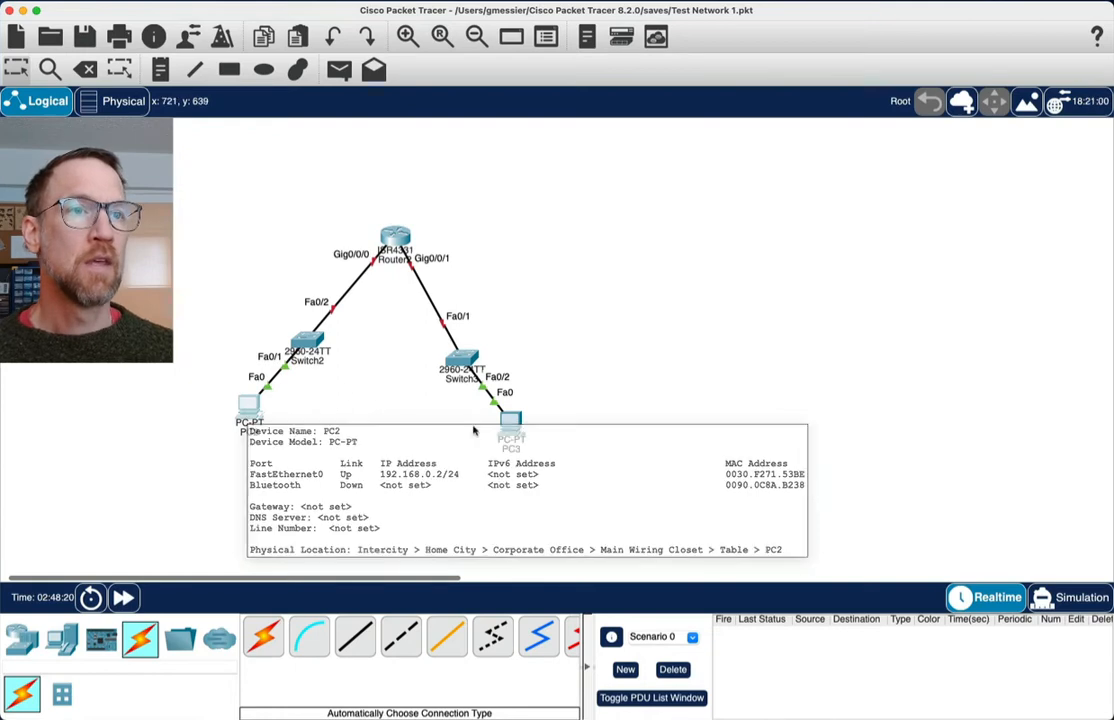
Give PC3's FastEthernet0 interface the static IPv4 address 192.168.1.2 with subnet mask 255.255.255.0, and close the device window
{"action": "scroll", "coordinate": [519, 439], "scroll_direction": "left", "scroll_amount": 1}
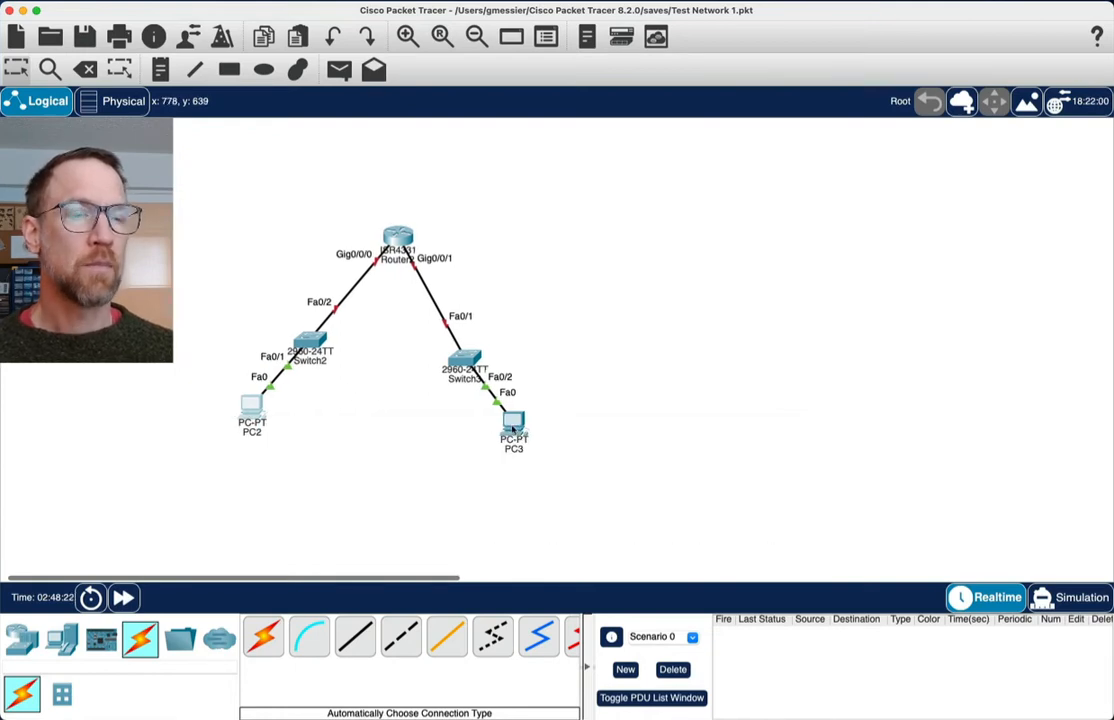
{"action": "left_click", "coordinate": [513, 429]}
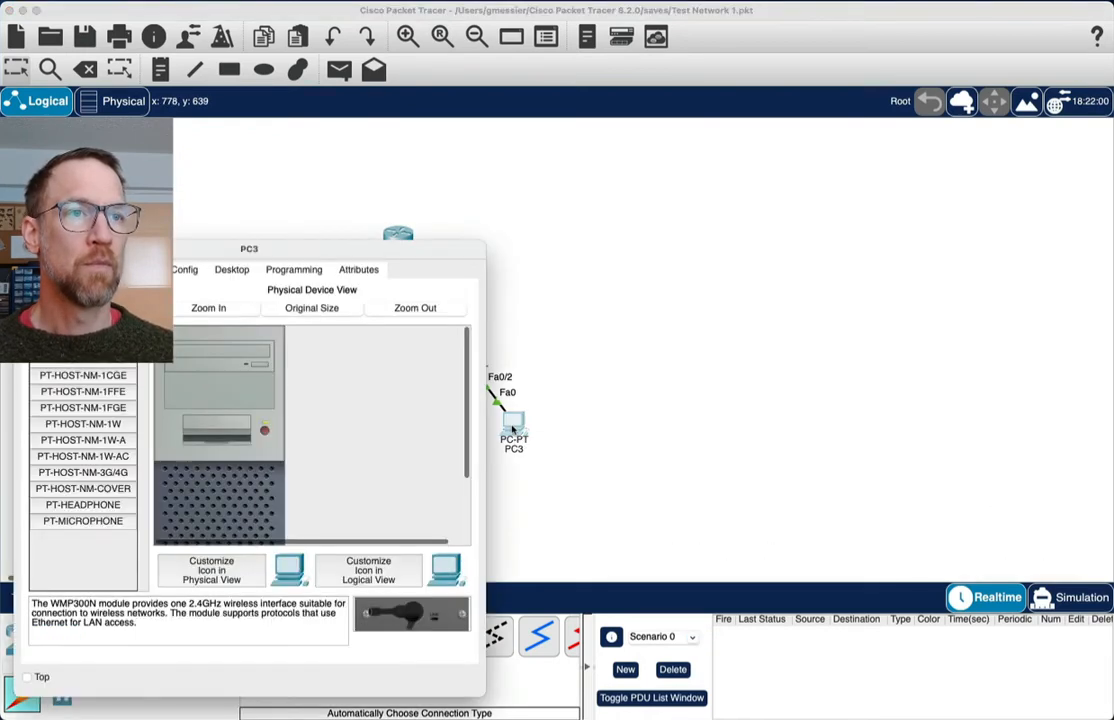
{"action": "left_click", "coordinate": [182, 268]}
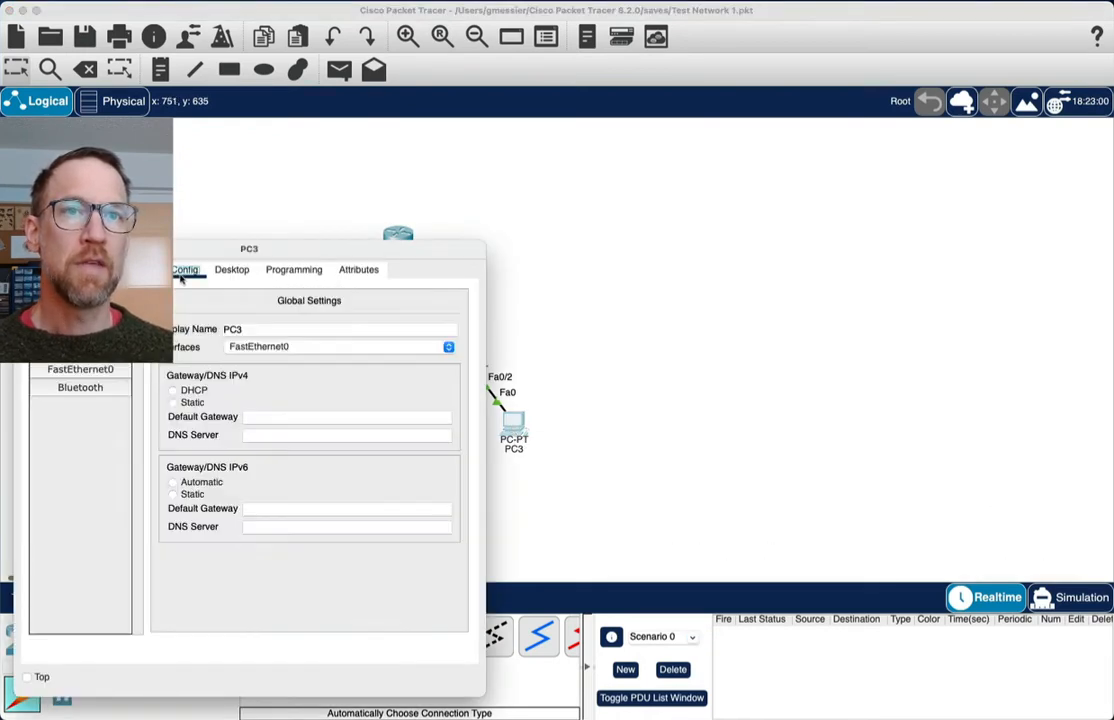
{"action": "left_click", "coordinate": [92, 369]}
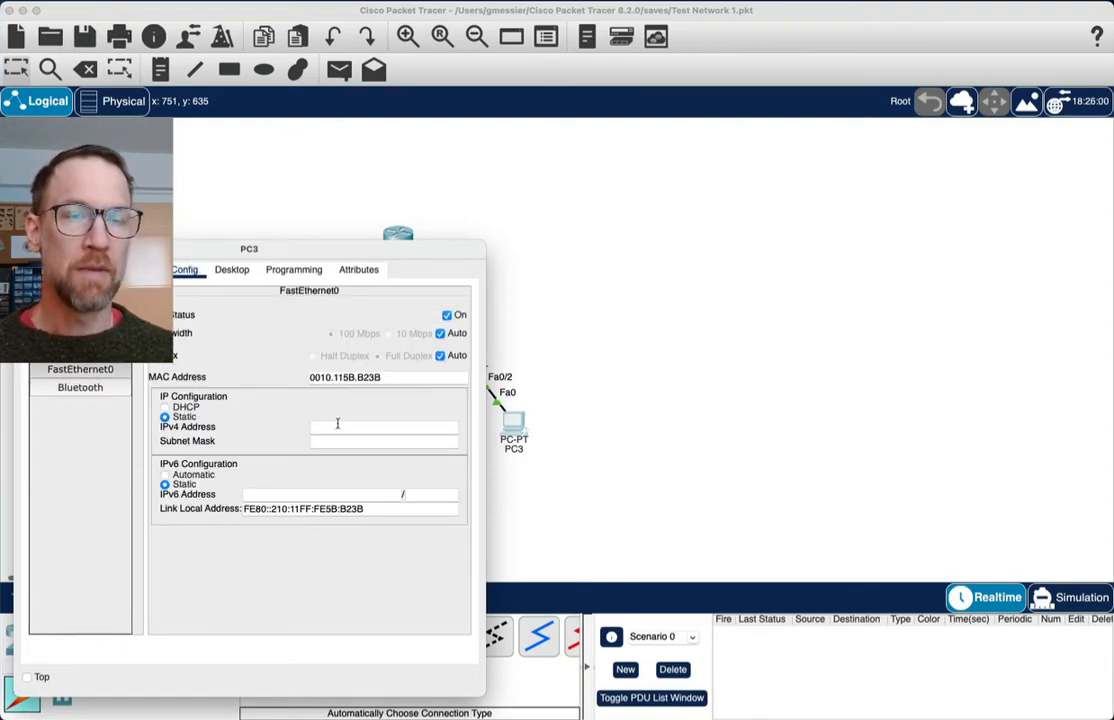
{"action": "left_click", "coordinate": [337, 426]}
{"action": "type", "text": "192.16"}
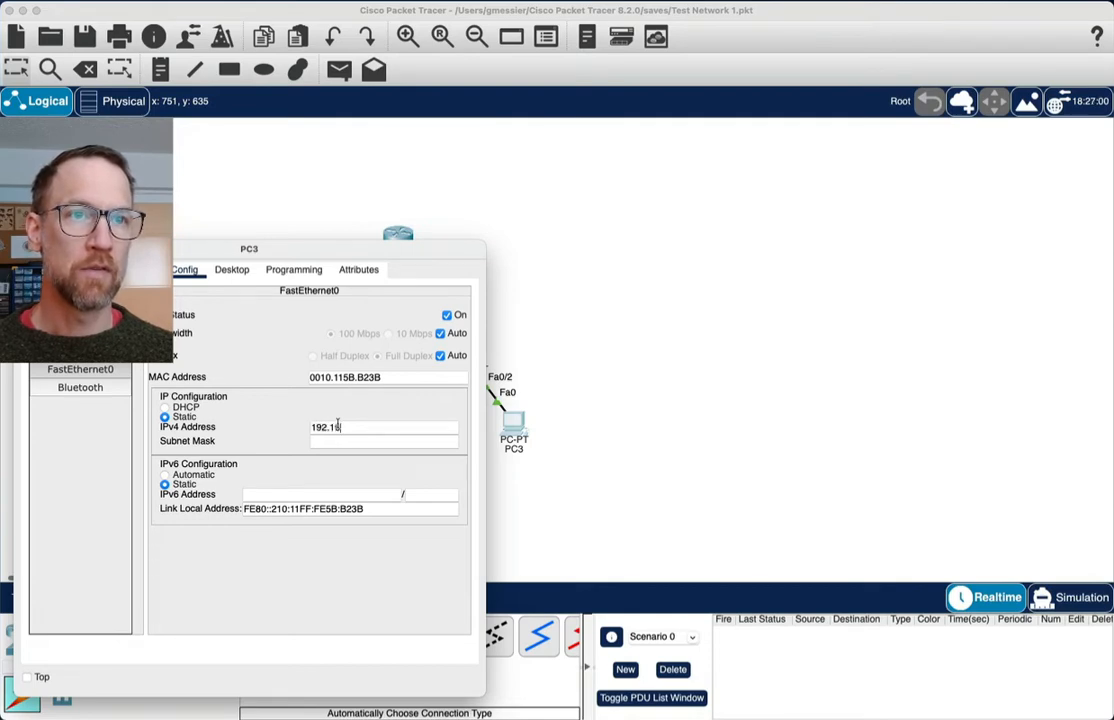
{"action": "type", "text": "8"}
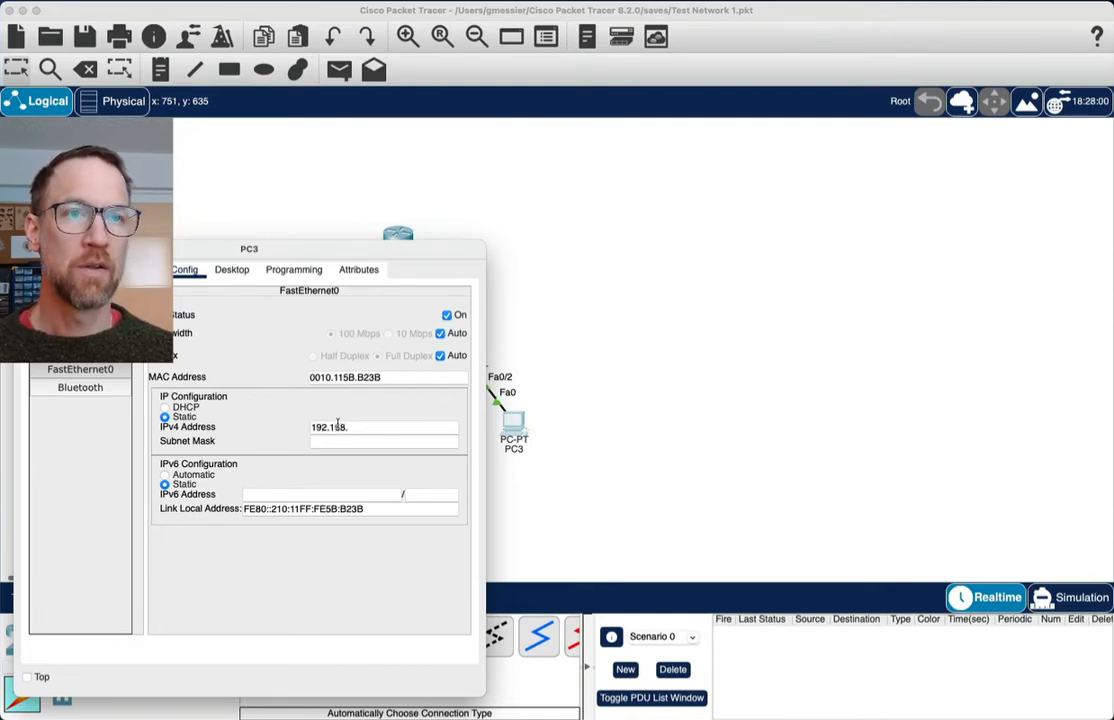
{"action": "type", "text": ".0"}
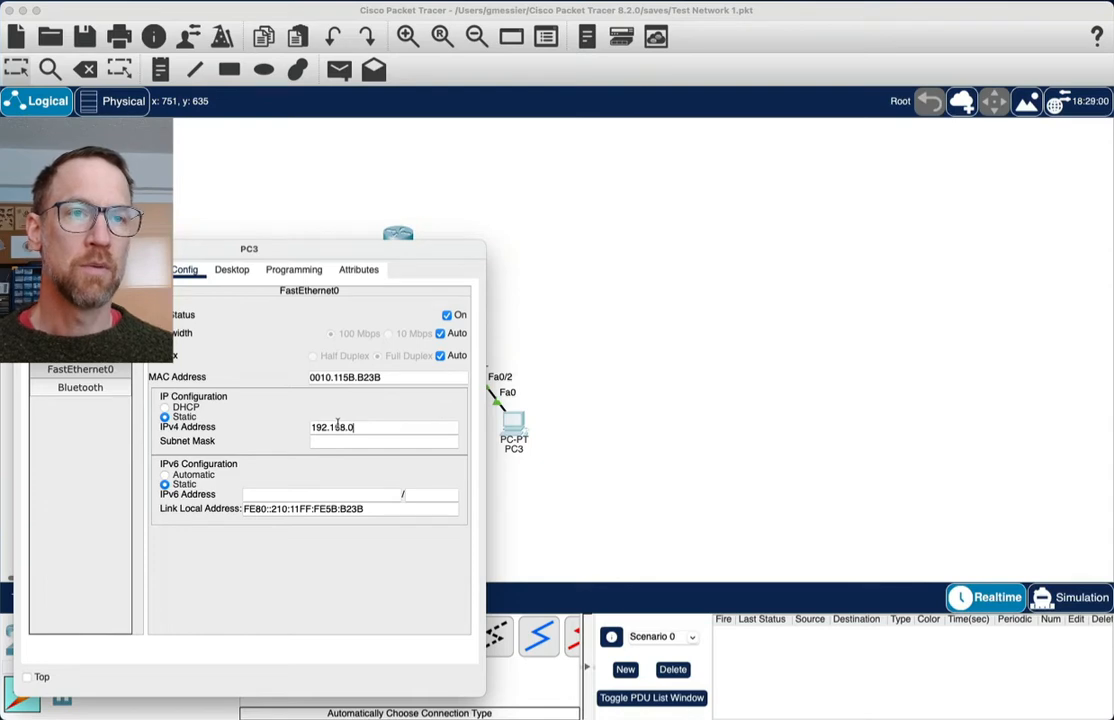
{"action": "key", "text": "BackSpace"}
{"action": "type", "text": "1.2"}
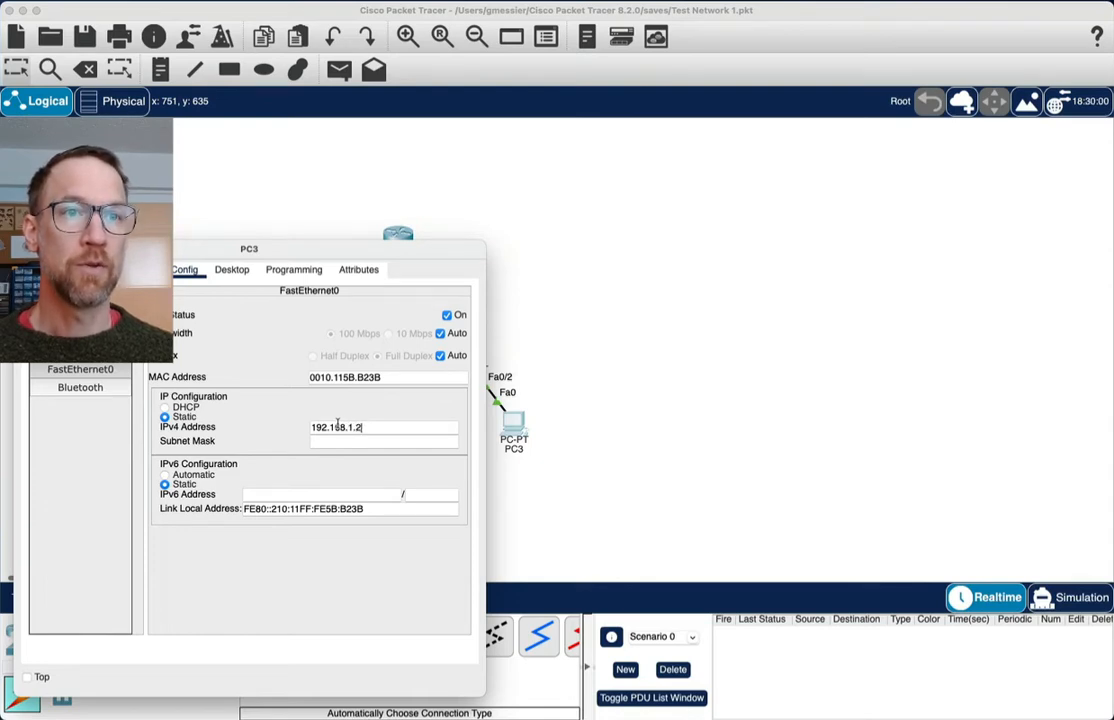
{"action": "left_click", "coordinate": [334, 441]}
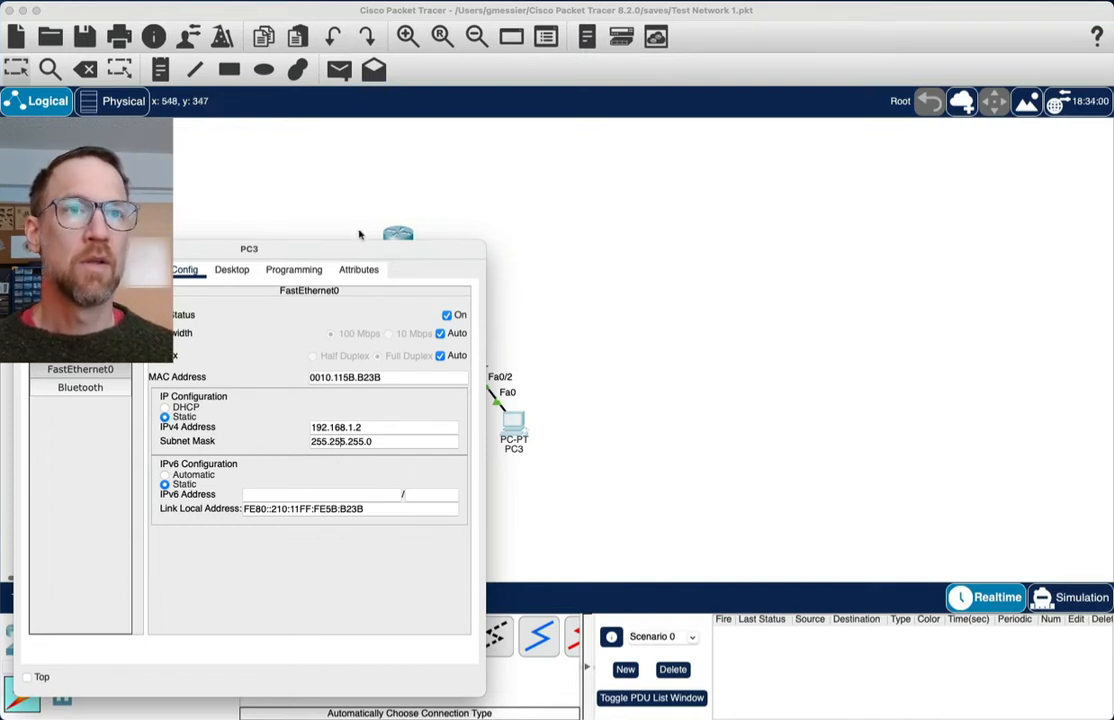
{"action": "left_click", "coordinate": [25, 249]}
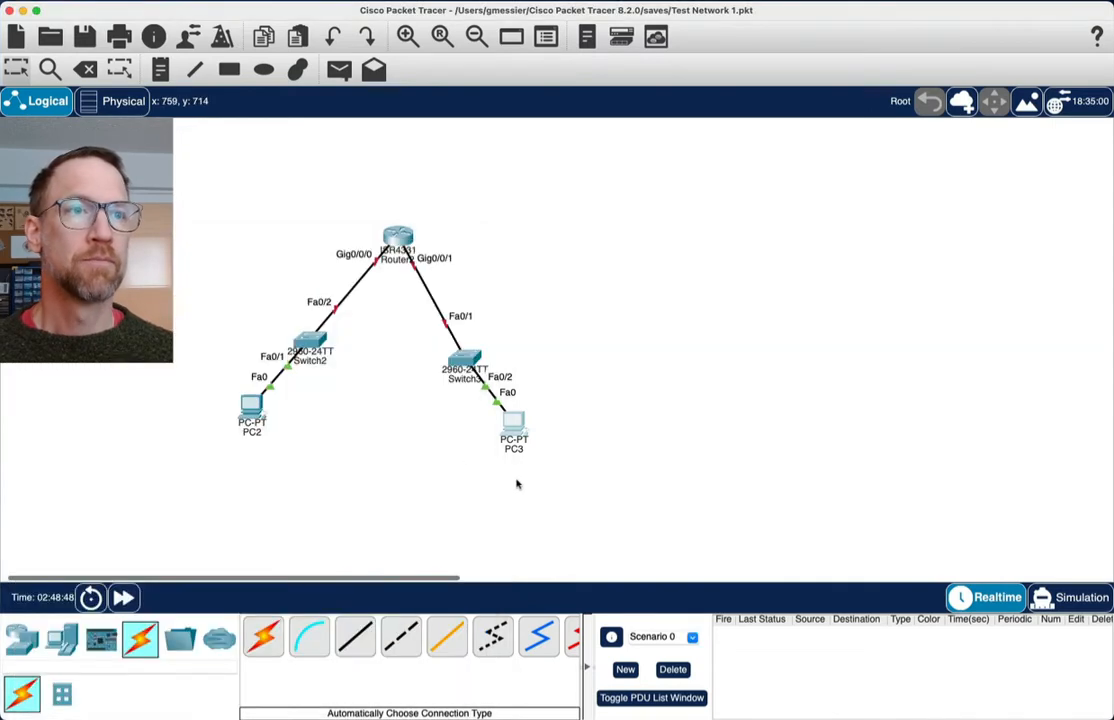
{"action": "mouse_move", "coordinate": [511, 432]}
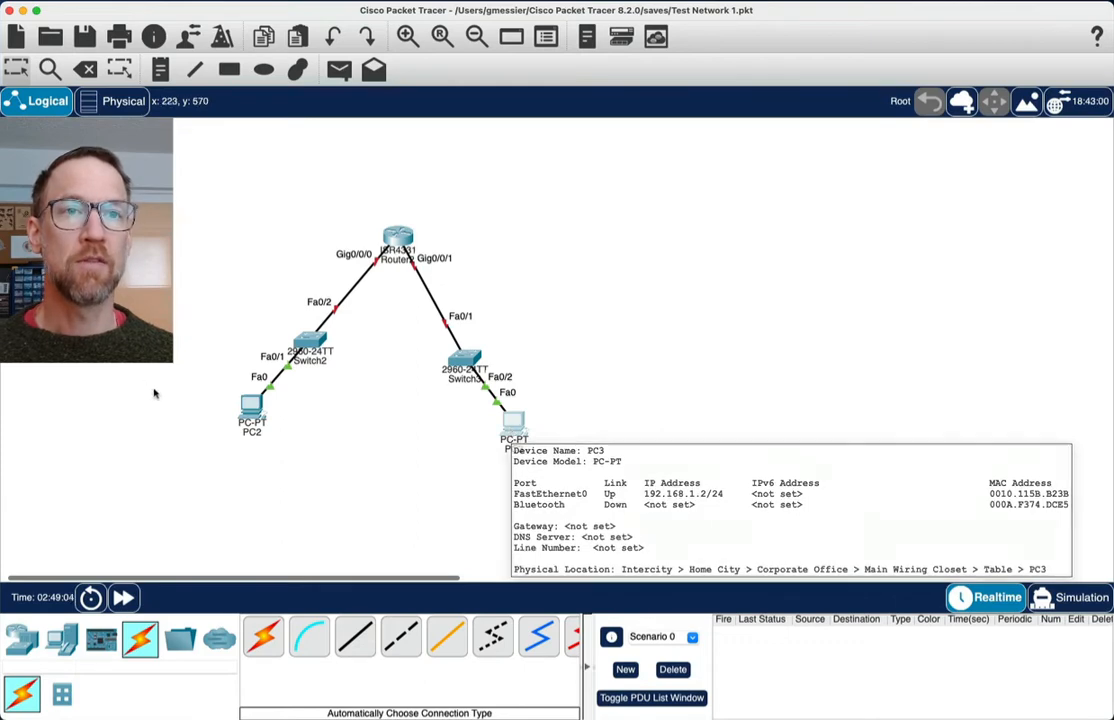
Set PC2's IPv4 default gateway to 192.168.0.1, leave the DNS server blank, and close the device window
{"action": "mouse_move", "coordinate": [255, 410]}
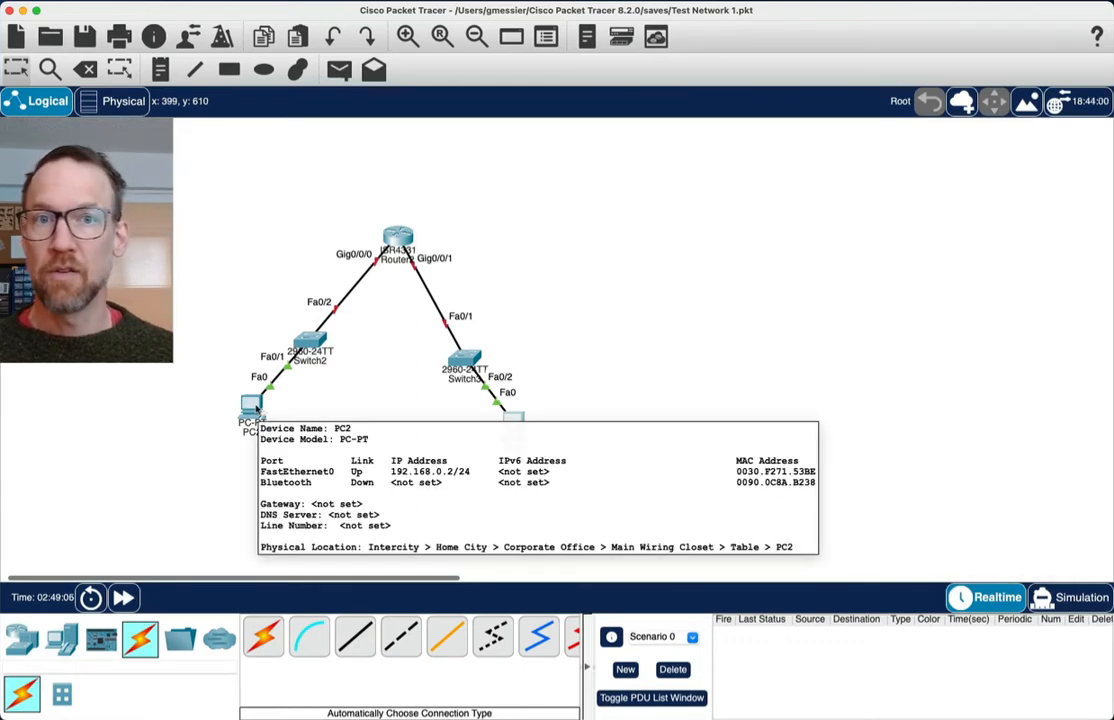
{"action": "left_click", "coordinate": [252, 405]}
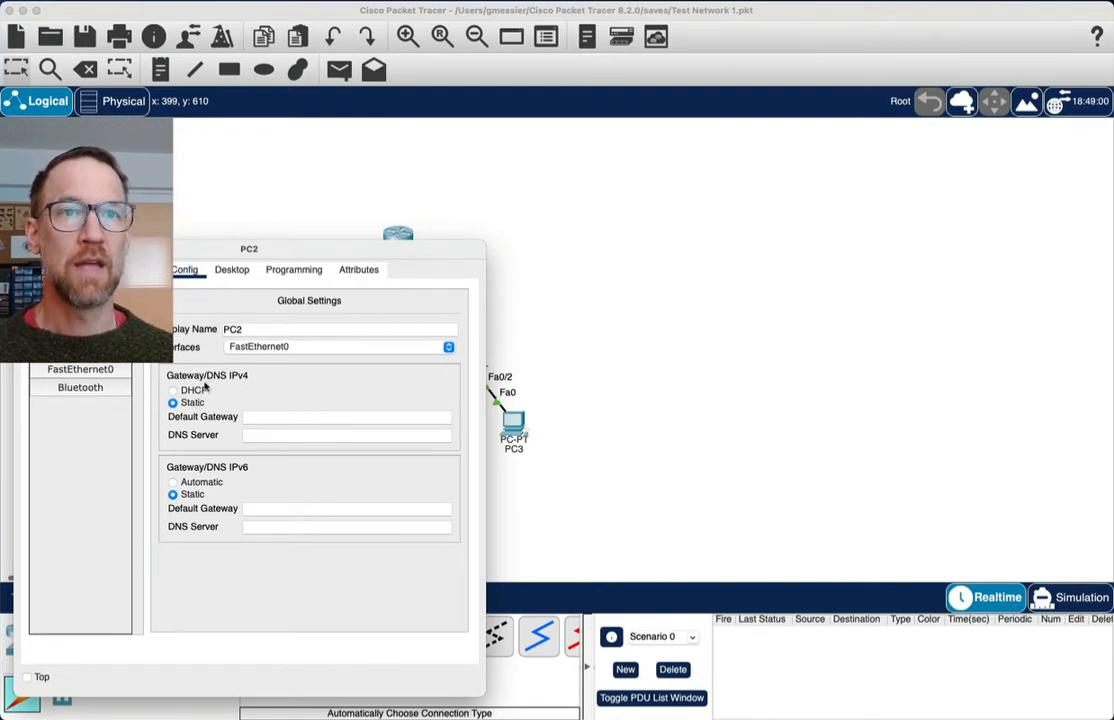
{"action": "left_click", "coordinate": [261, 416]}
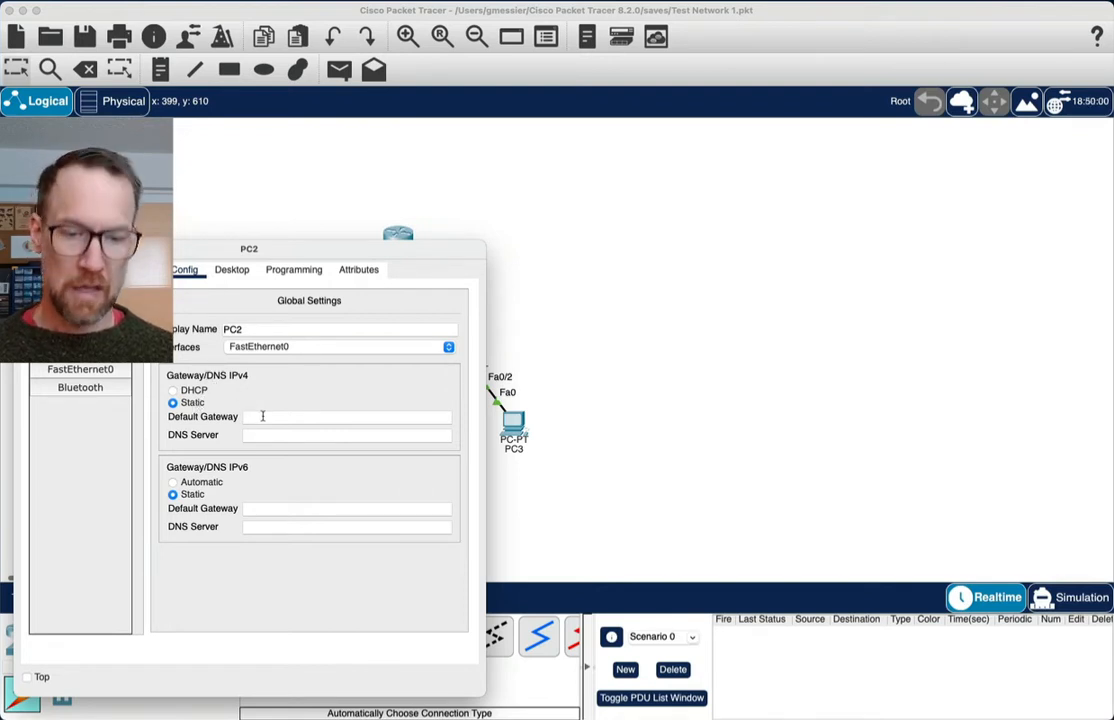
{"action": "type", "text": "192"}
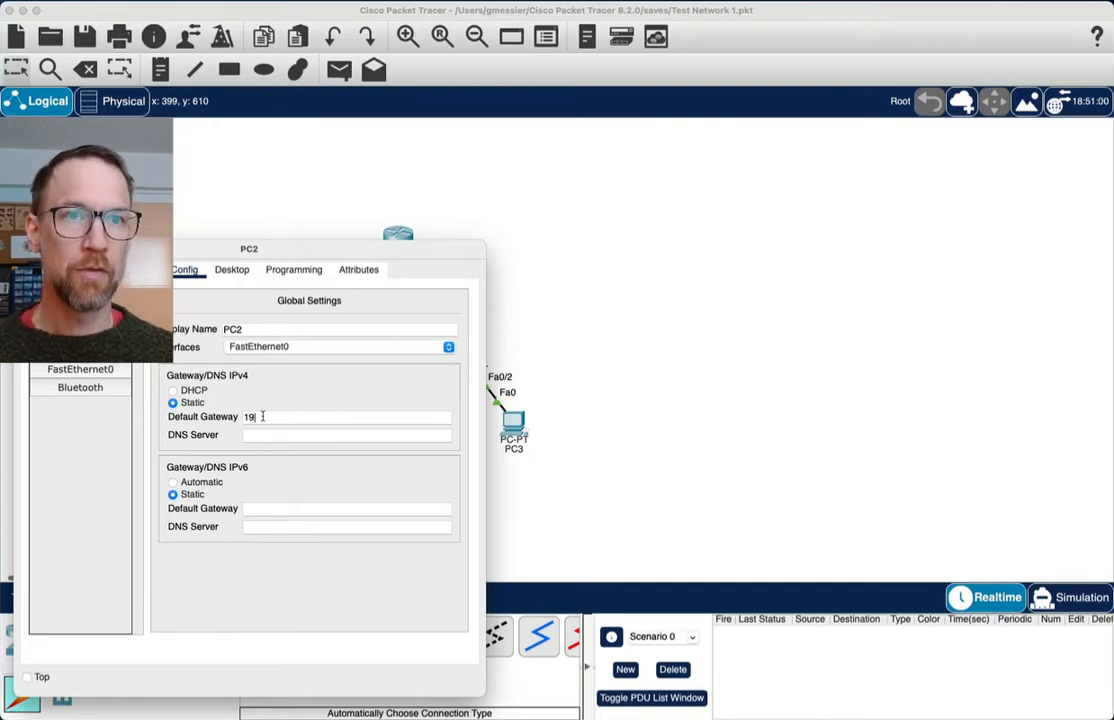
{"action": "type", "text": ".1"}
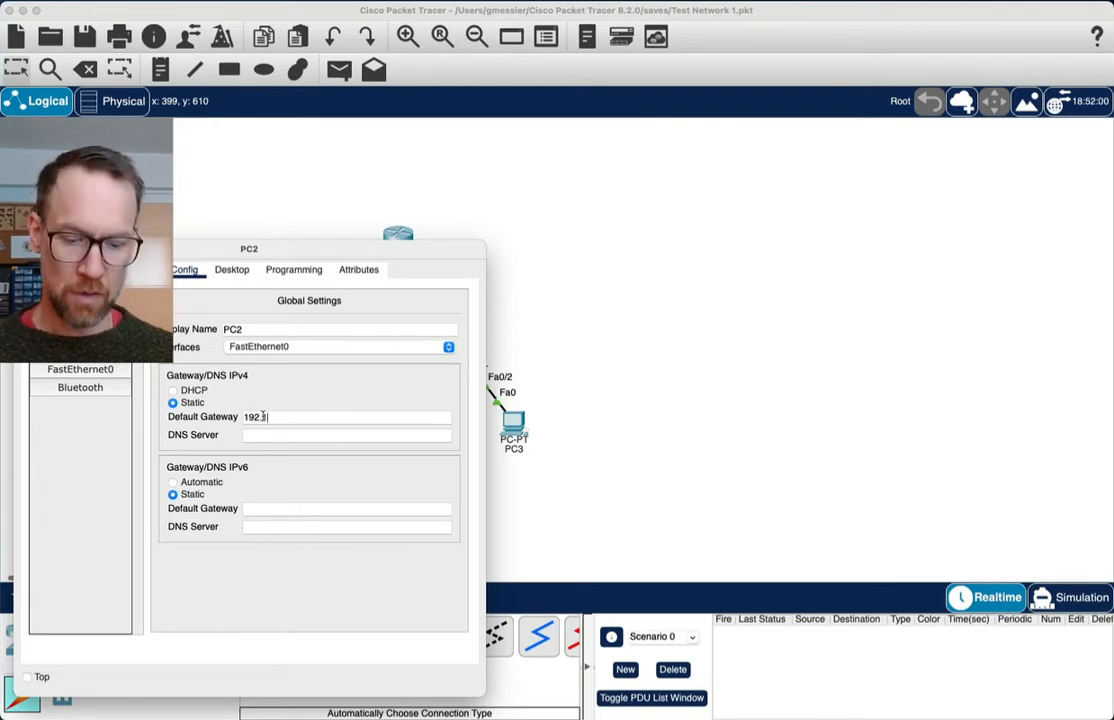
{"action": "type", "text": "68.0.1"}
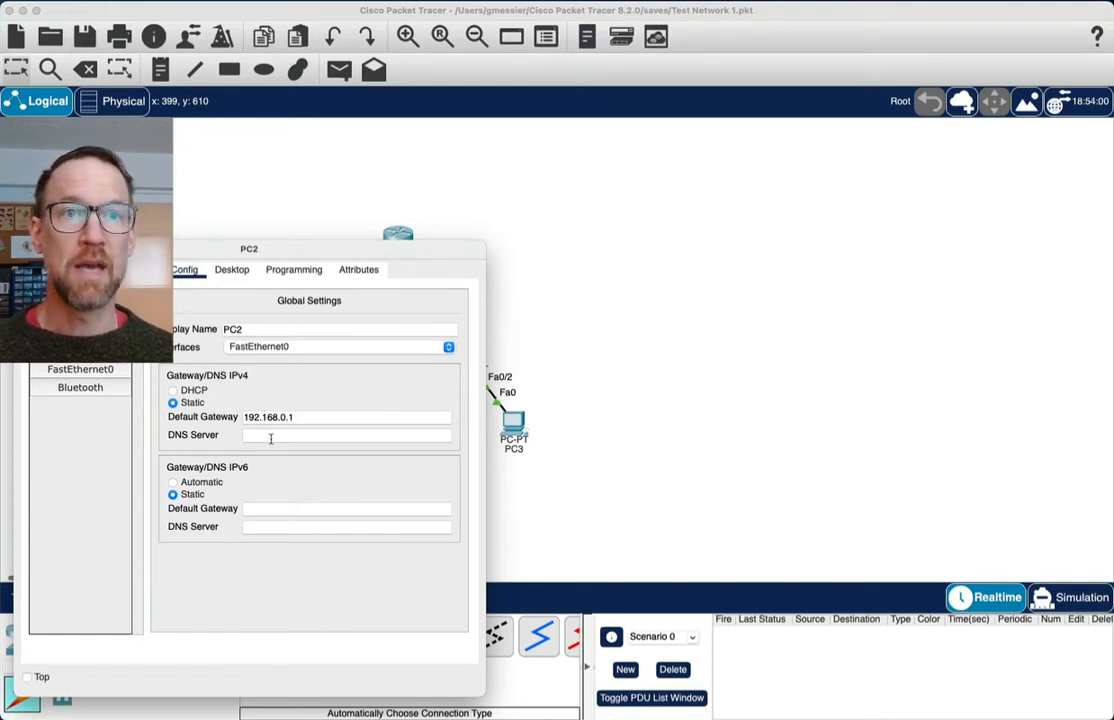
{"action": "left_click", "coordinate": [269, 437]}
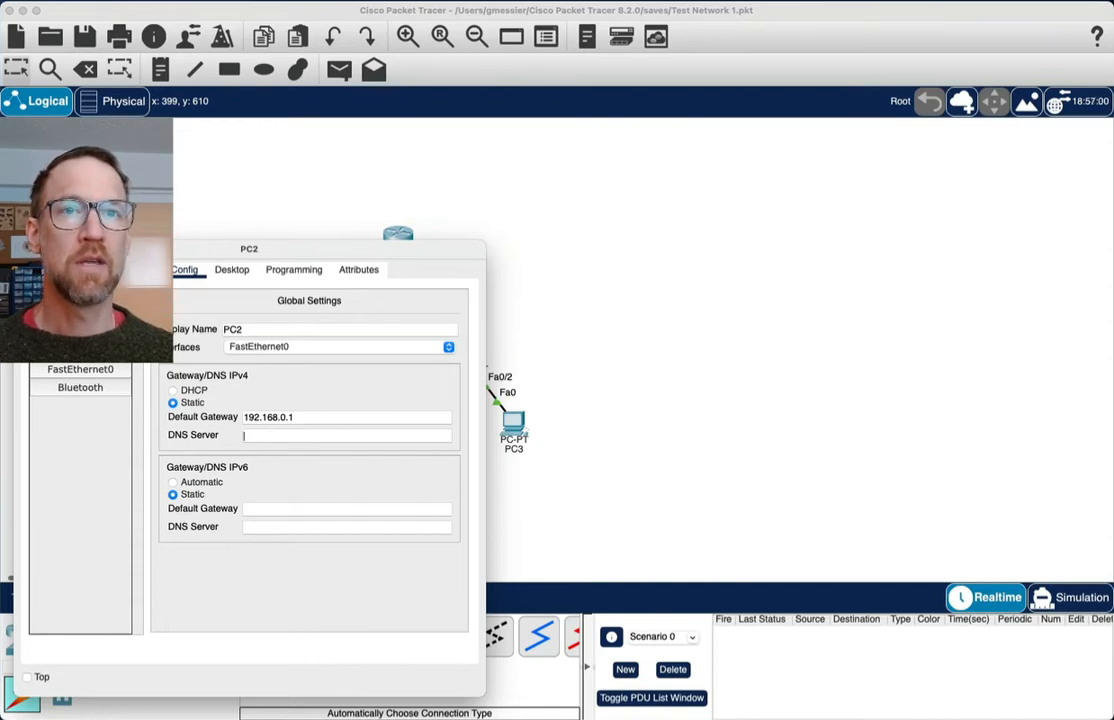
{"action": "left_click", "coordinate": [23, 249]}
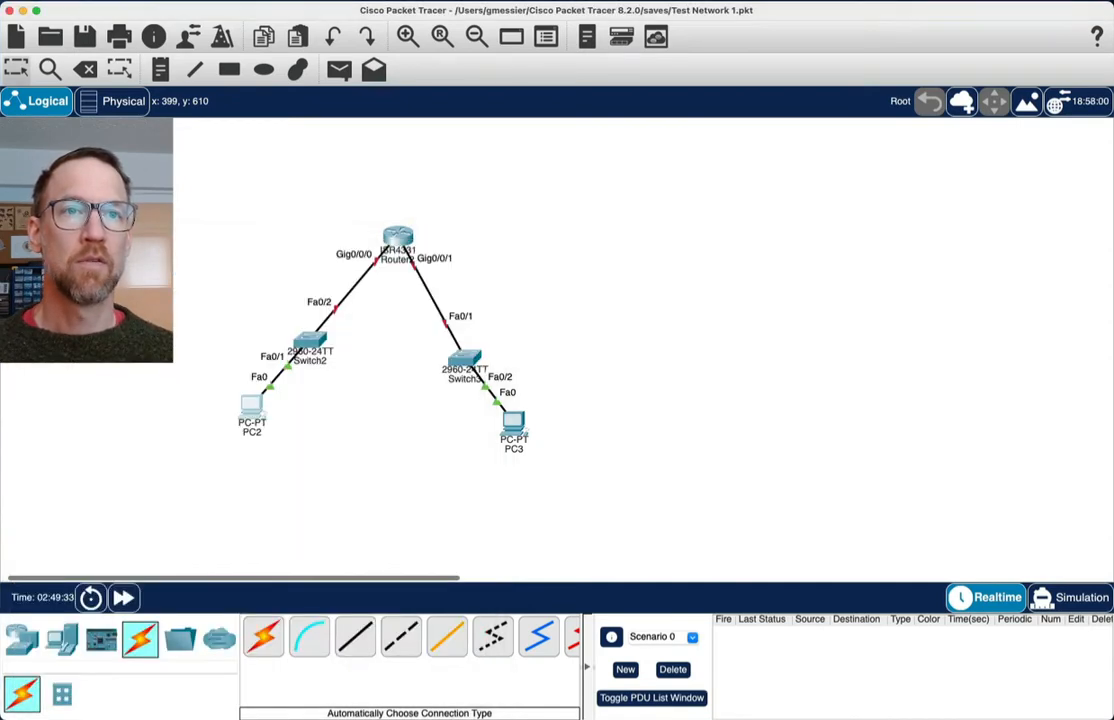
{"action": "scroll", "coordinate": [243, 403], "scroll_direction": "left", "scroll_amount": 1}
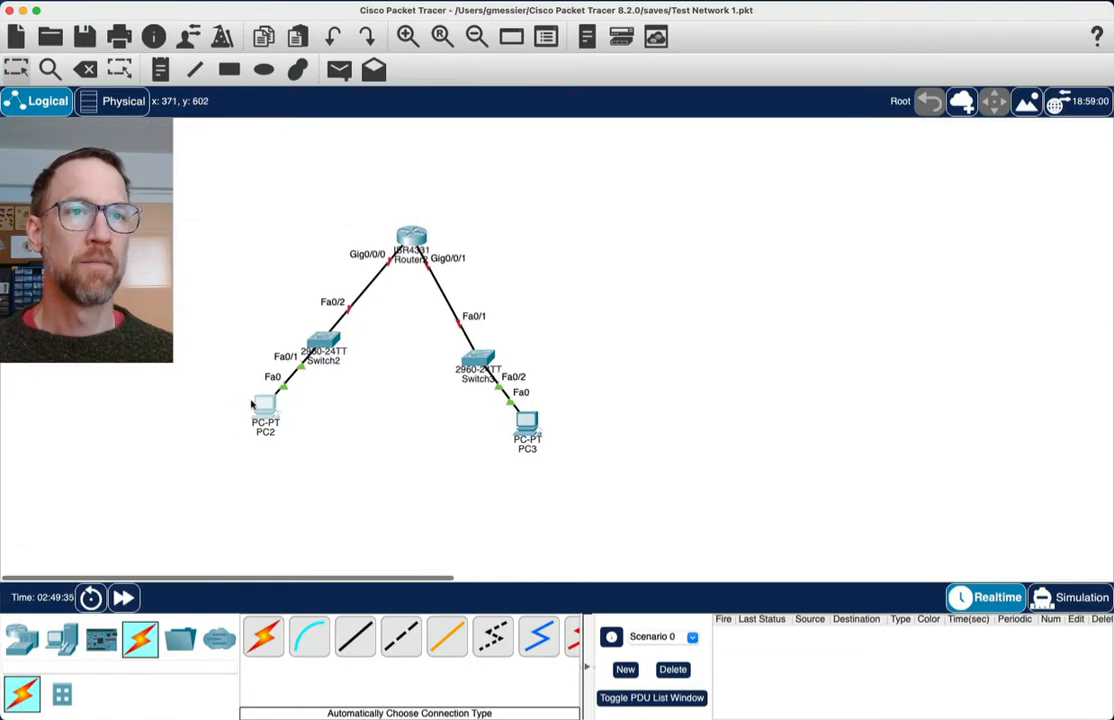
Set PC3's IPv4 default gateway to 192.168.1.1, leave the DNS server blank, and close the device window
{"action": "mouse_move", "coordinate": [258, 404]}
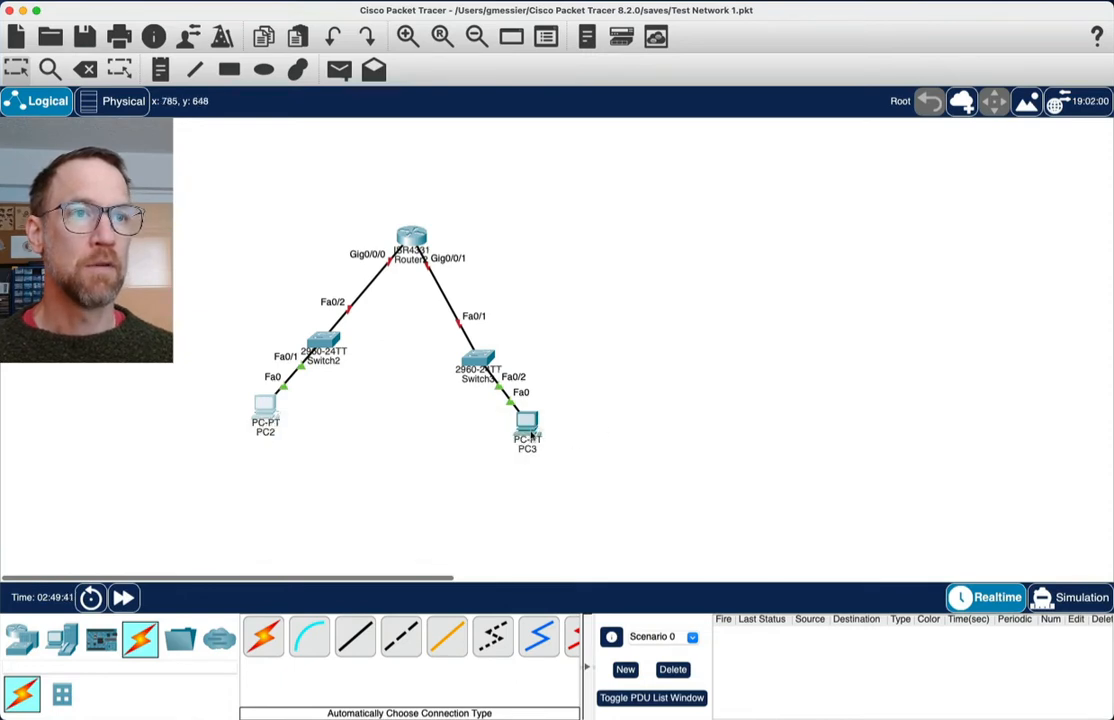
{"action": "left_click", "coordinate": [527, 424]}
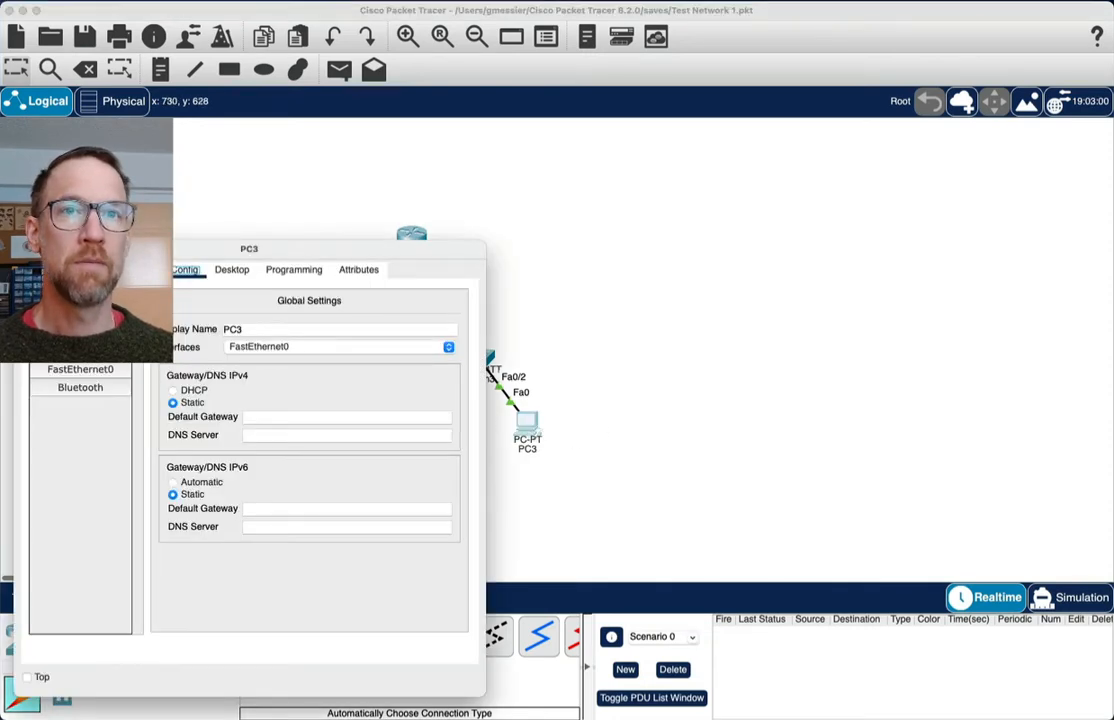
{"action": "left_click", "coordinate": [272, 414]}
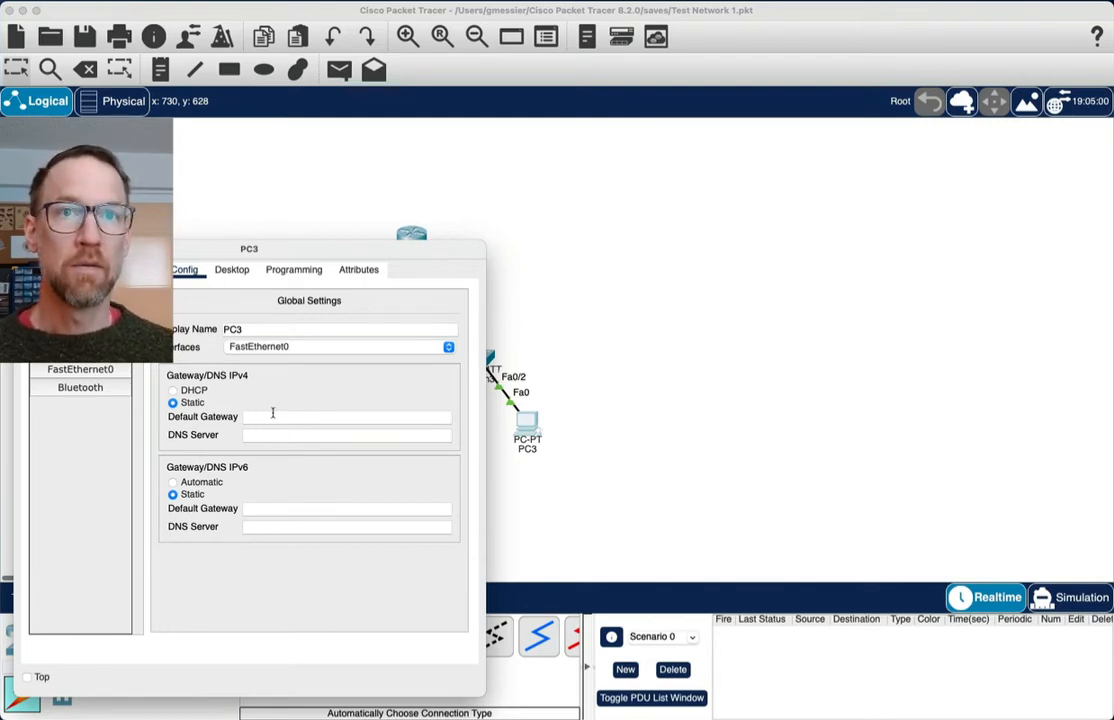
{"action": "type", "text": "192.1"}
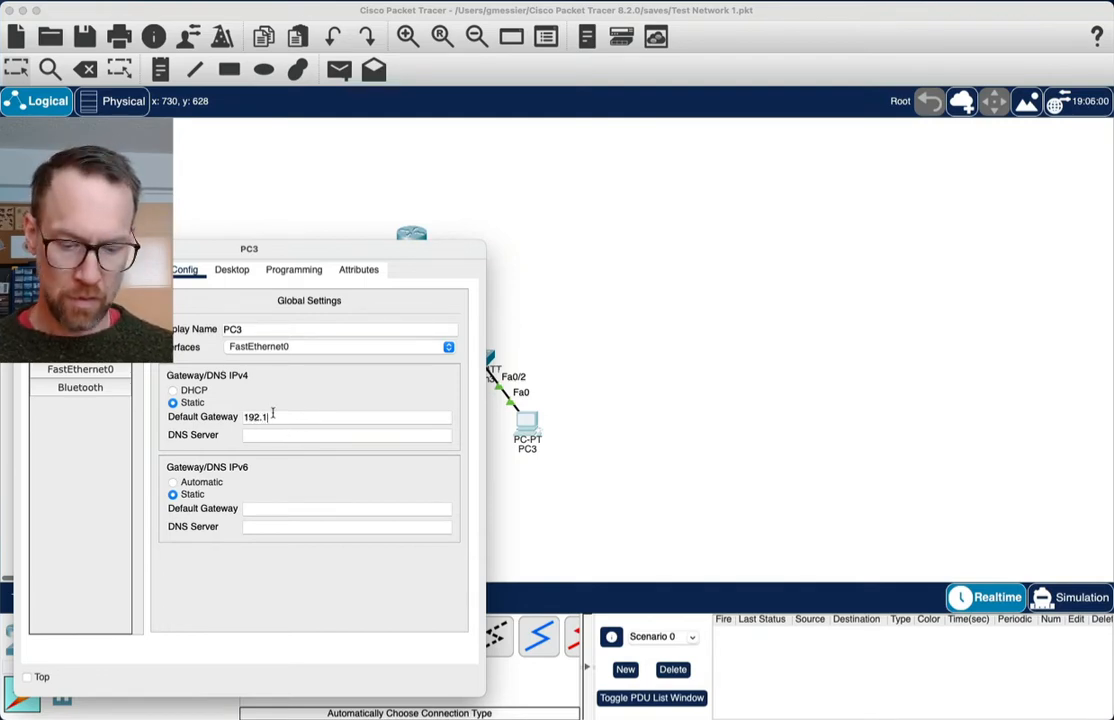
{"action": "type", "text": "68.1.1"}
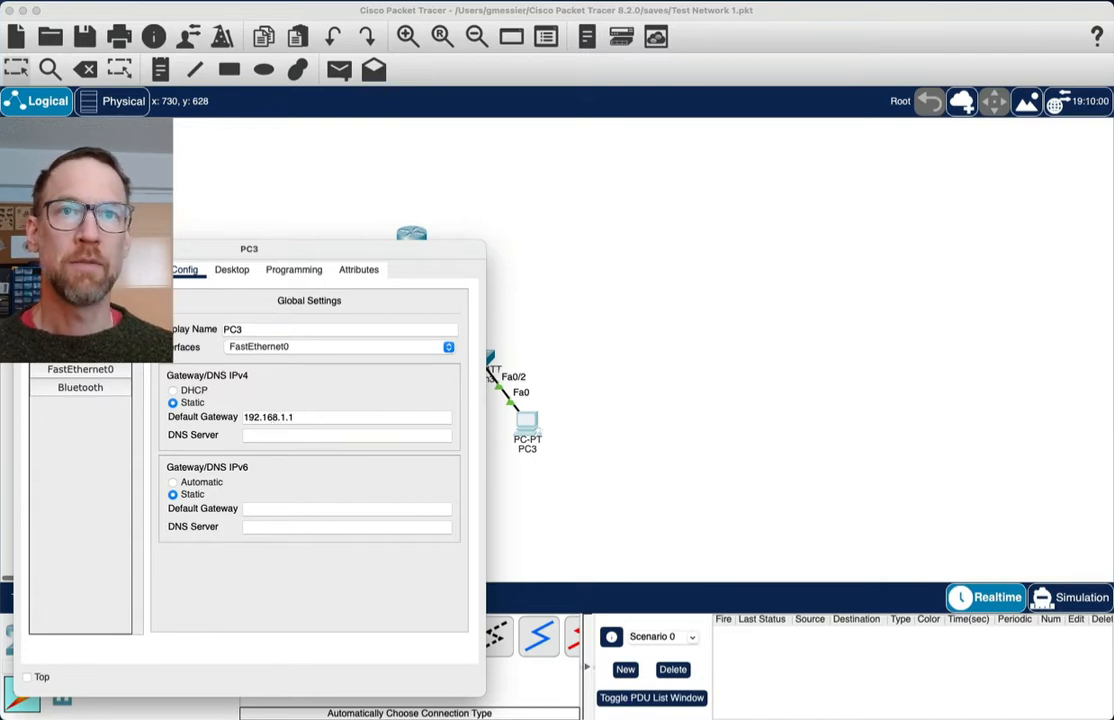
{"action": "left_click", "coordinate": [25, 249]}
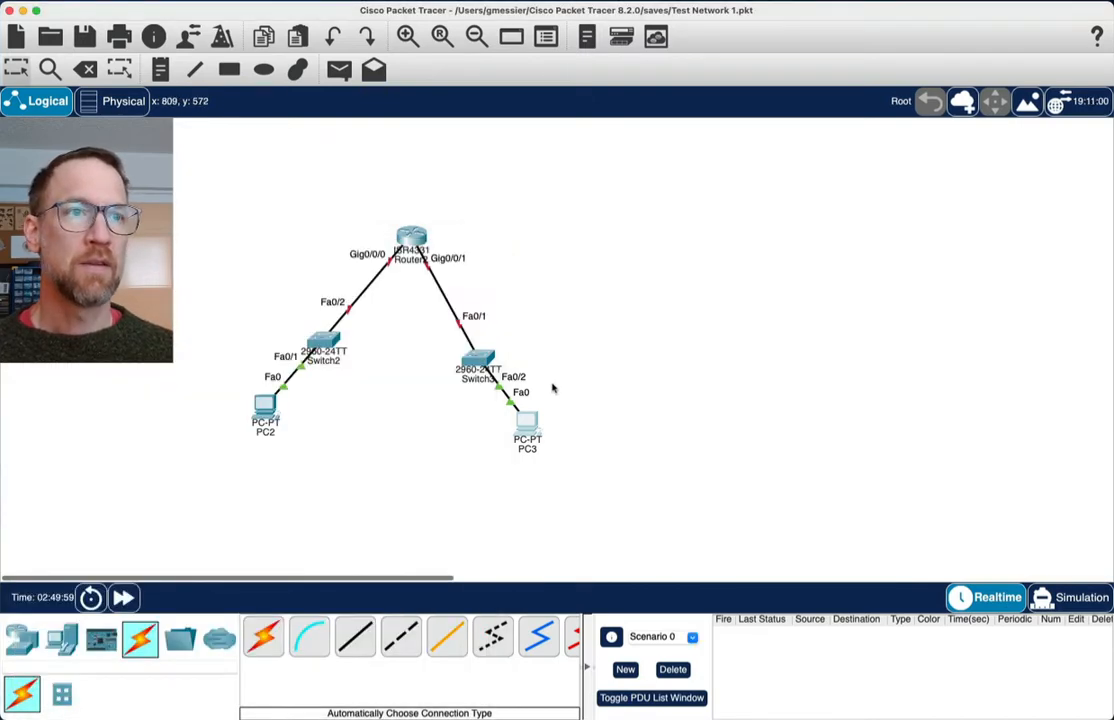
{"action": "mouse_move", "coordinate": [525, 425]}
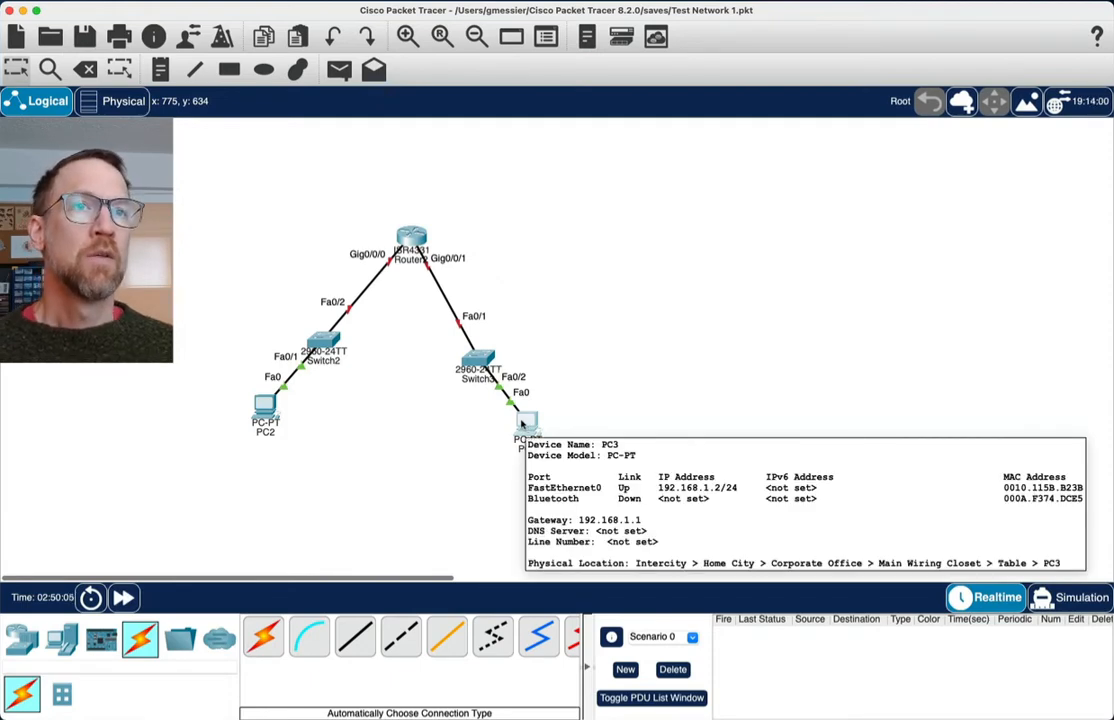
Open Router2's configuration and review its global settings and the RIP and static routing pages
{"action": "mouse_move", "coordinate": [408, 238]}
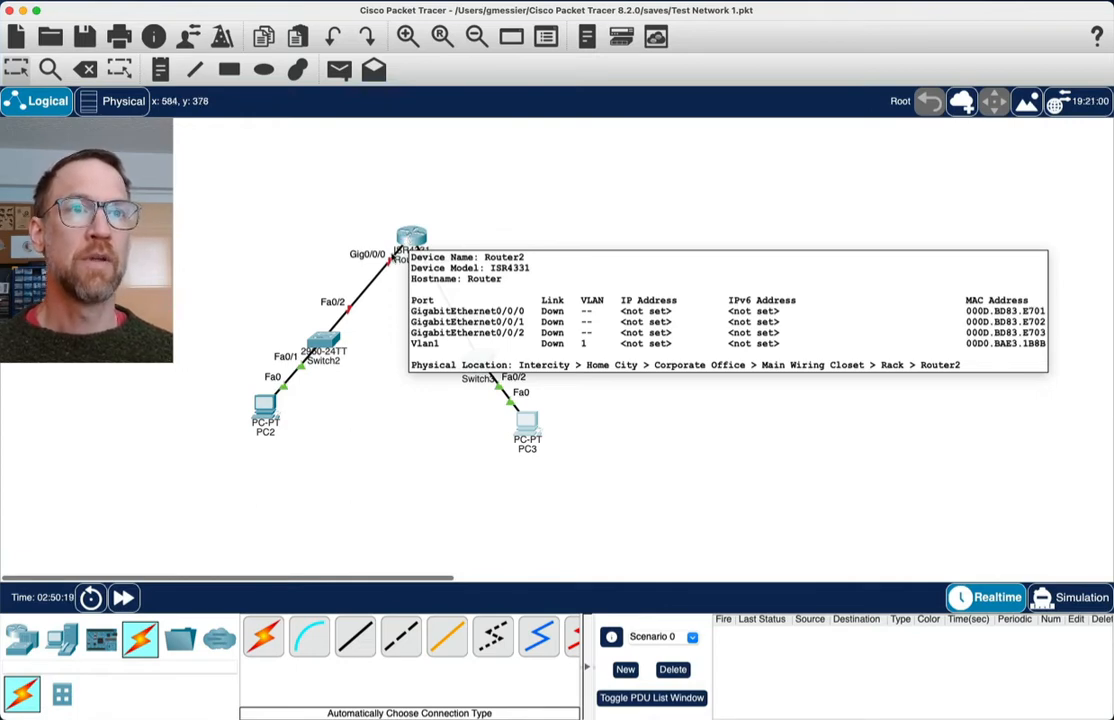
{"action": "left_click", "coordinate": [416, 238]}
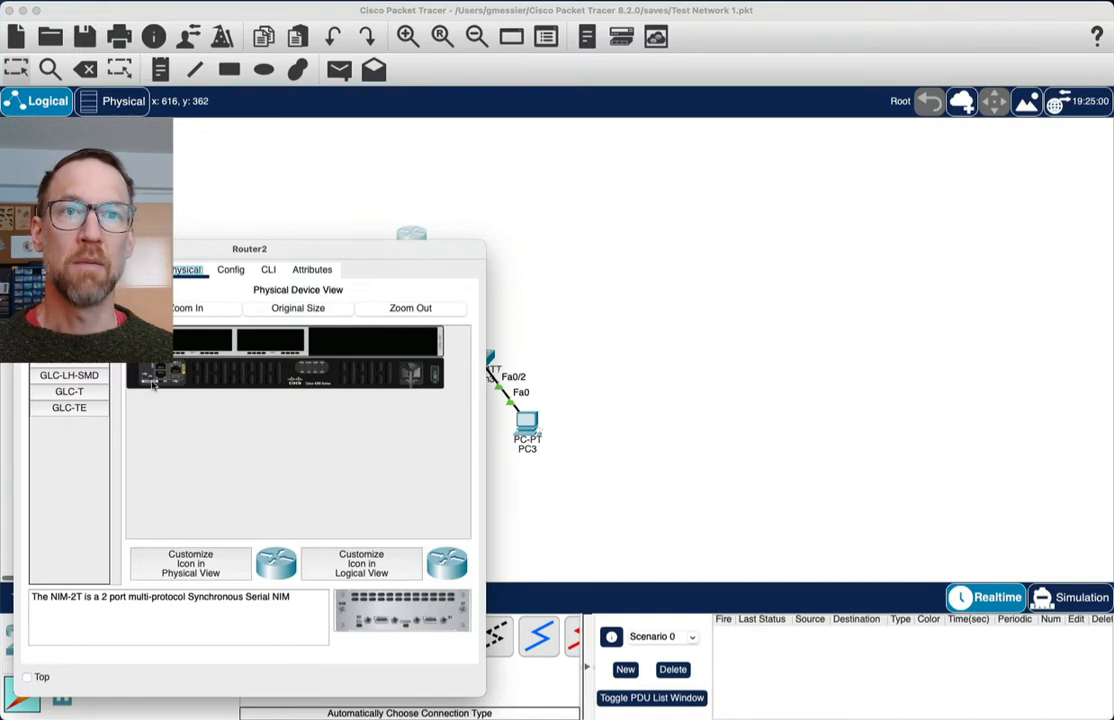
{"action": "left_click", "coordinate": [230, 269]}
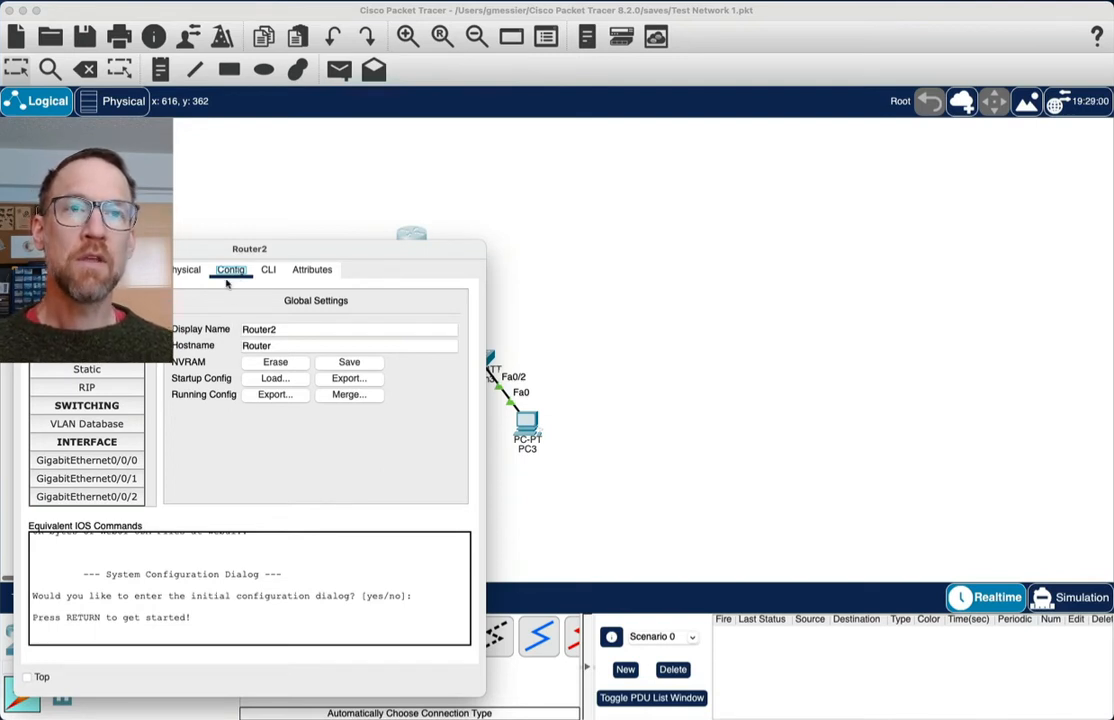
{"action": "left_click", "coordinate": [88, 388]}
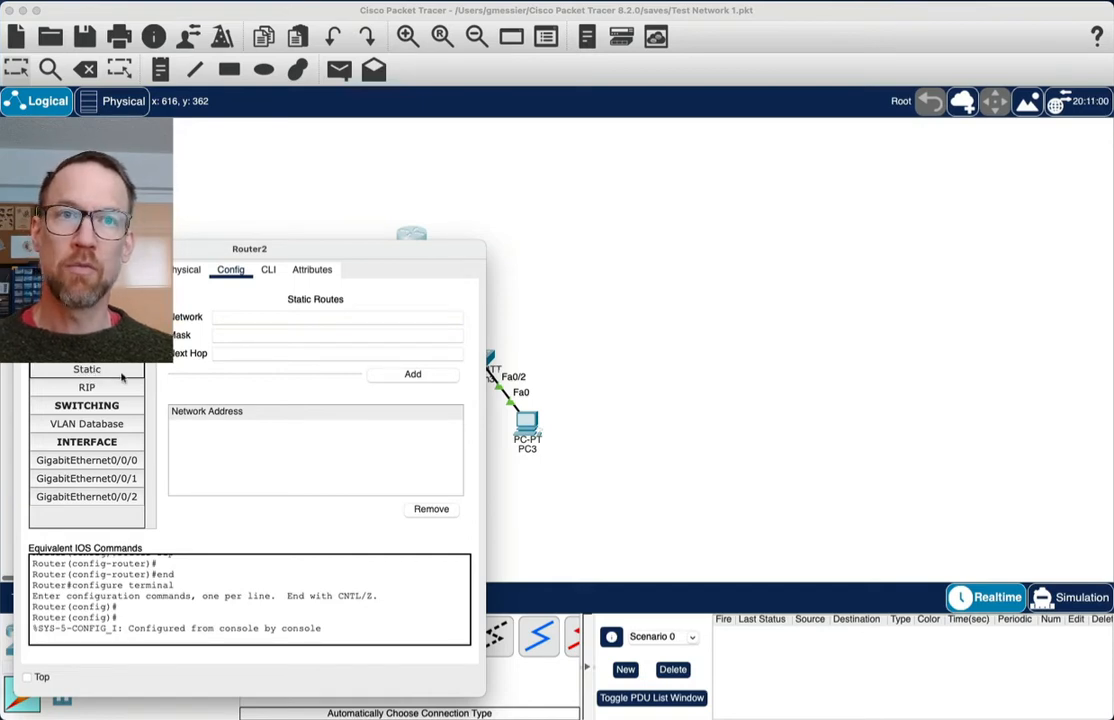
Turn on Router2's GigabitEthernet0/0/0 port and give it the IPv4 address 192.168.0.1 with subnet mask 255.255.255.0
{"action": "left_click", "coordinate": [102, 462]}
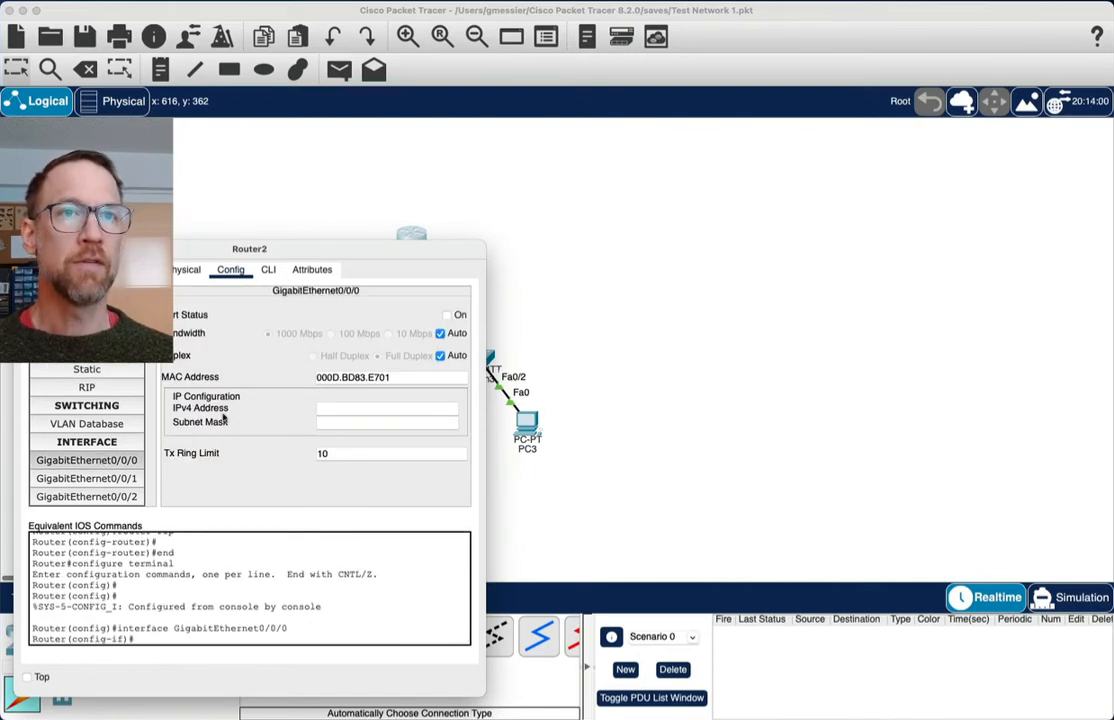
{"action": "left_click", "coordinate": [447, 316]}
{"action": "left_click", "coordinate": [333, 406]}
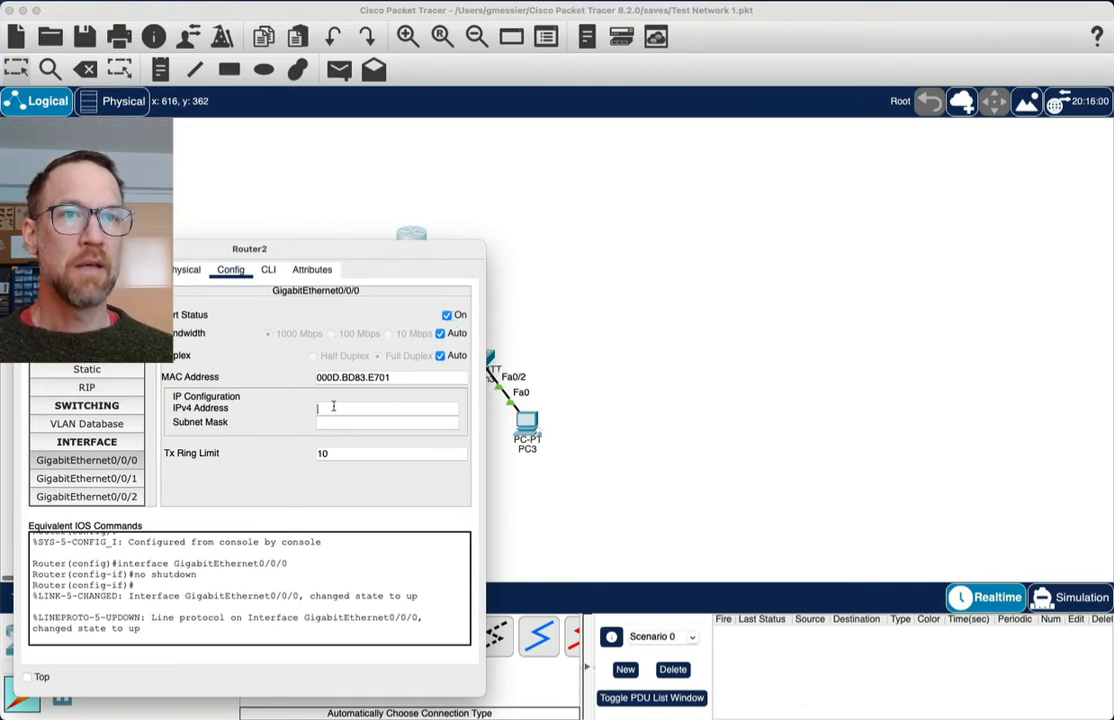
{"action": "type", "text": "19"}
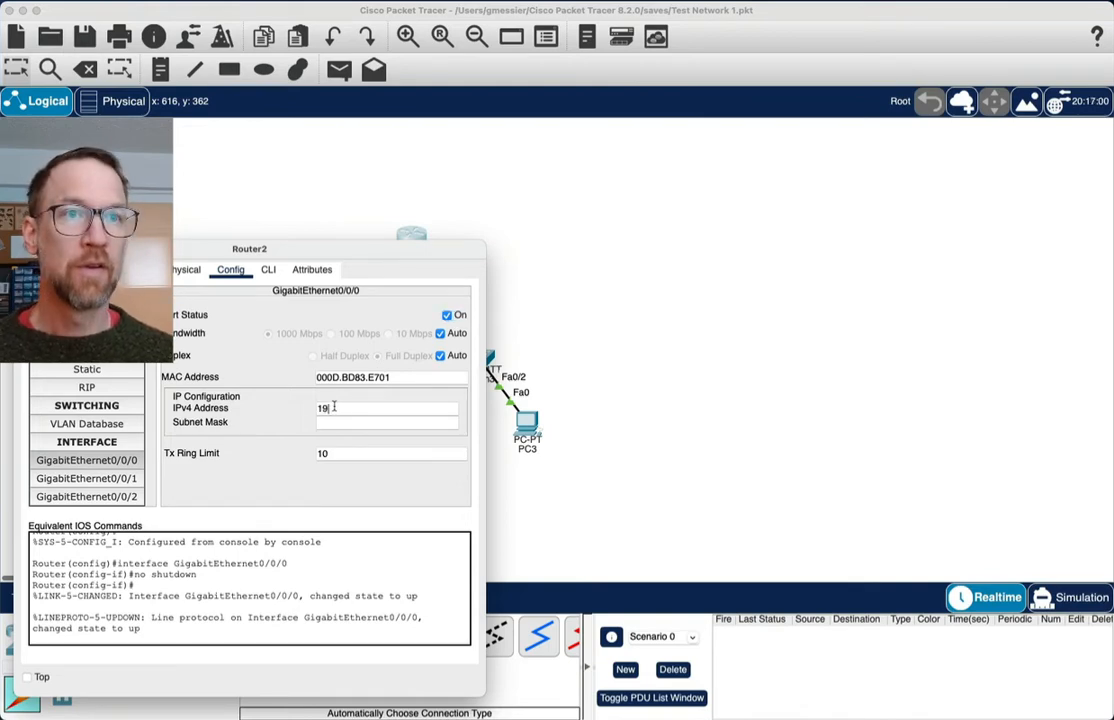
{"action": "type", "text": "2.168.0.1"}
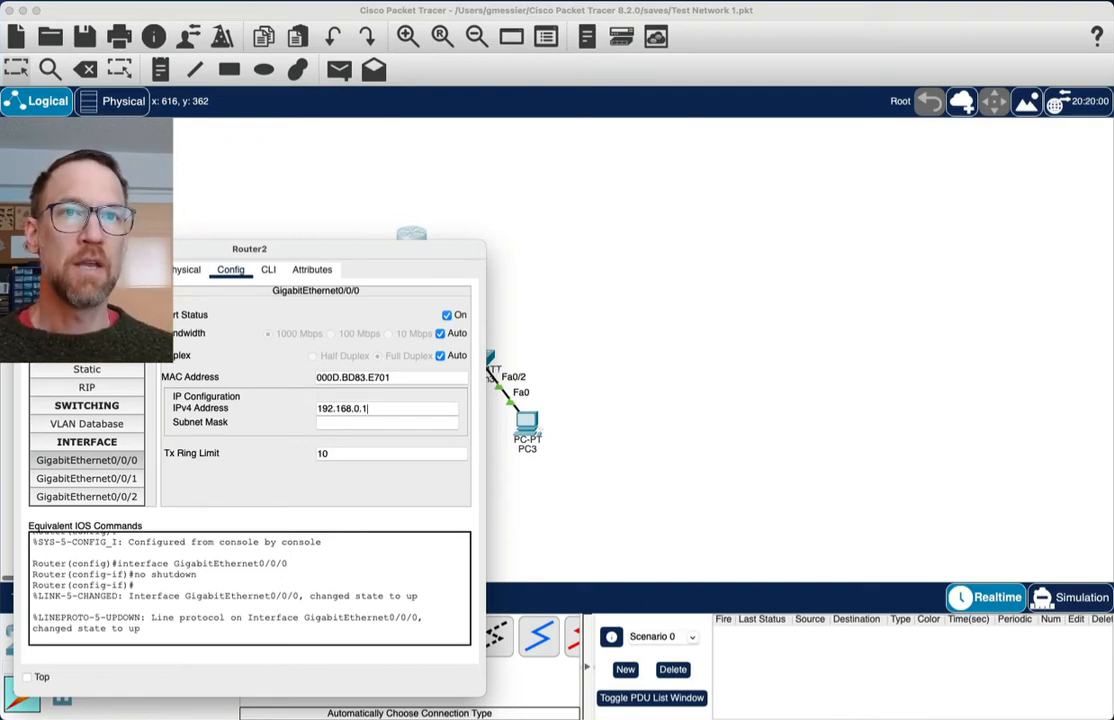
{"action": "left_click_drag", "start_coordinate": [249, 248], "coordinate": [795, 125]}
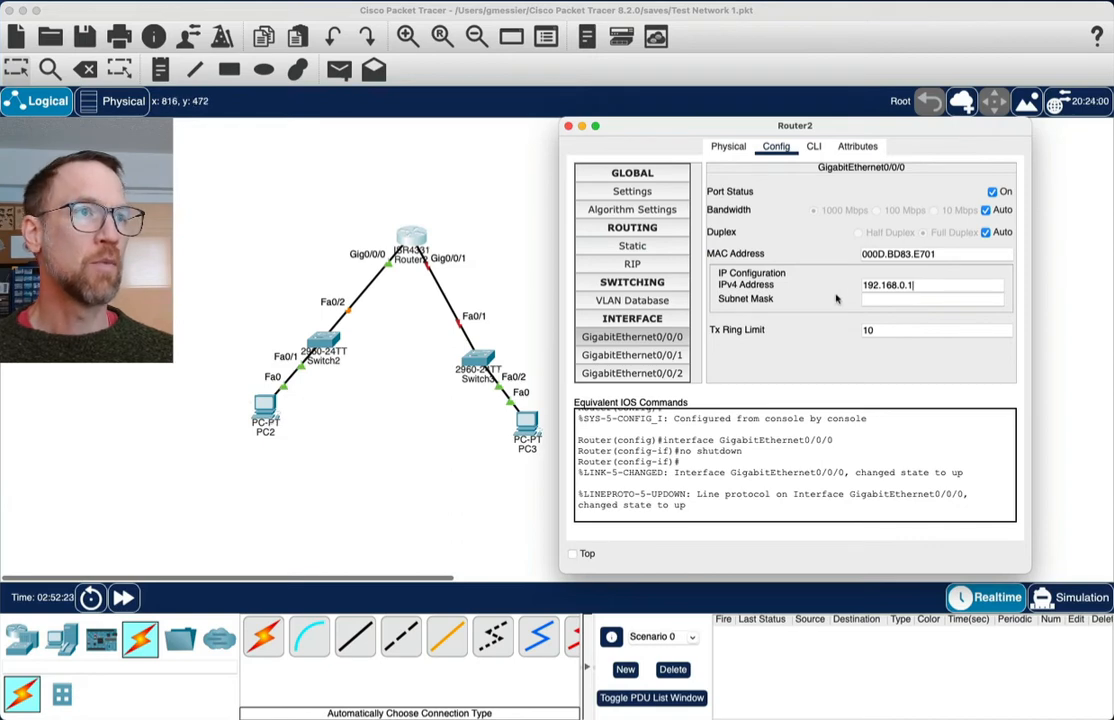
{"action": "left_click", "coordinate": [906, 298]}
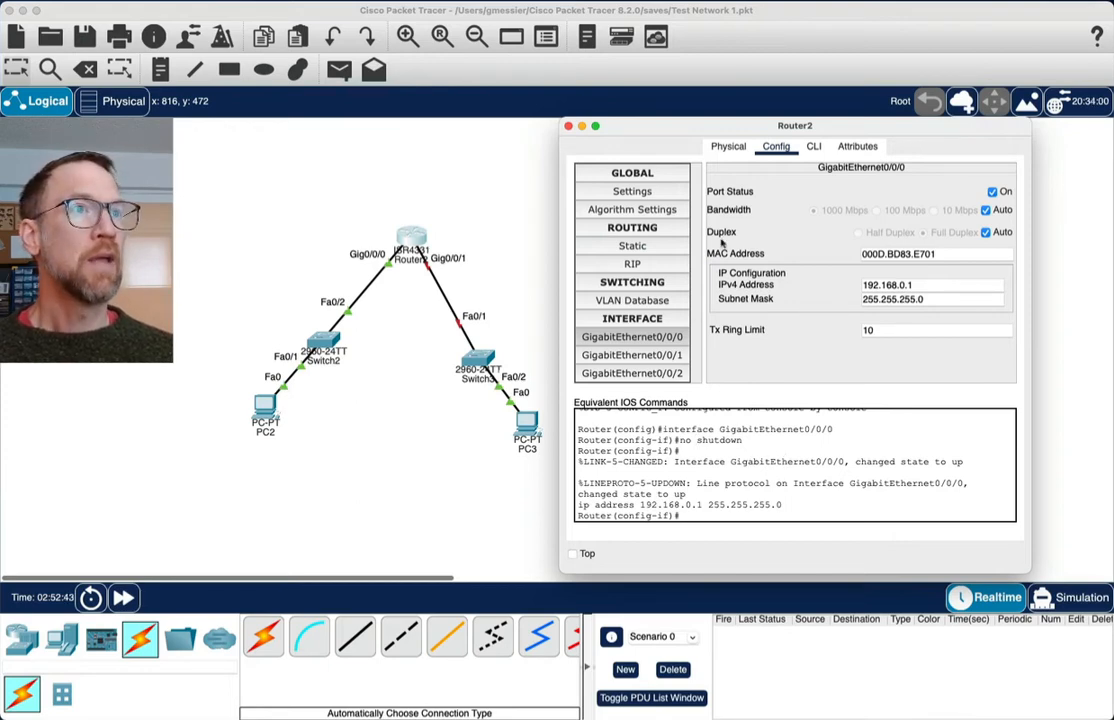
Examine the IOS commands issued for Router2's GigabitEthernet0/0/0 settings in the command line and the equivalent commands log, including ip address and exit
{"action": "left_click", "coordinate": [815, 146]}
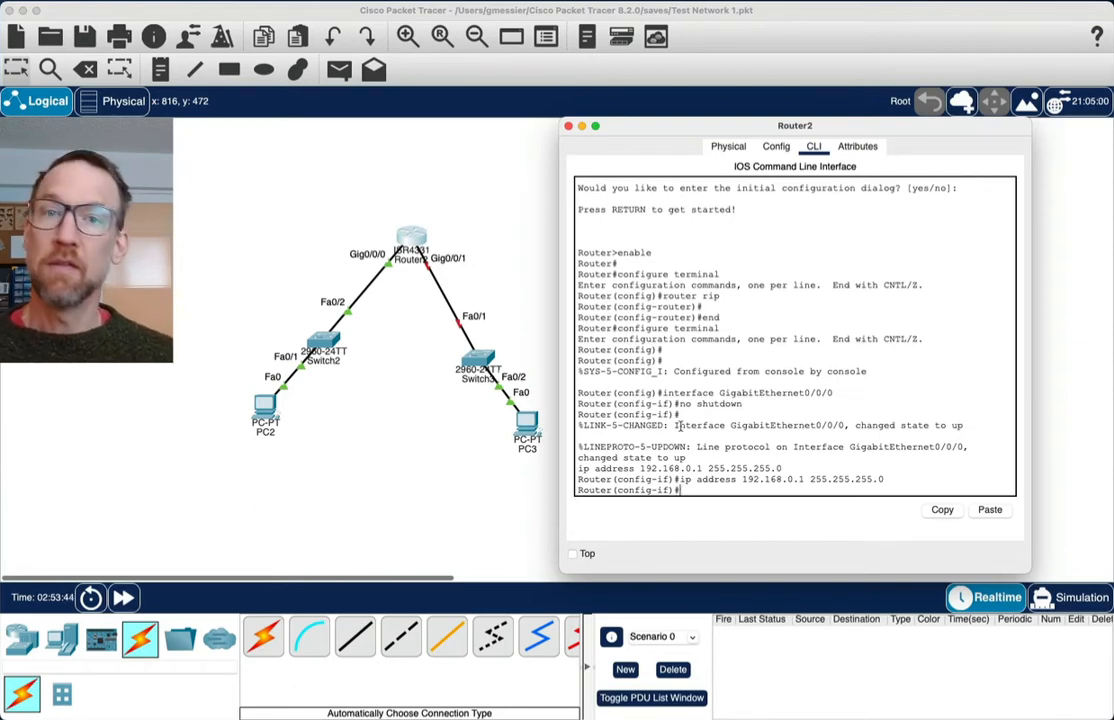
{"action": "left_click", "coordinate": [771, 148]}
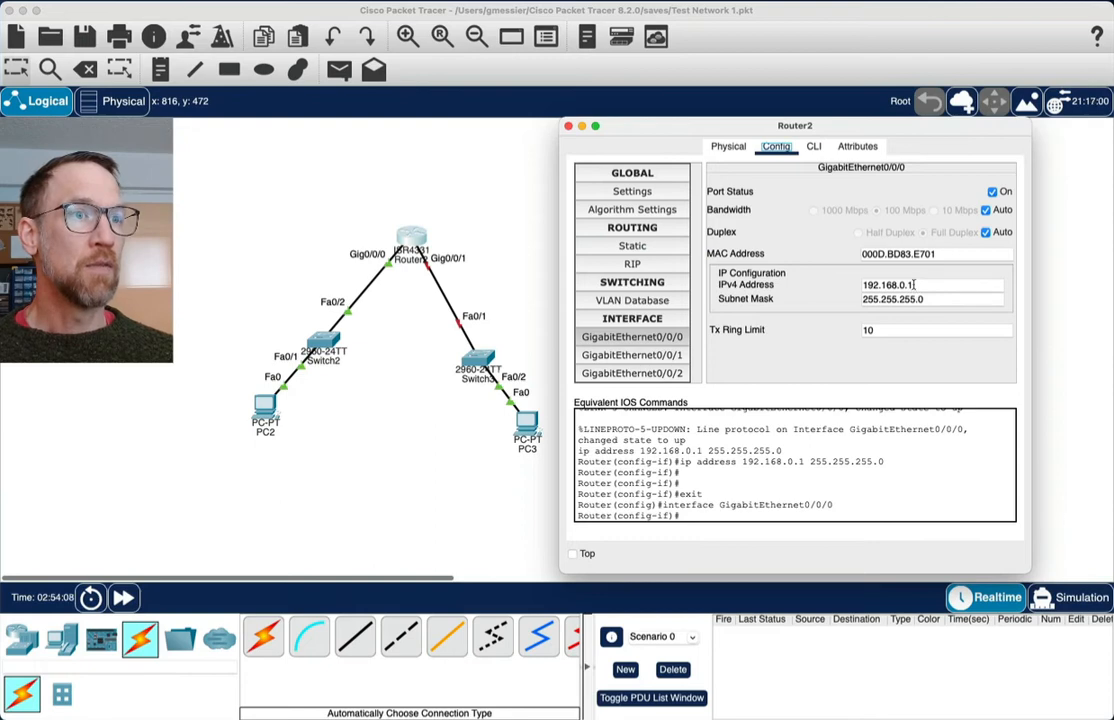
{"action": "scroll", "coordinate": [712, 452], "scroll_direction": "up", "scroll_amount": 1}
{"action": "scroll", "coordinate": [712, 452], "scroll_direction": "up", "scroll_amount": 1}
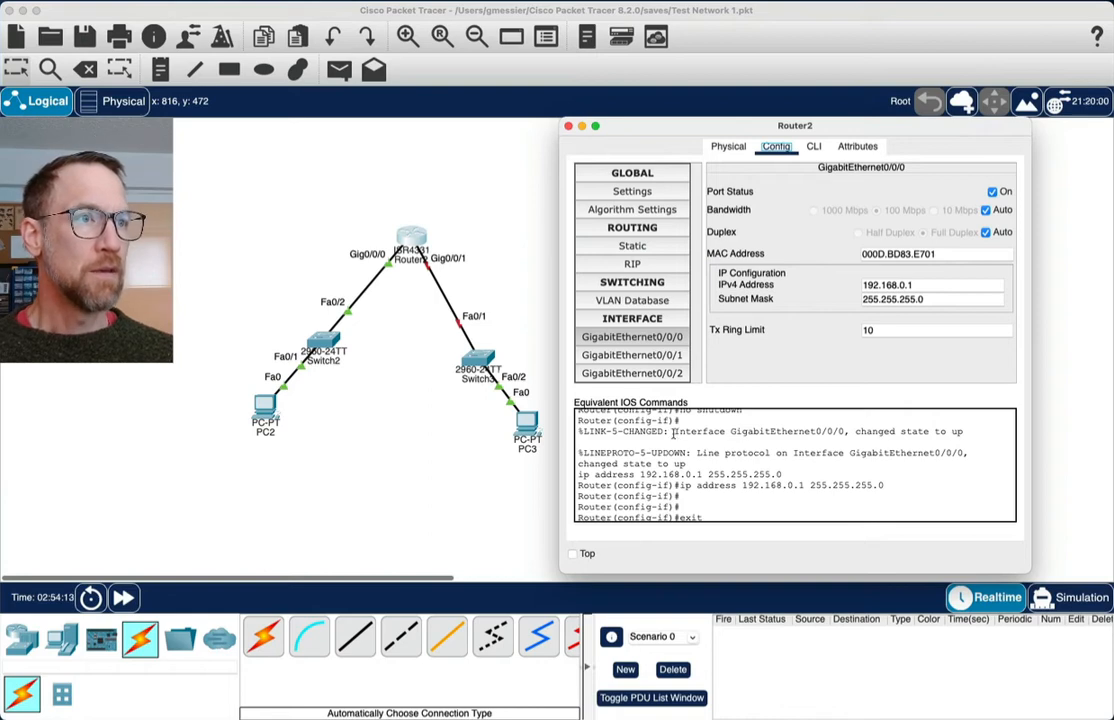
{"action": "scroll", "coordinate": [674, 434], "scroll_direction": "up", "scroll_amount": 1}
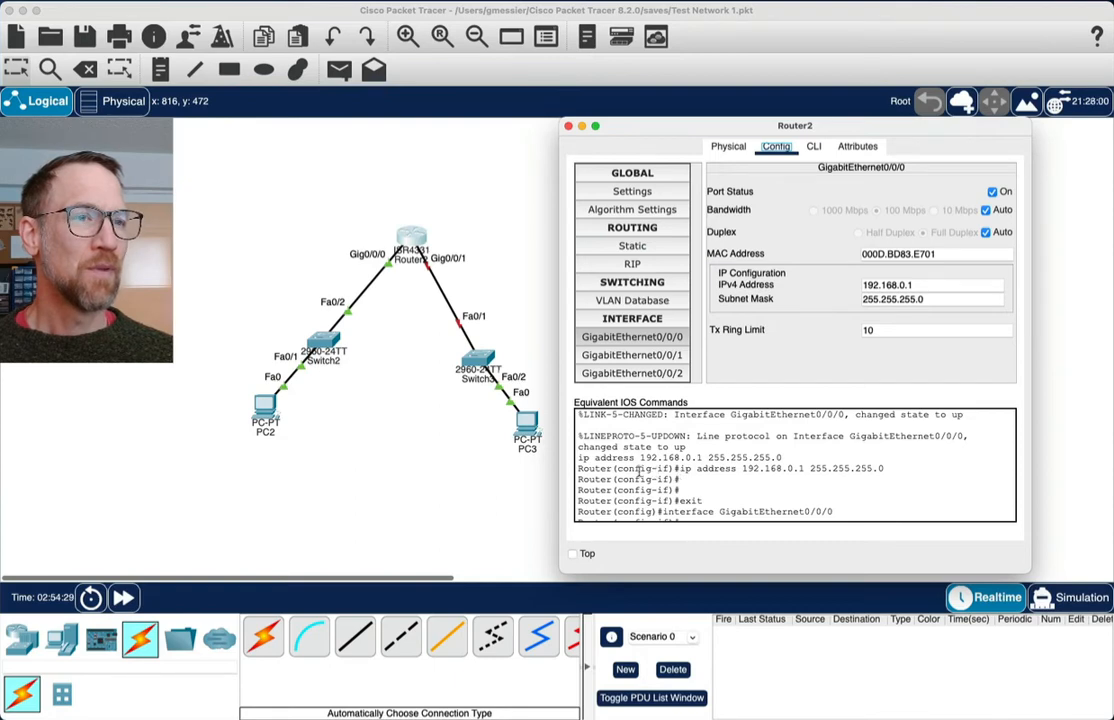
{"action": "left_click_drag", "start_coordinate": [680, 468], "coordinate": [888, 467]}
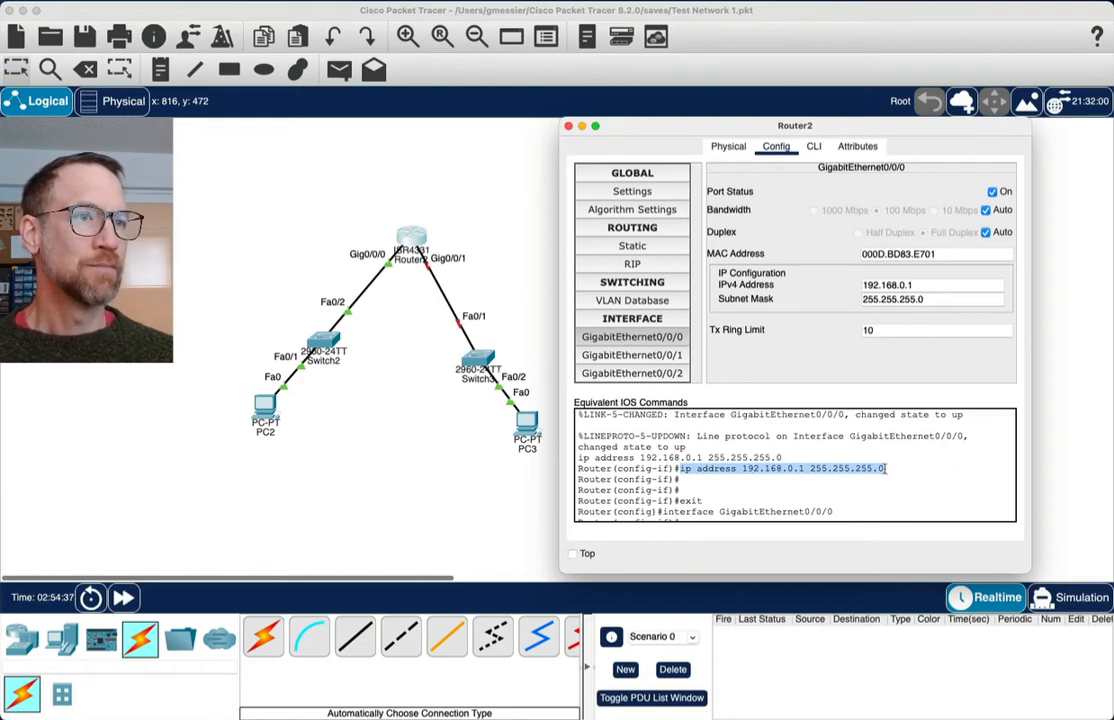
{"action": "scroll", "coordinate": [656, 508], "scroll_direction": "down", "scroll_amount": 1}
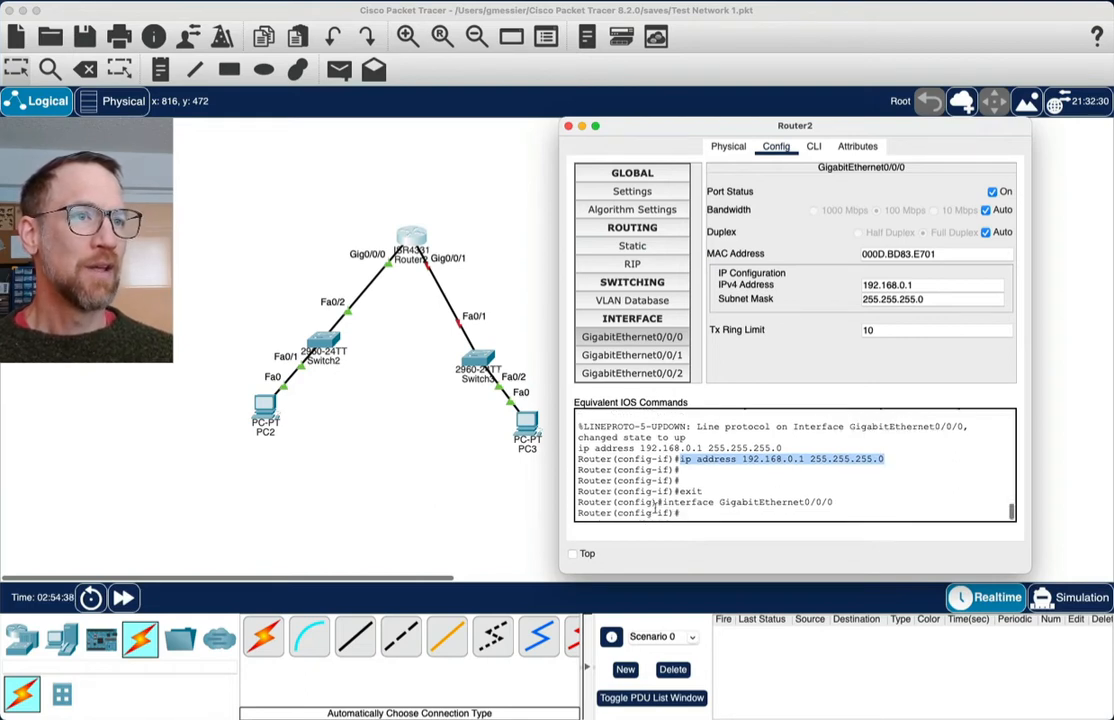
{"action": "double_click", "coordinate": [690, 491]}
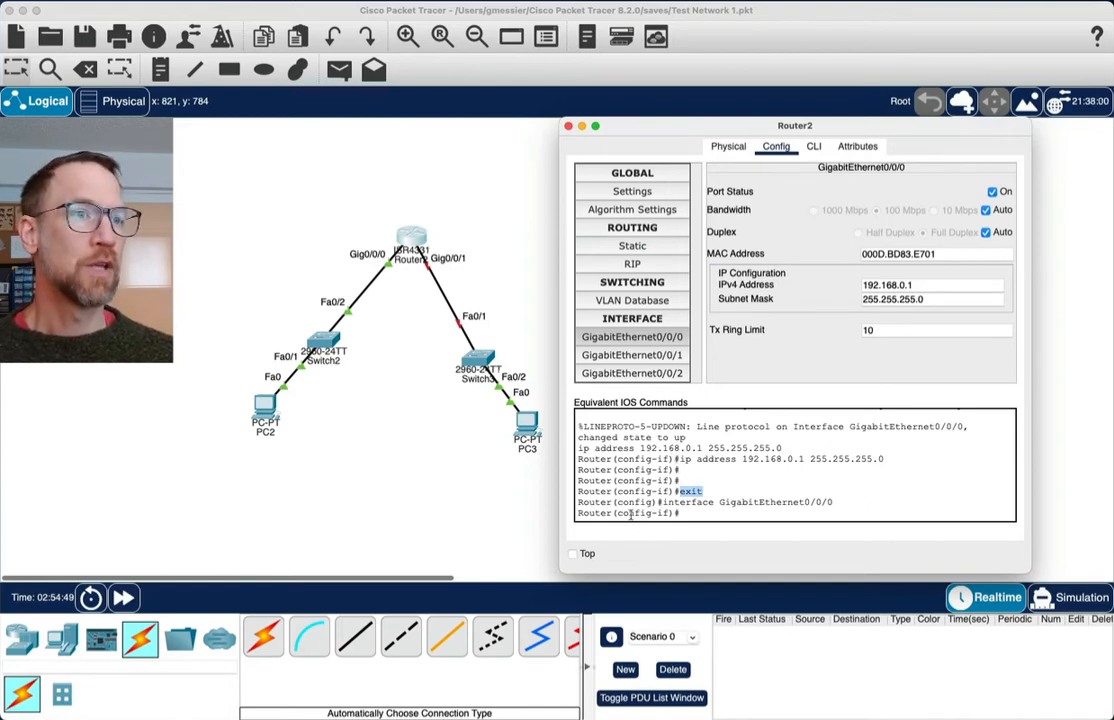
Give Router2's GigabitEthernet0/0/1 interface the IPv4 address 192.168.1.1 with subnet mask 255.255.255.0, and check the equivalent IOS commands
{"action": "left_click", "coordinate": [648, 358]}
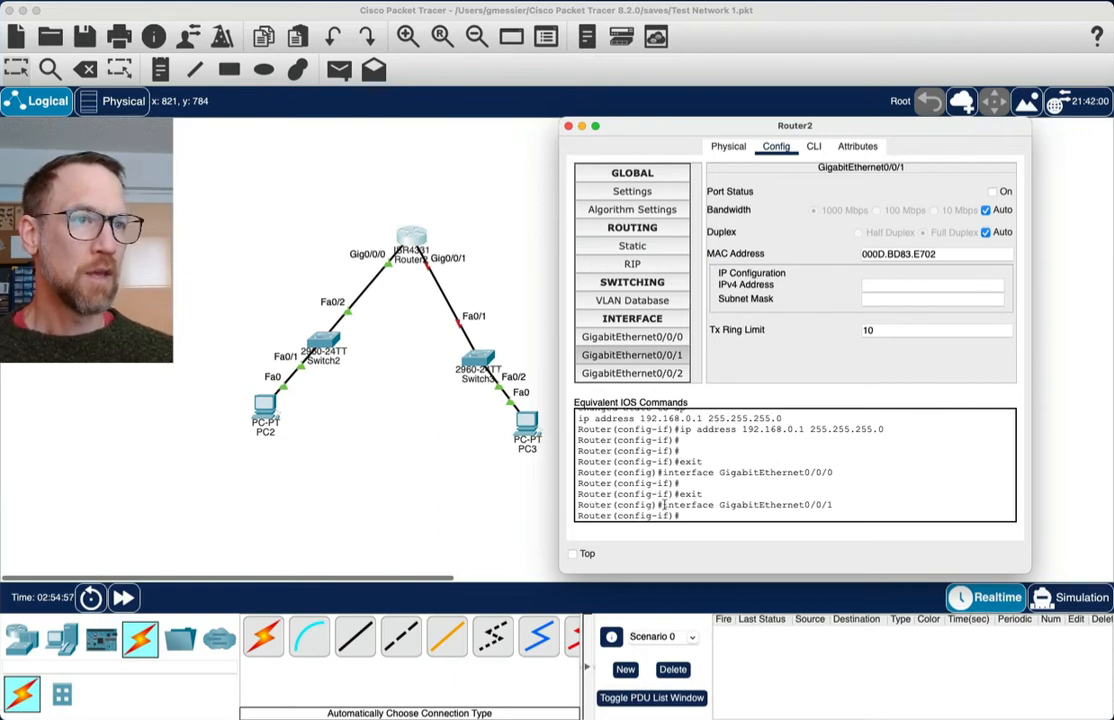
{"action": "left_click_drag", "start_coordinate": [662, 506], "coordinate": [846, 501]}
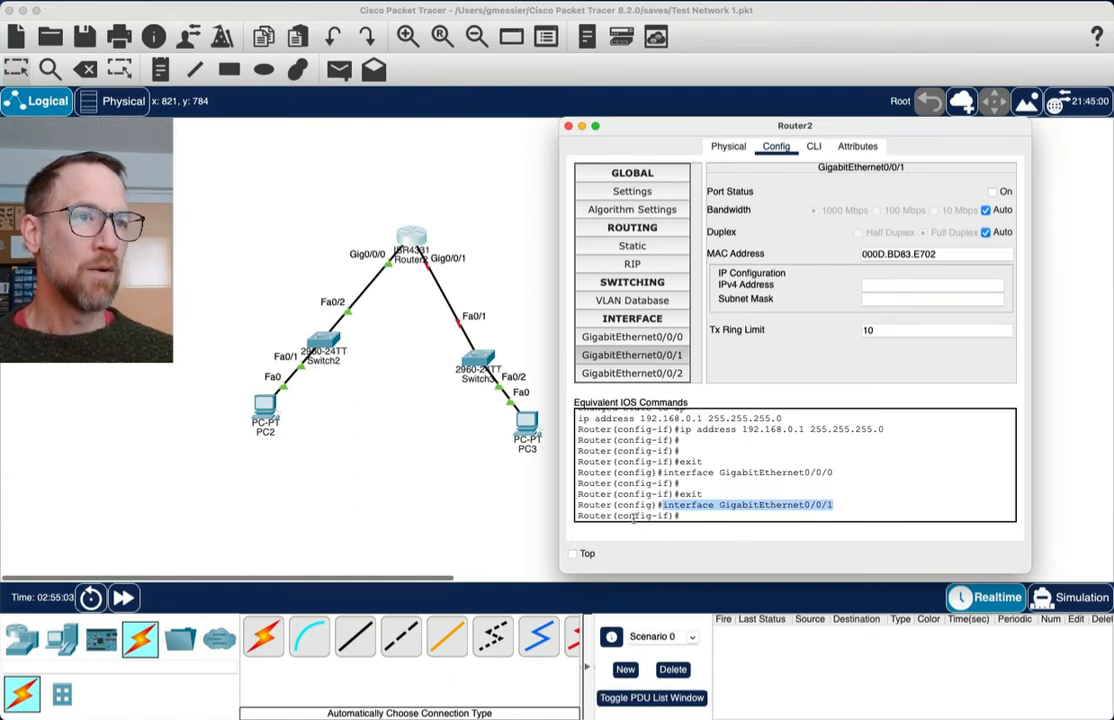
{"action": "left_click_drag", "start_coordinate": [617, 516], "coordinate": [671, 516]}
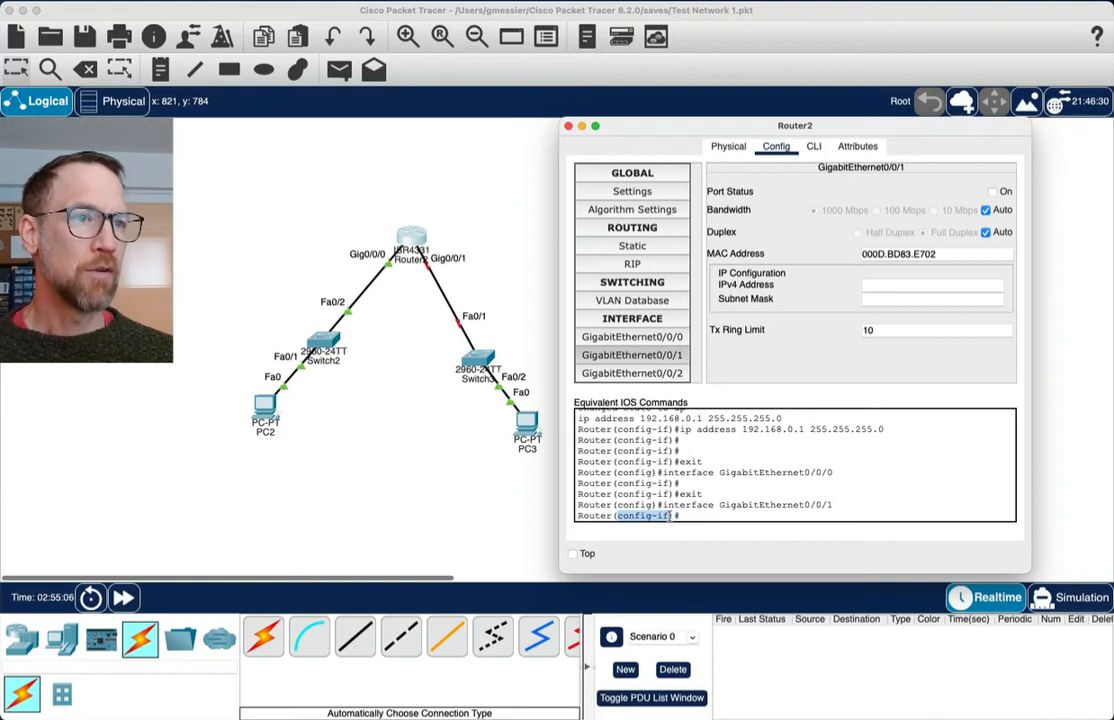
{"action": "left_click", "coordinate": [870, 286]}
{"action": "type", "text": "192."}
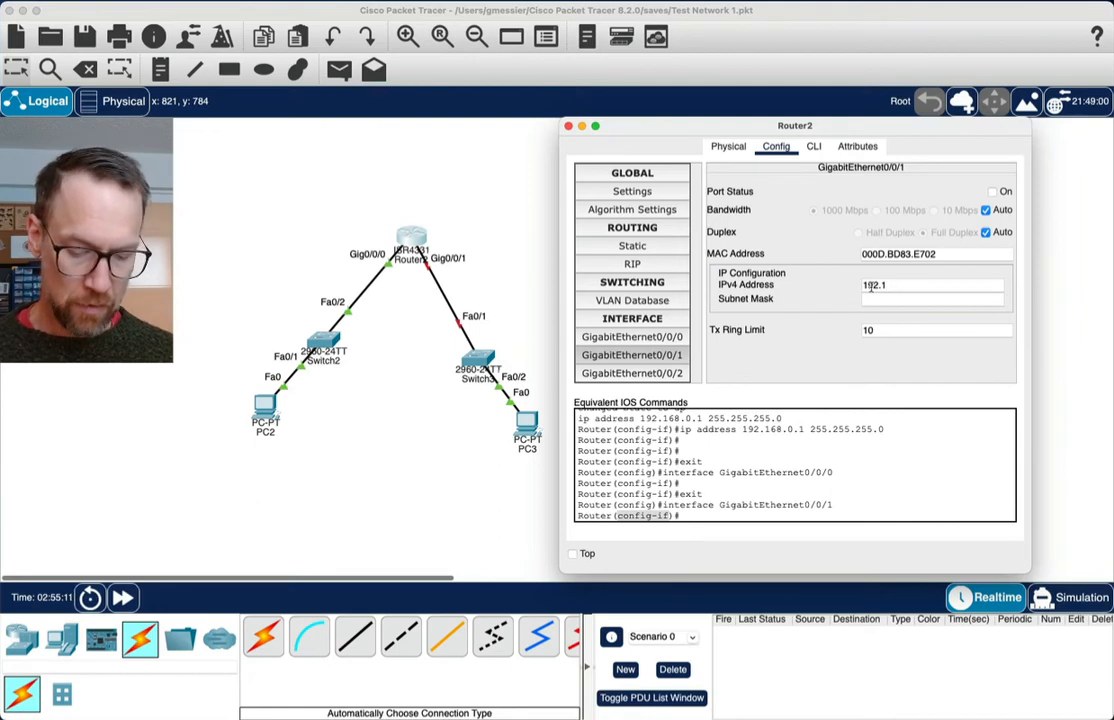
{"action": "type", "text": "168.1.1"}
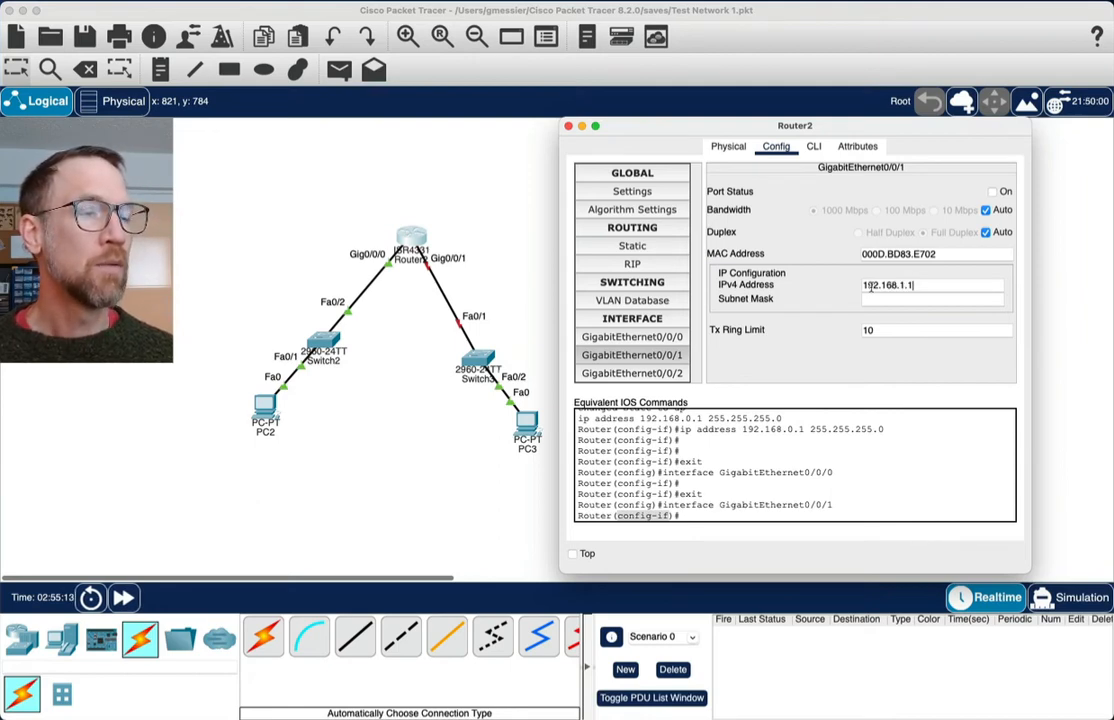
{"action": "key", "text": "Tab"}
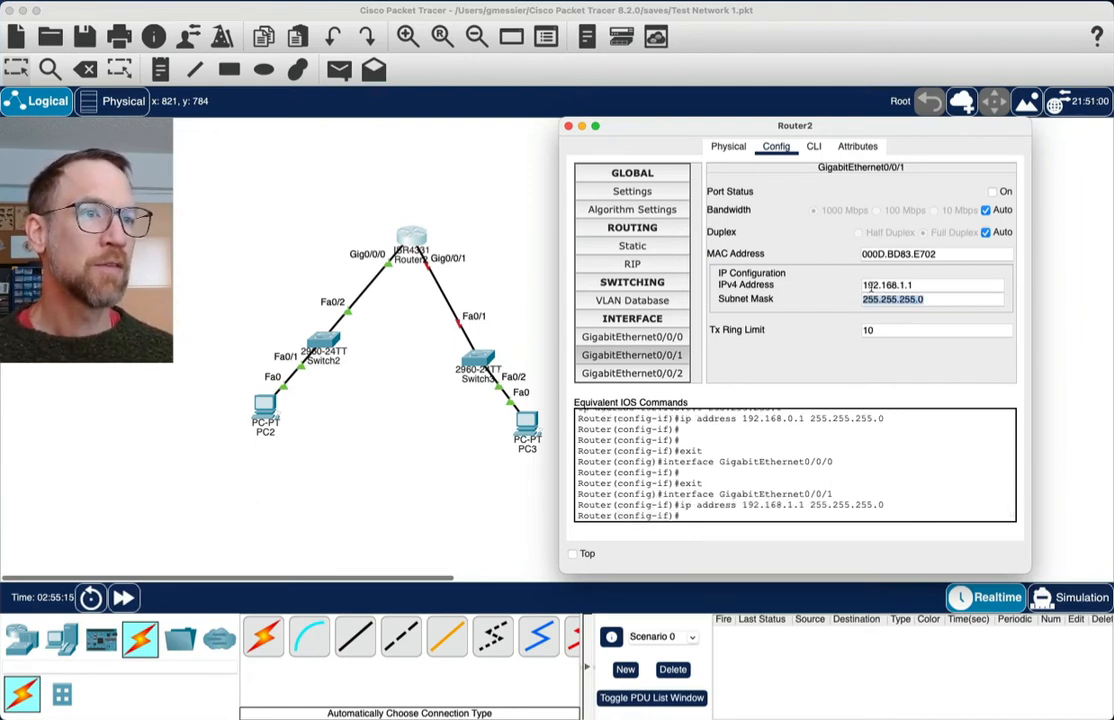
{"action": "left_click_drag", "start_coordinate": [684, 507], "coordinate": [884, 505]}
{"action": "left_click", "coordinate": [711, 500]}
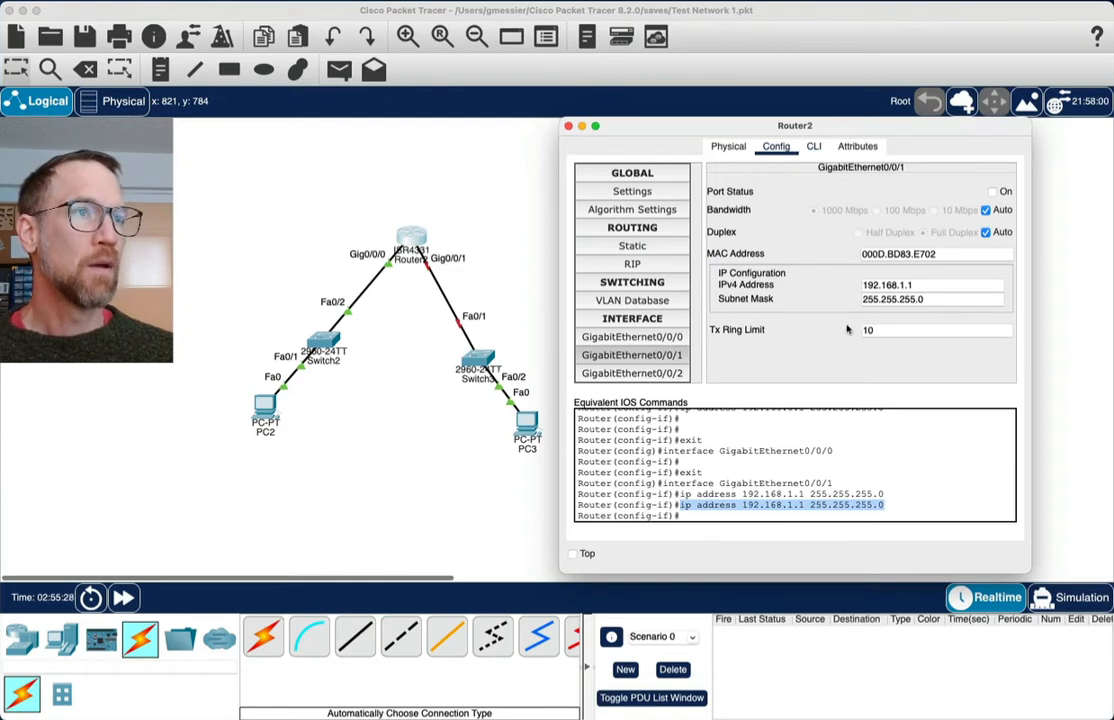
Turn on Router2's GigabitEthernet0/0/1 port and review the matching interface and no shutdown commands in the IOS command line
{"action": "left_click", "coordinate": [813, 146]}
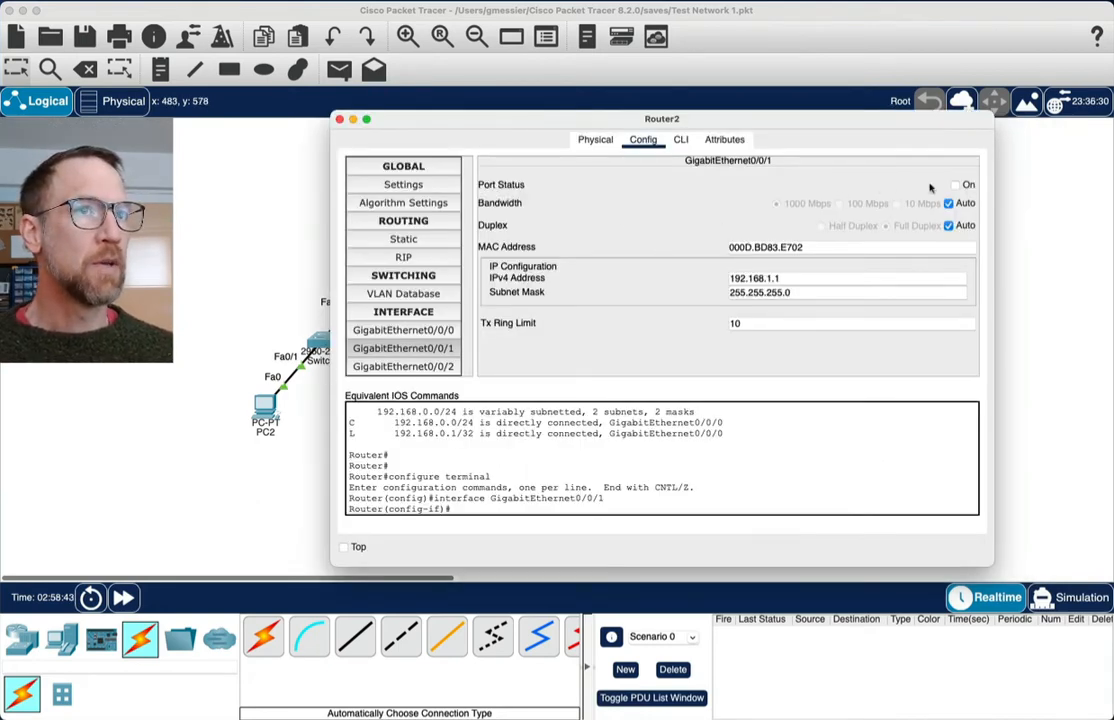
{"action": "left_click", "coordinate": [955, 186]}
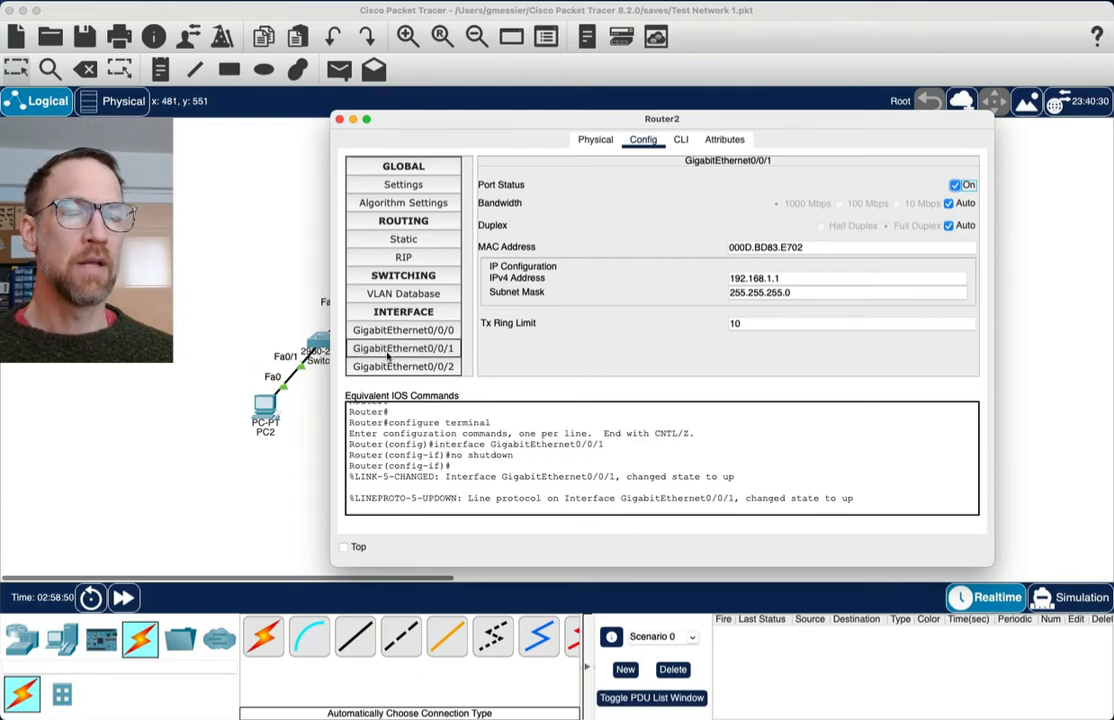
{"action": "left_click", "coordinate": [682, 141]}
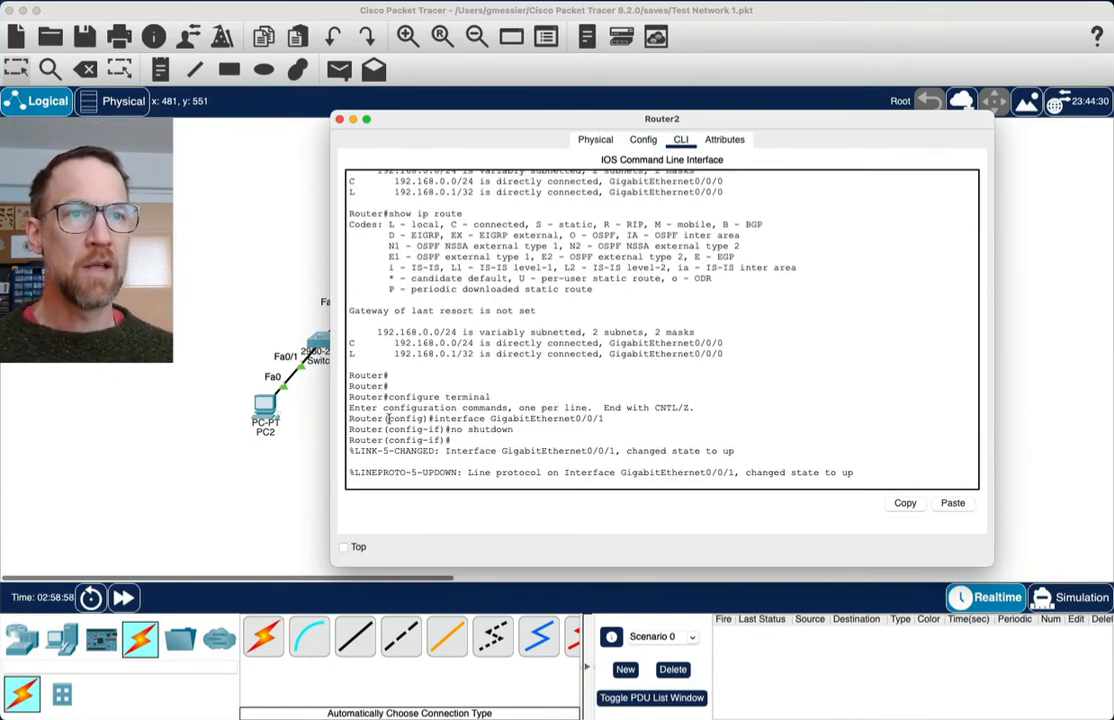
{"action": "left_click_drag", "start_coordinate": [387, 419], "coordinate": [441, 429]}
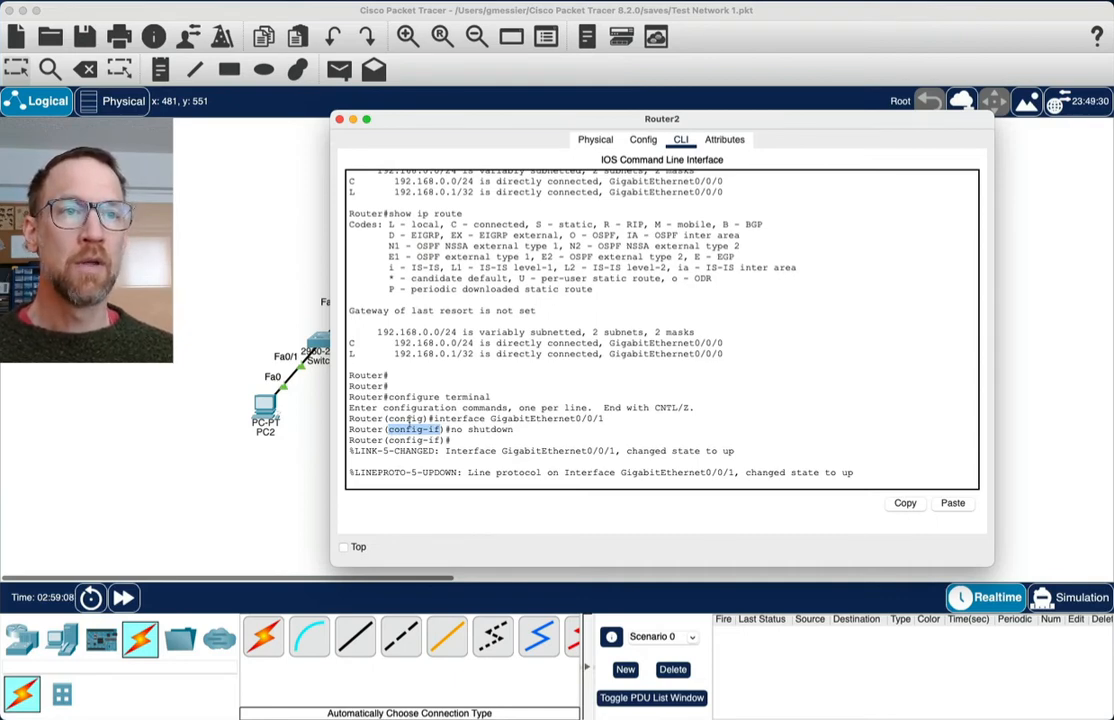
Leave interface and global configuration modes on Router2 with two exit commands, returning to the privileged Router# prompt
{"action": "left_click_drag", "start_coordinate": [388, 418], "coordinate": [426, 419]}
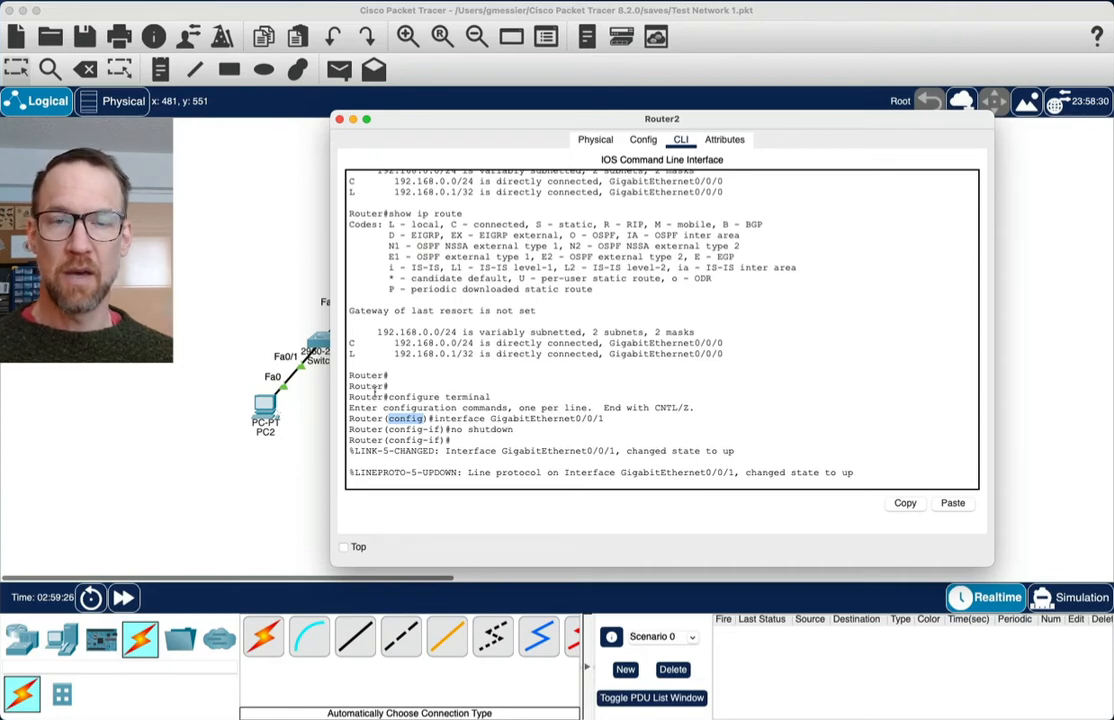
{"action": "key", "text": "Return"}
{"action": "key", "text": "Return"}
{"action": "key", "text": "Return"}
{"action": "key", "text": "Return"}
{"action": "key", "text": "Return"}
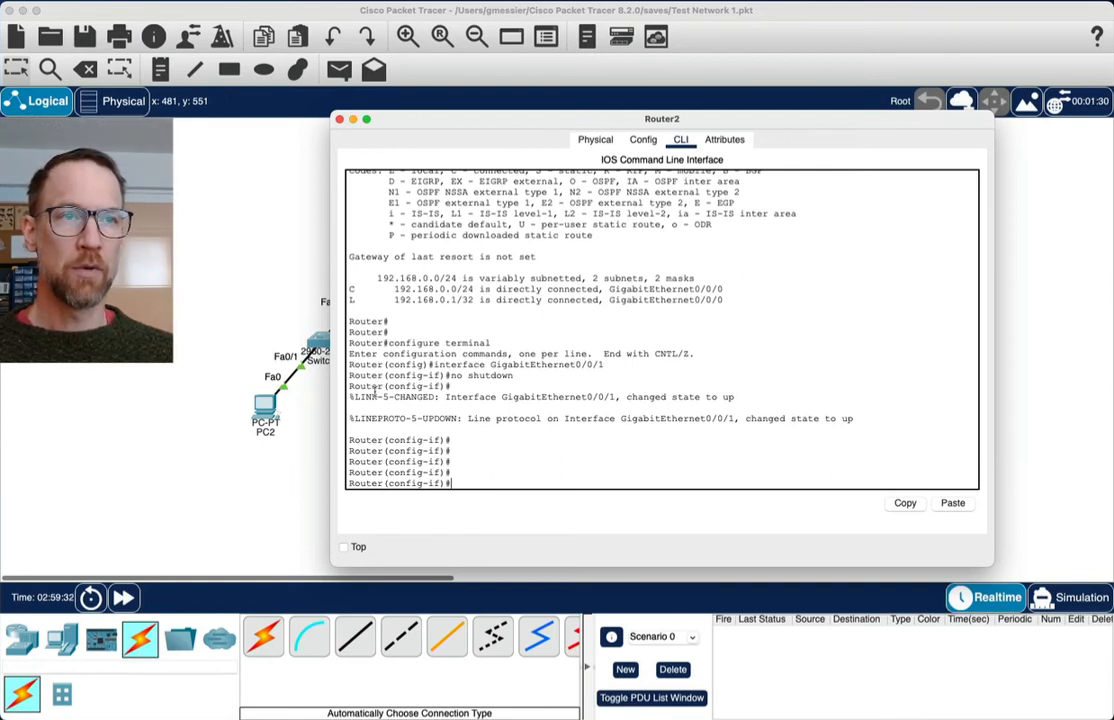
{"action": "type", "text": "exit"}
{"action": "key", "text": "Return"}
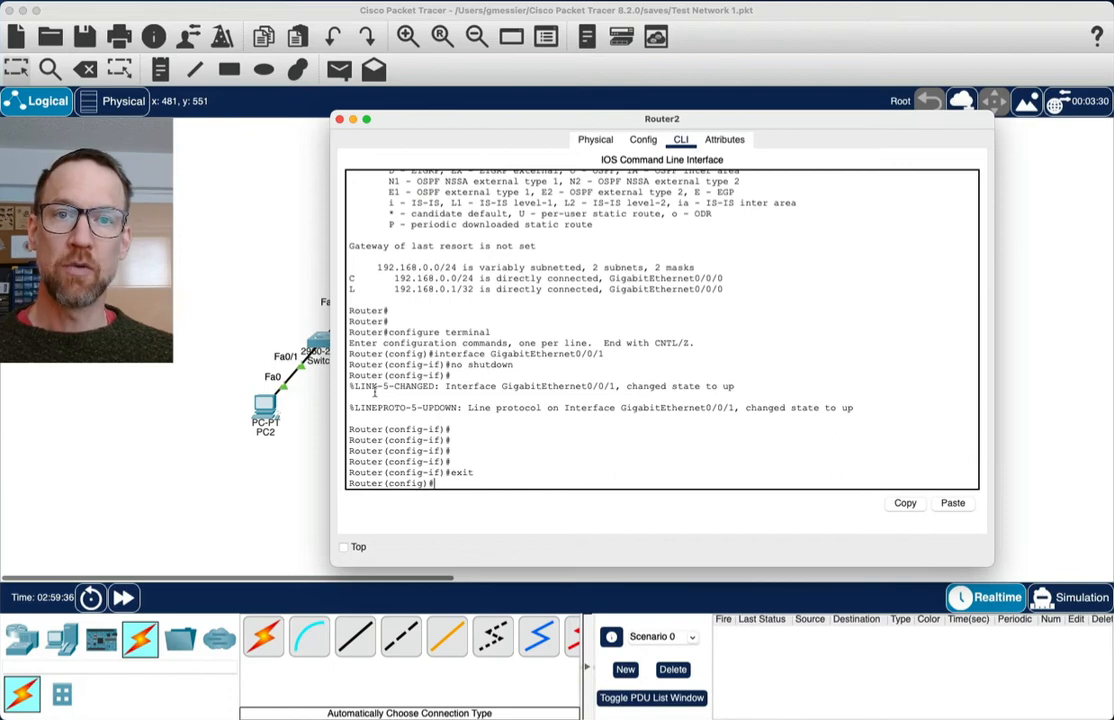
{"action": "type", "text": "e"}
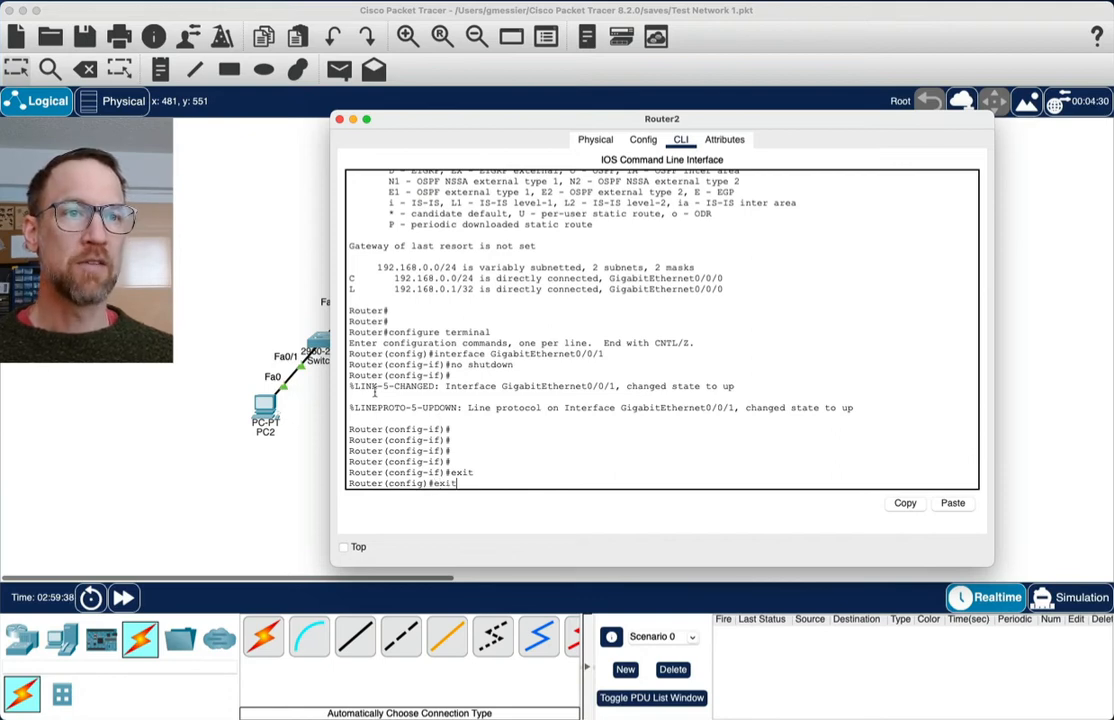
{"action": "type", "text": "xit"}
{"action": "key", "text": "Return"}
{"action": "key", "text": "Return"}
{"action": "key", "text": "Return"}
{"action": "key", "text": "Return"}
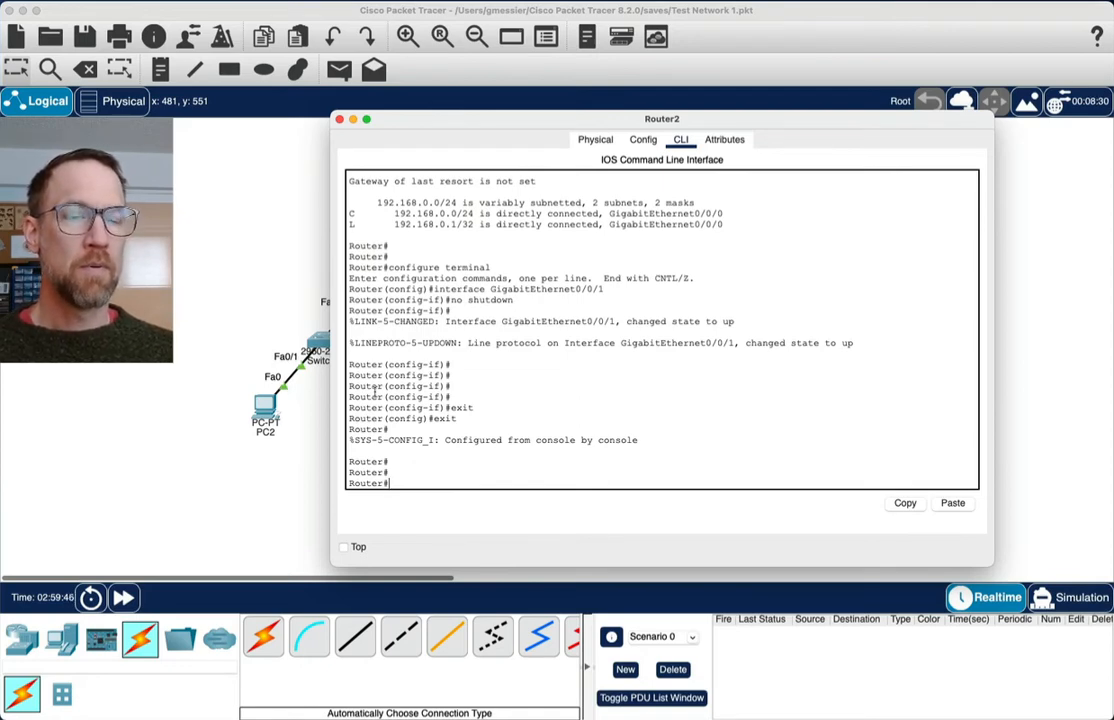
Run show ip route on Router2 and compare the C and L codes of the routes with the codes legend
{"action": "type", "text": "show ip route"}
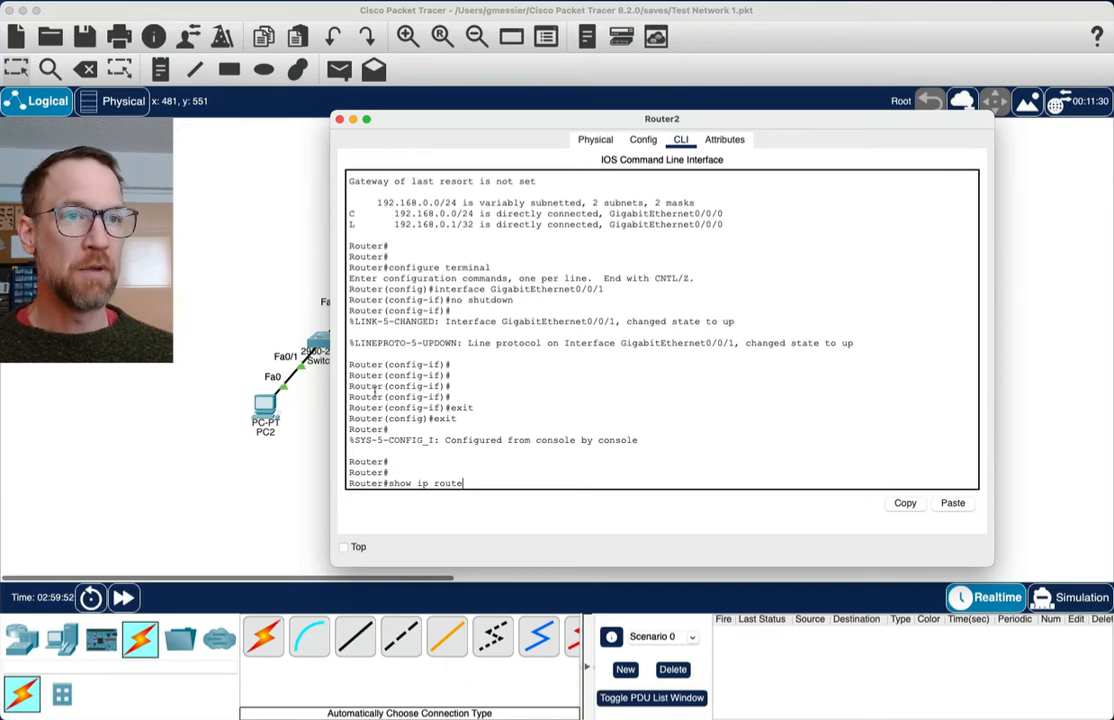
{"action": "key", "text": "Return"}
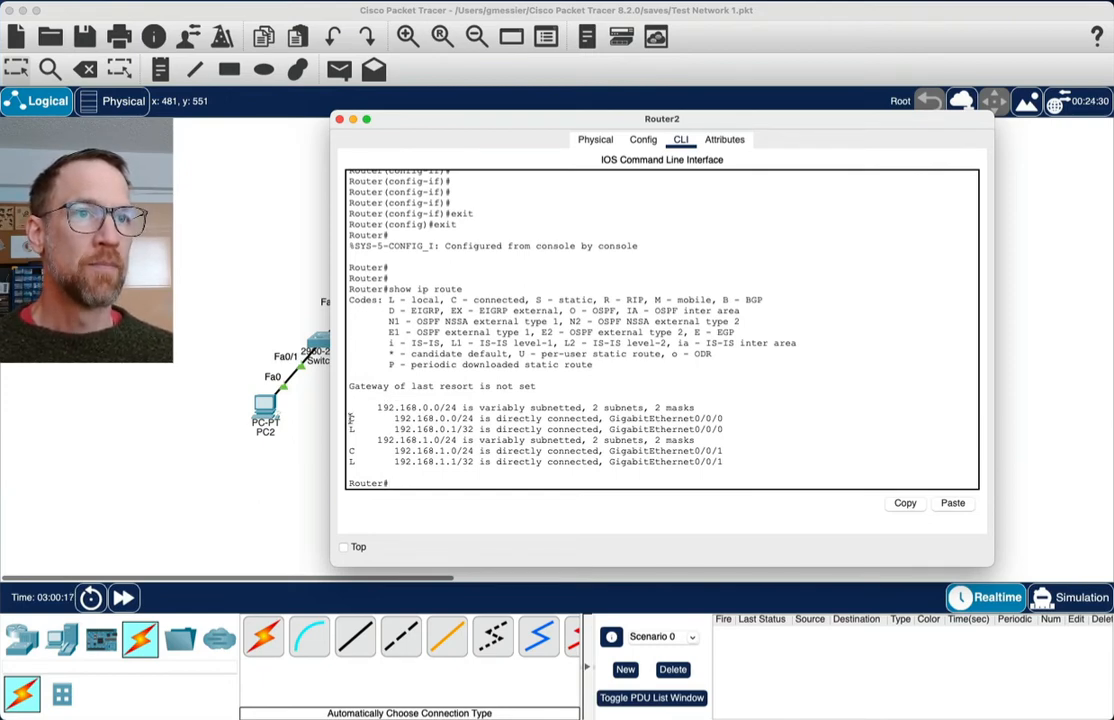
{"action": "double_click", "coordinate": [351, 418]}
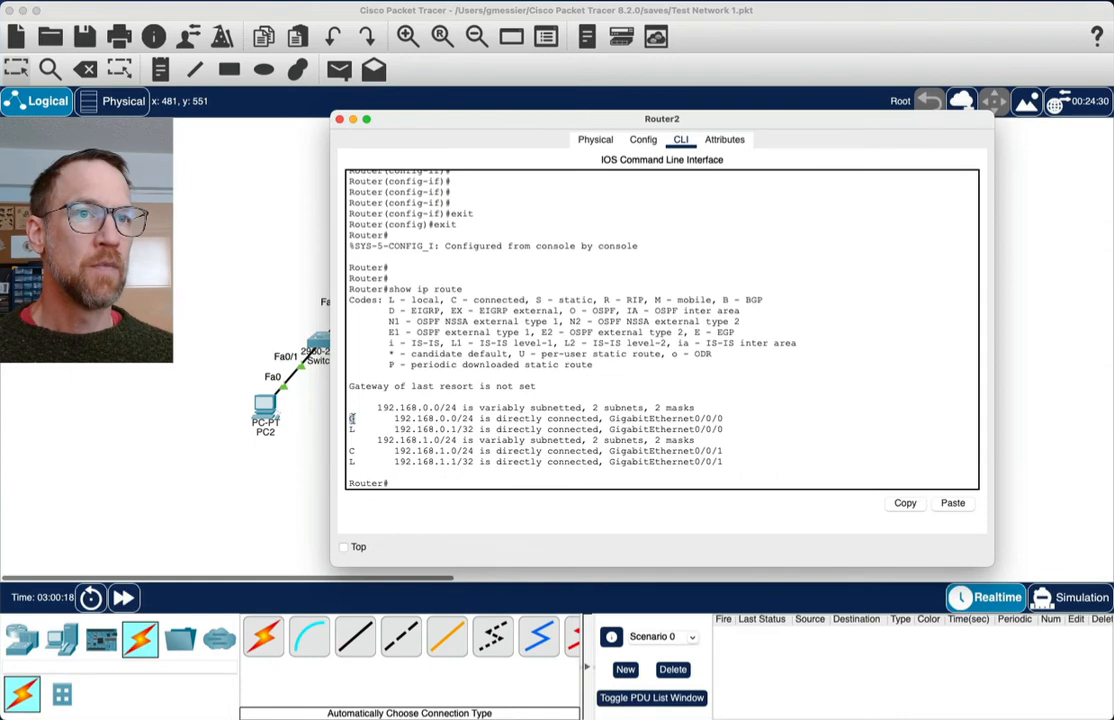
{"action": "double_click", "coordinate": [453, 299]}
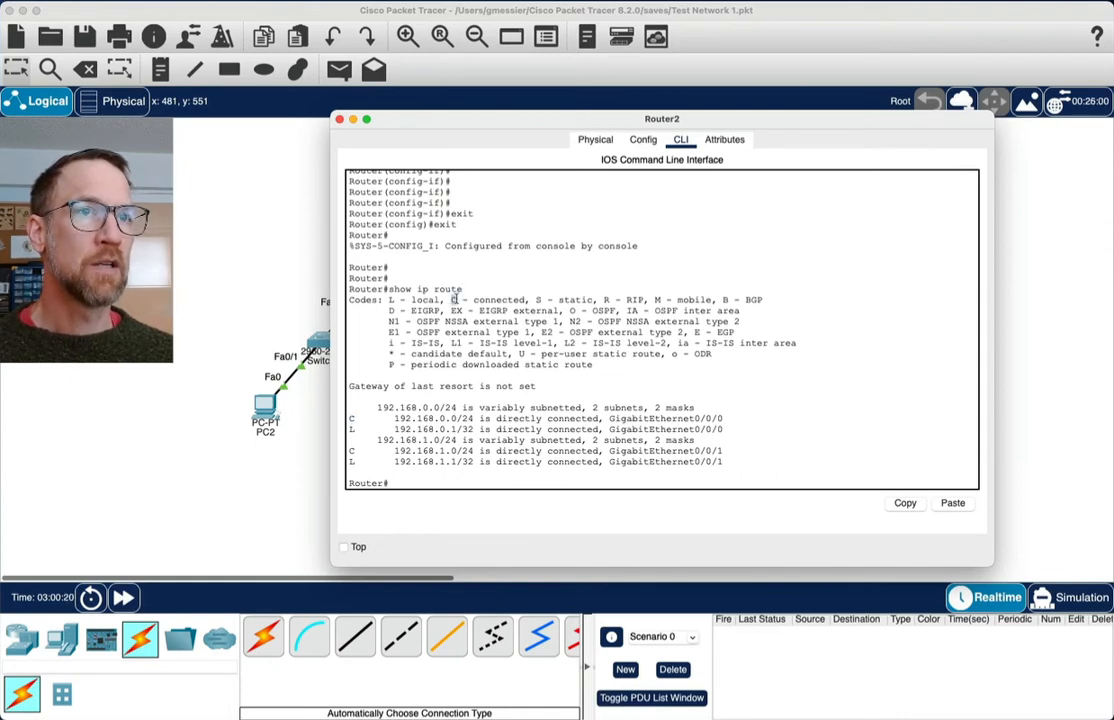
{"action": "double_click", "coordinate": [392, 299]}
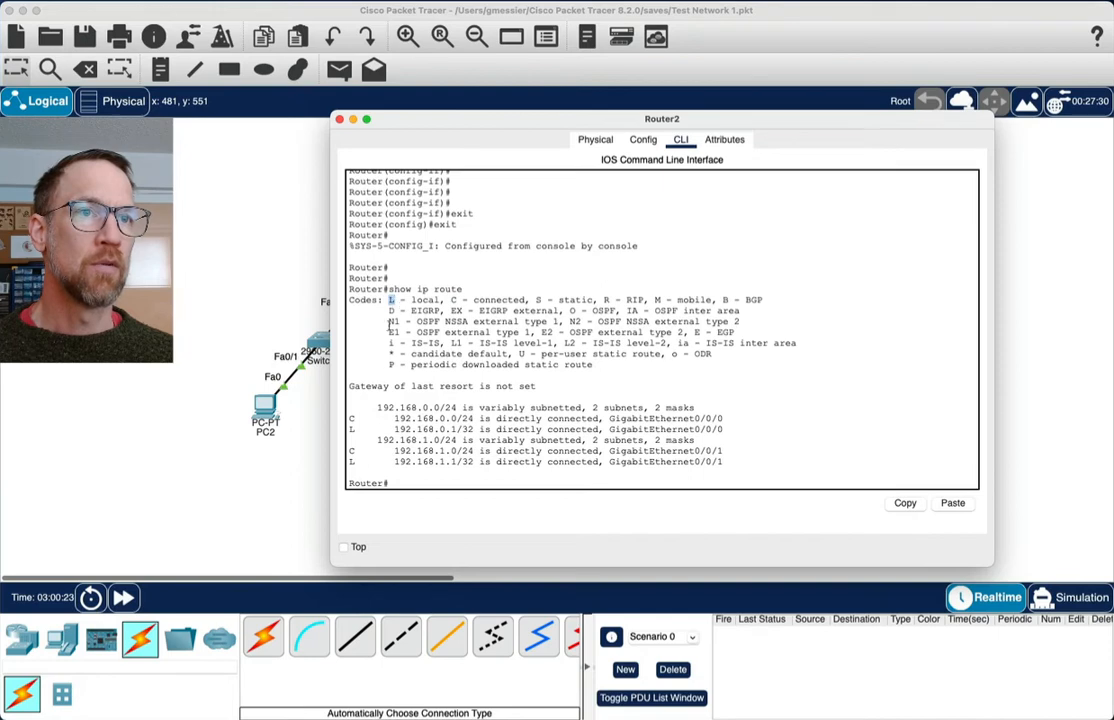
{"action": "left_click", "coordinate": [378, 429]}
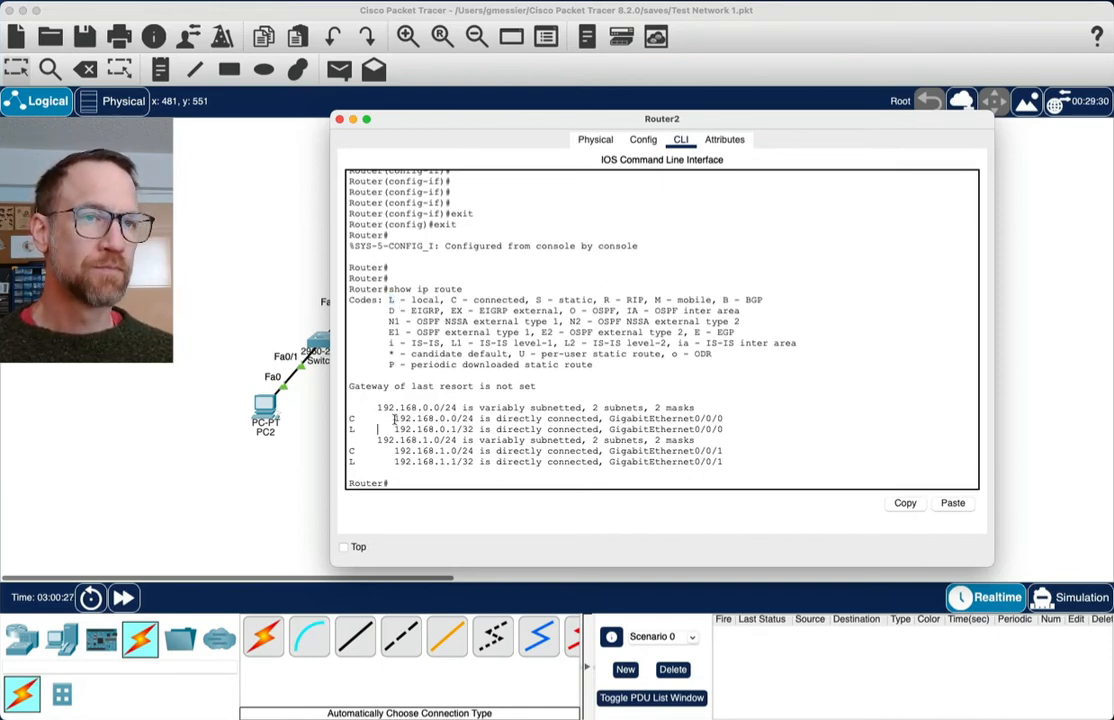
Examine the 192.168.0.0/24 connected and 192.168.0.1/32 local entries in the routing table, including the interface number they use
{"action": "left_click_drag", "start_coordinate": [393, 418], "coordinate": [471, 418]}
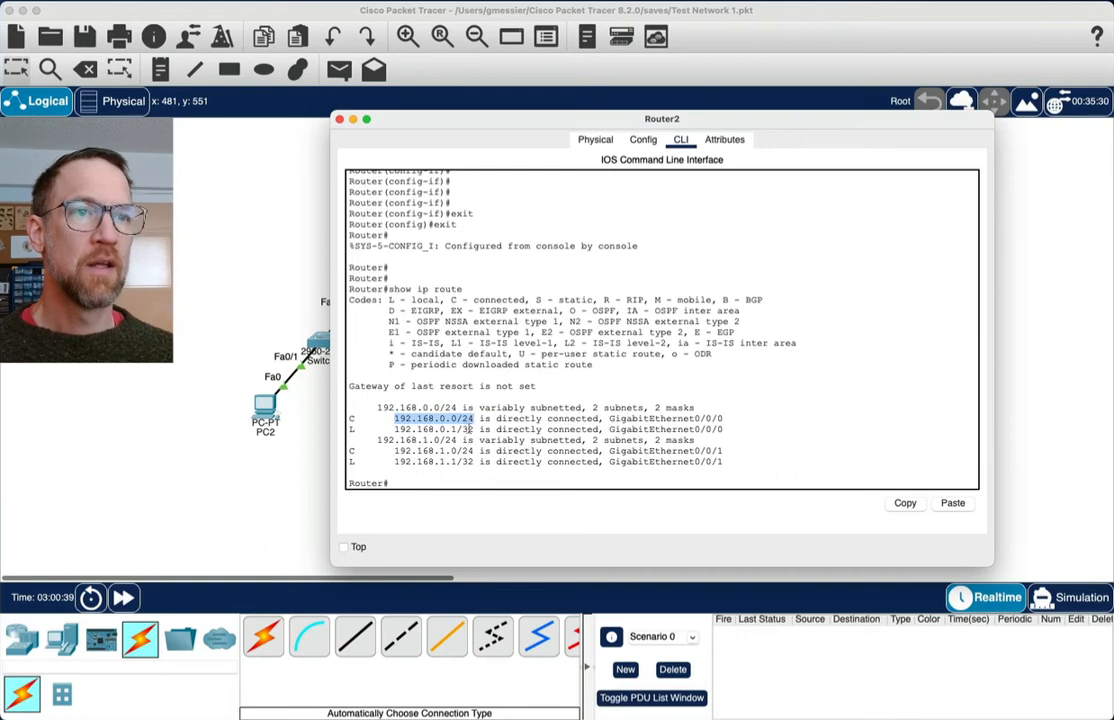
{"action": "left_click", "coordinate": [395, 431]}
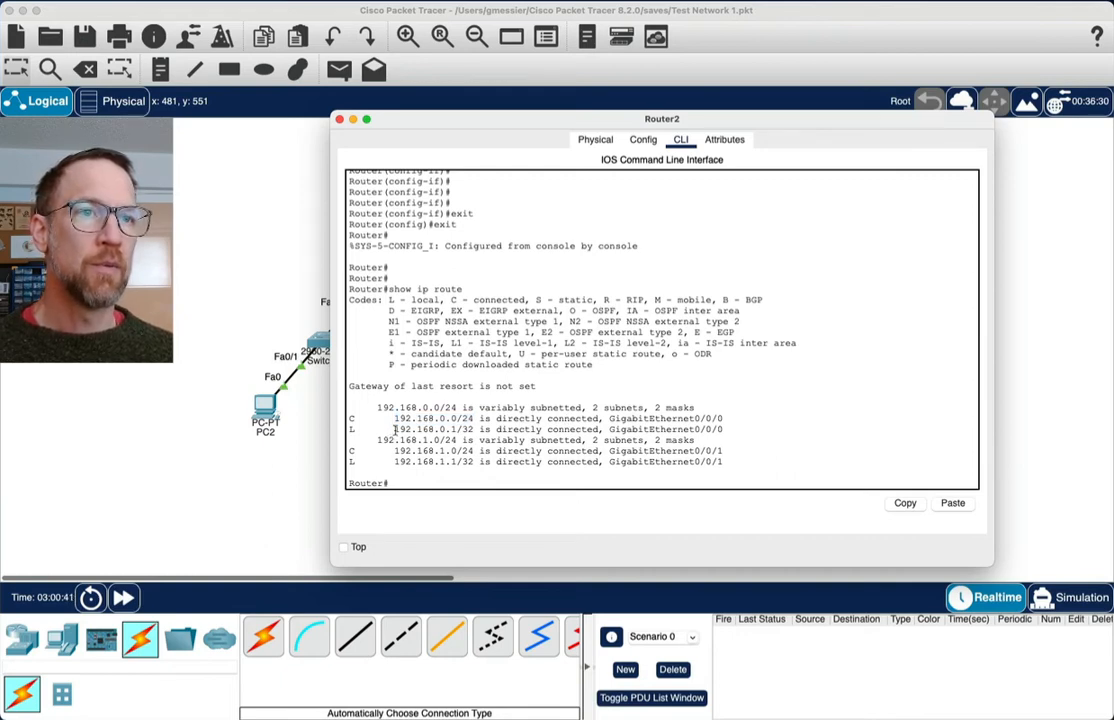
{"action": "left_click_drag", "start_coordinate": [395, 431], "coordinate": [477, 429]}
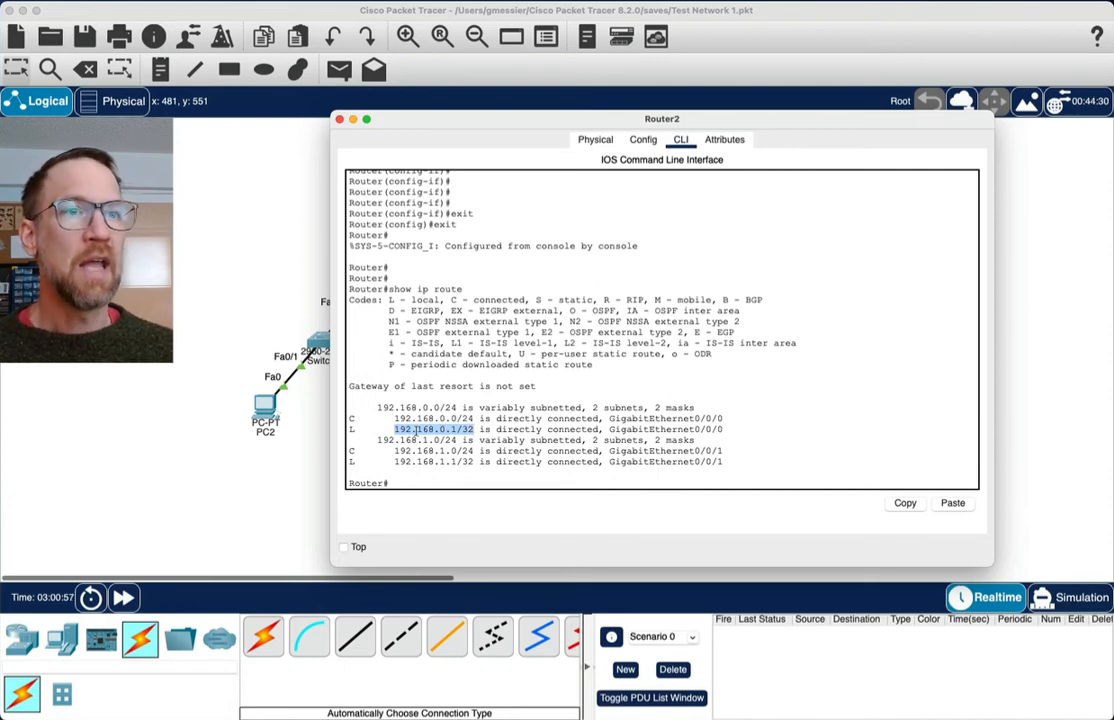
{"action": "left_click", "coordinate": [533, 429]}
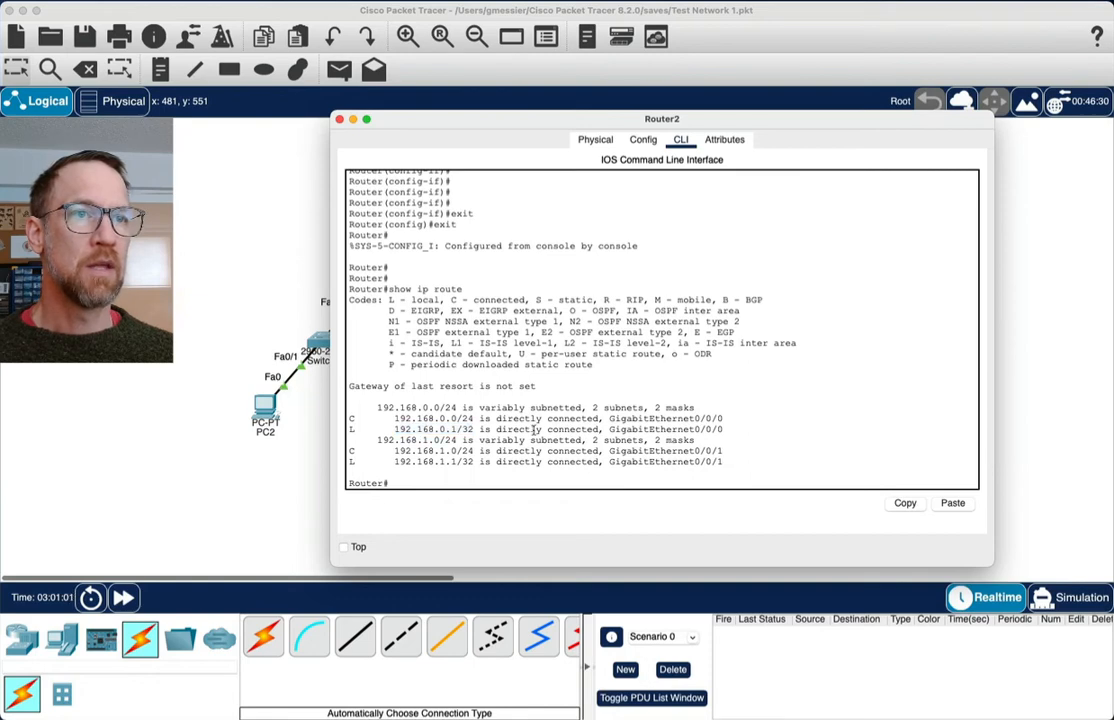
{"action": "left_click_drag", "start_coordinate": [723, 430], "coordinate": [351, 411]}
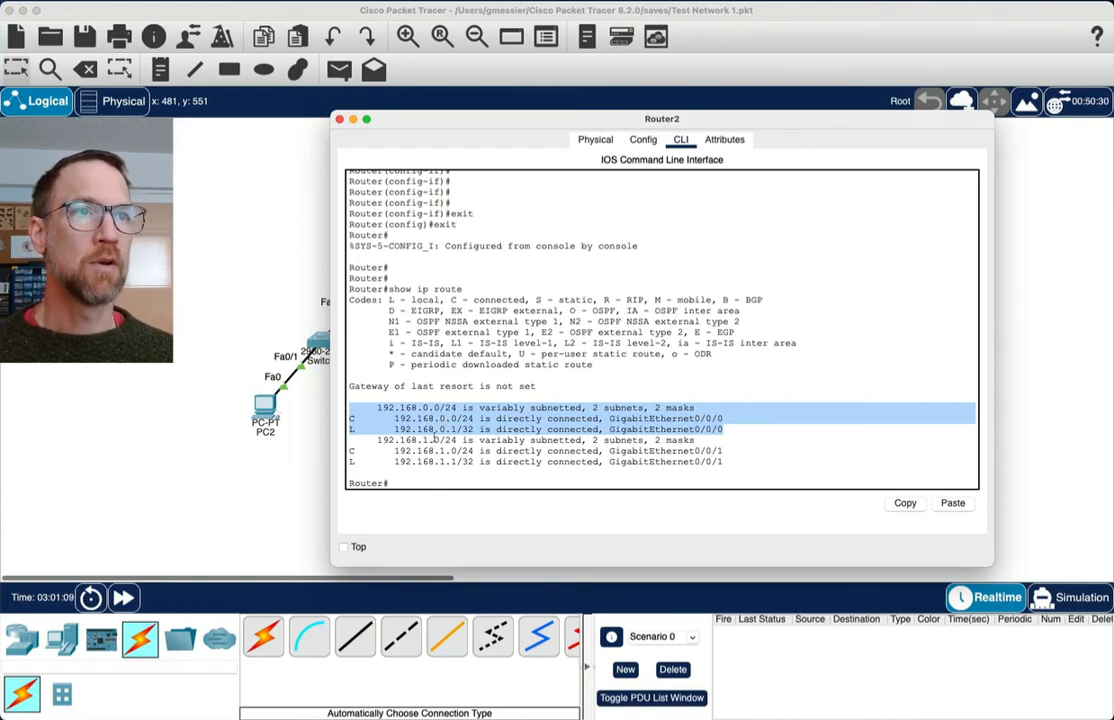
{"action": "left_click", "coordinate": [380, 407]}
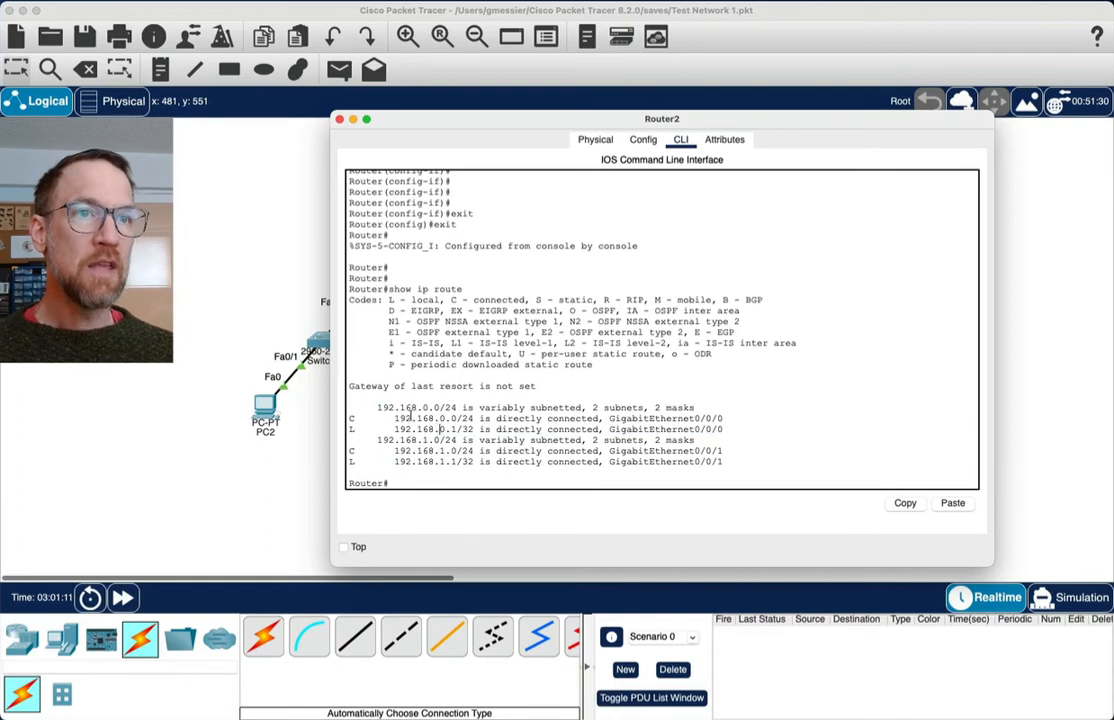
{"action": "left_click_drag", "start_coordinate": [380, 407], "coordinate": [463, 404]}
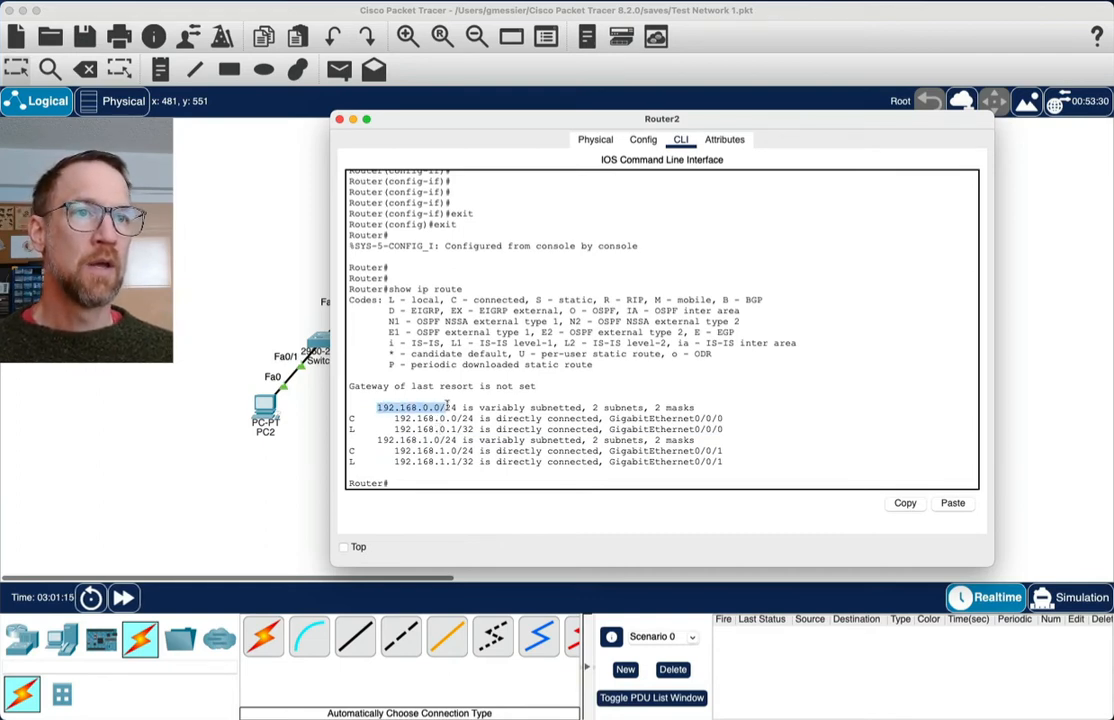
{"action": "left_click", "coordinate": [700, 418]}
{"action": "left_click_drag", "start_coordinate": [698, 418], "coordinate": [722, 418]}
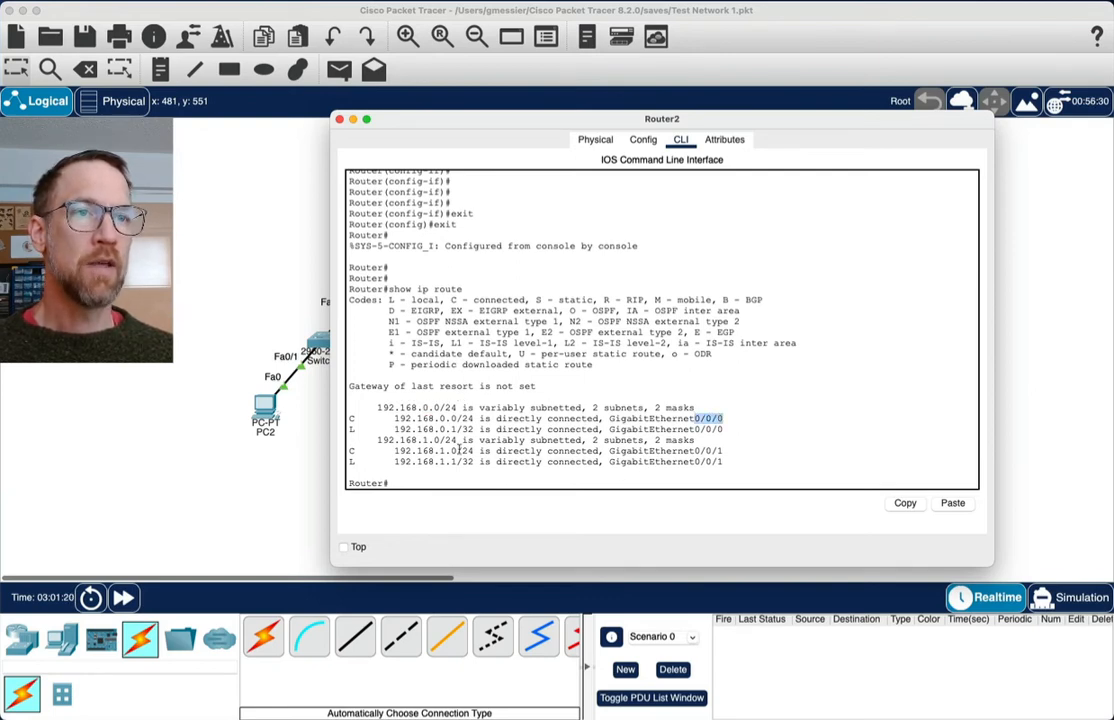
Check the 192.168.1.0/24 routing entry and its GigabitEthernet0/0/1 interface, and close Router2's window
{"action": "left_click_drag", "start_coordinate": [376, 440], "coordinate": [450, 441]}
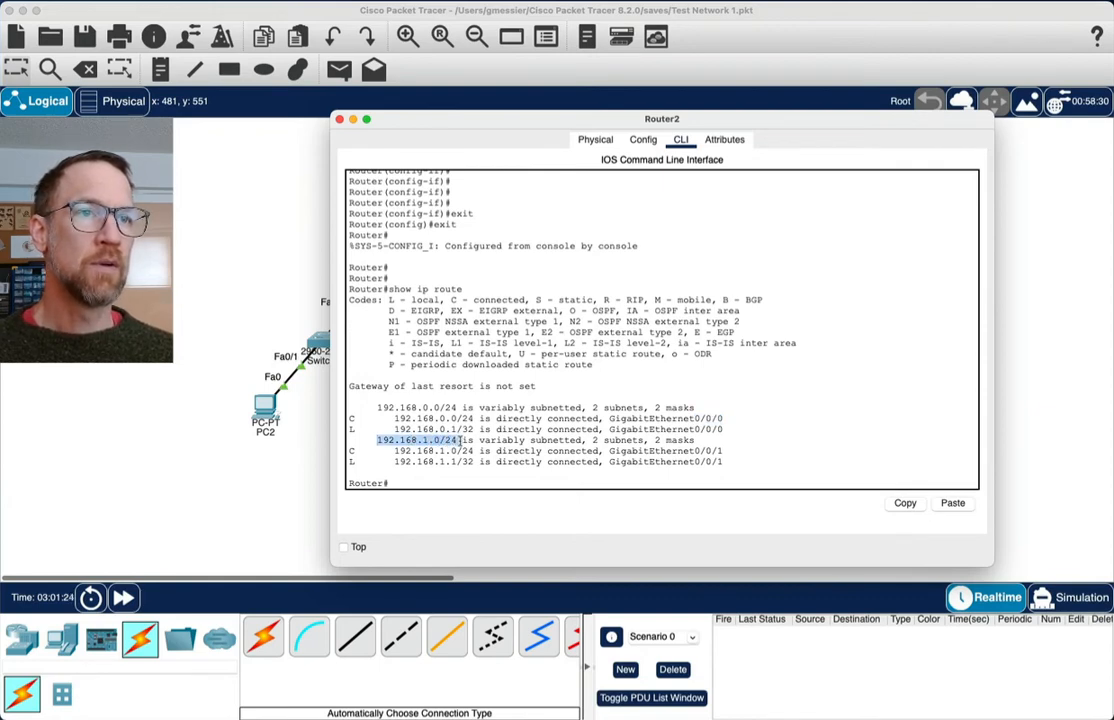
{"action": "left_click", "coordinate": [614, 451]}
{"action": "left_click_drag", "start_coordinate": [614, 451], "coordinate": [724, 451]}
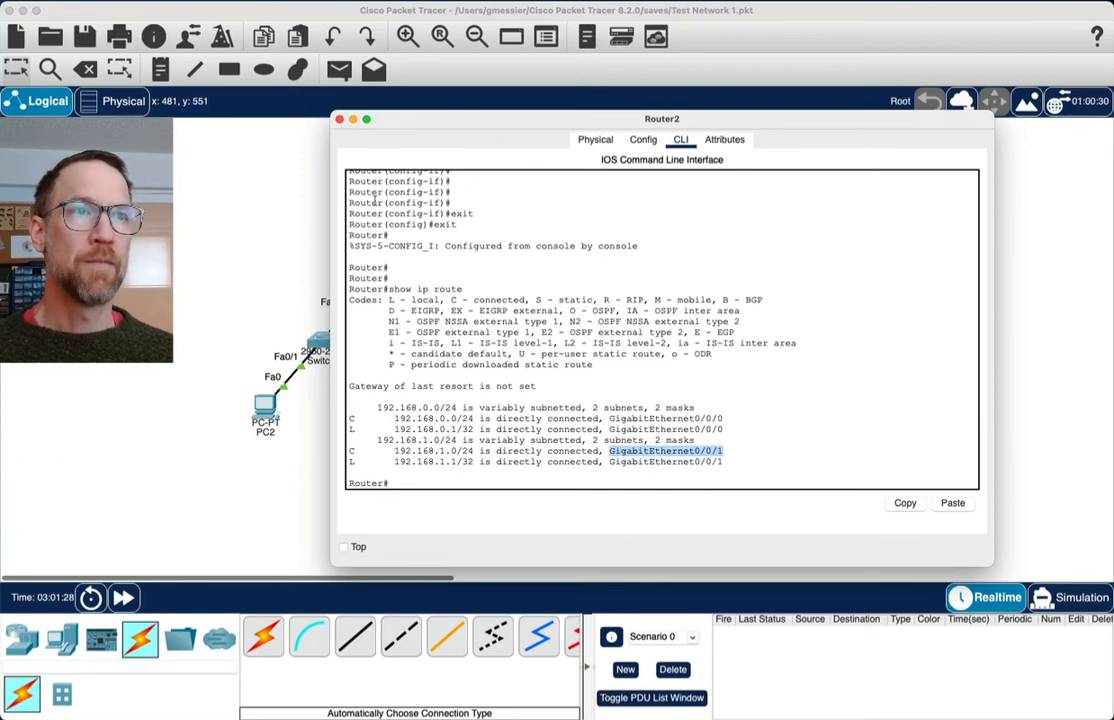
{"action": "left_click", "coordinate": [339, 120]}
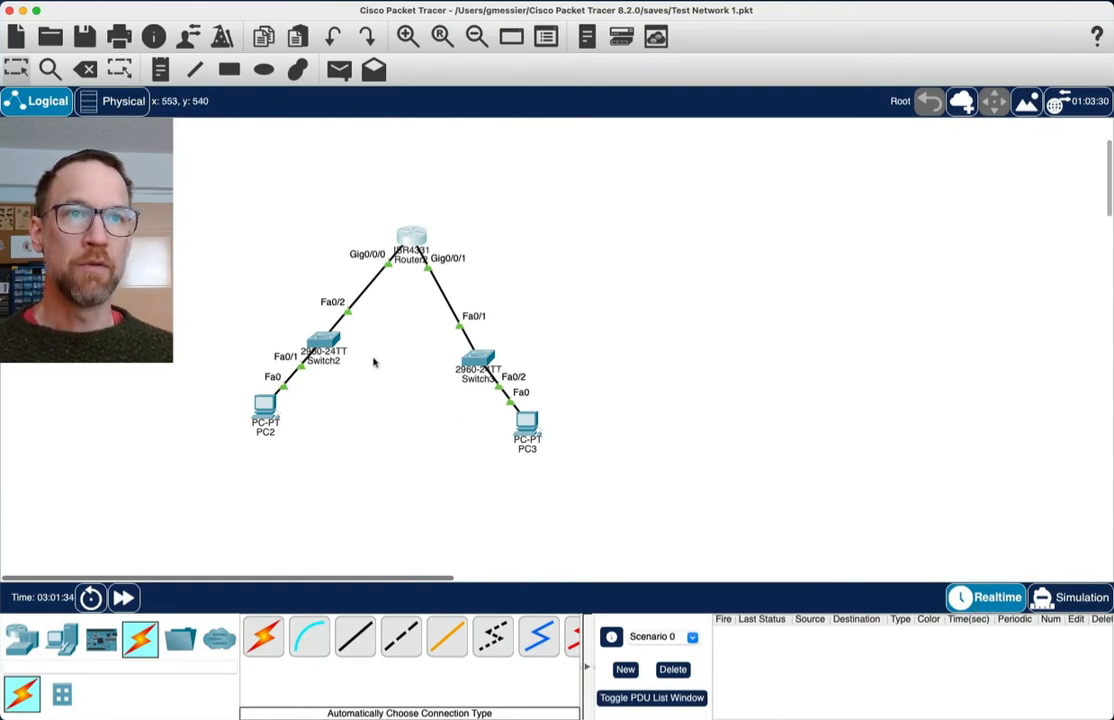
Open the Command Prompt on PC2 and place its window beside the network diagram so both can be seen
{"action": "mouse_move", "coordinate": [307, 347]}
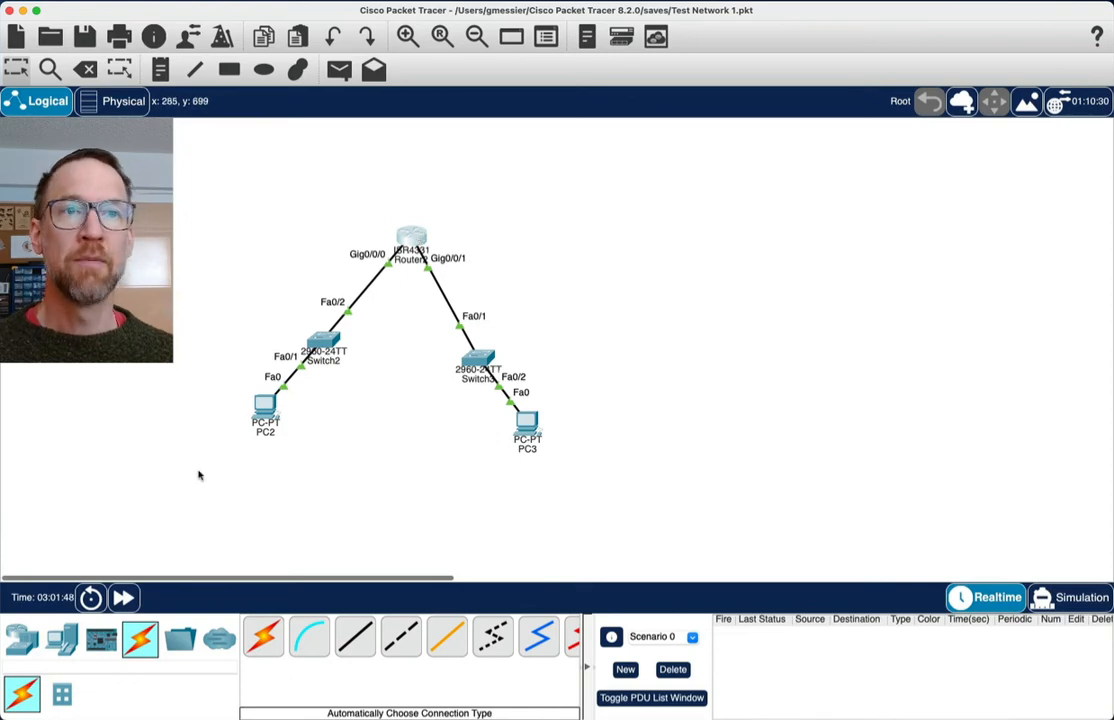
{"action": "left_click", "coordinate": [264, 412]}
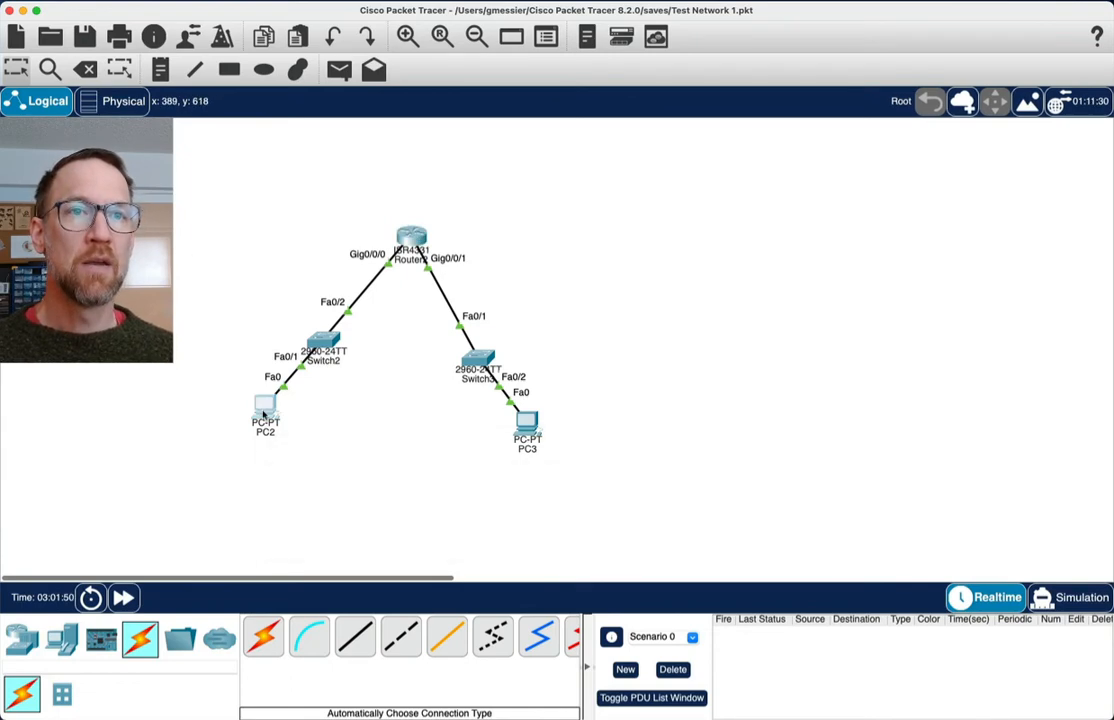
{"action": "left_click_drag", "start_coordinate": [178, 258], "coordinate": [376, 157]}
{"action": "left_click", "coordinate": [424, 170]}
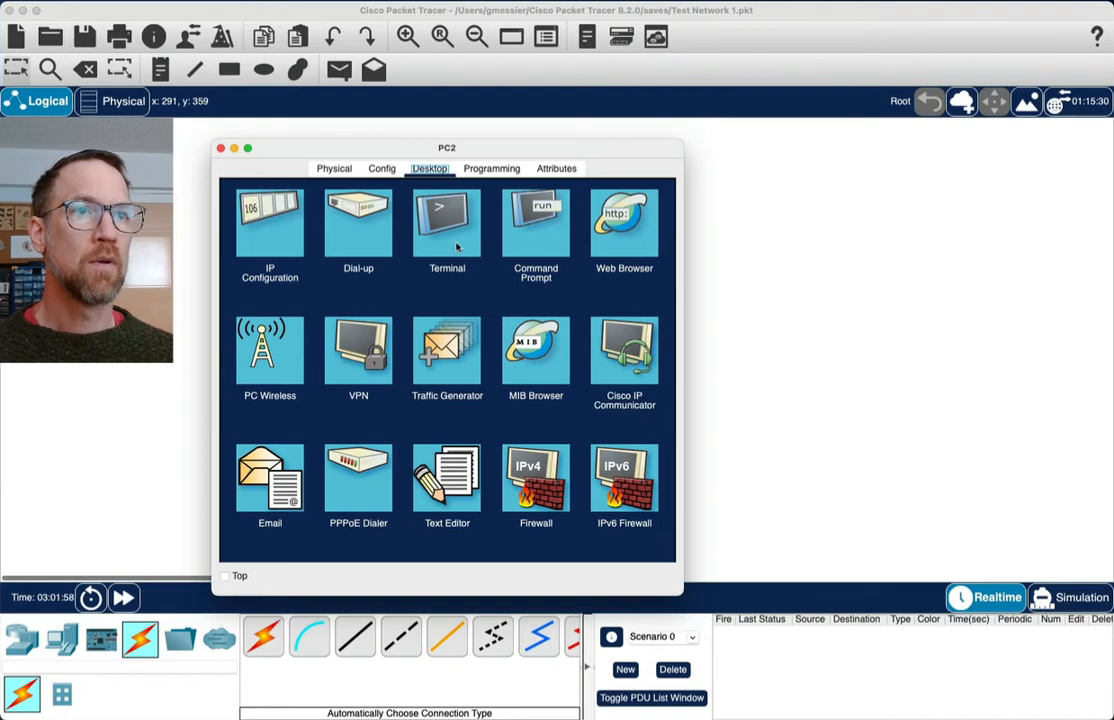
{"action": "left_click", "coordinate": [535, 238]}
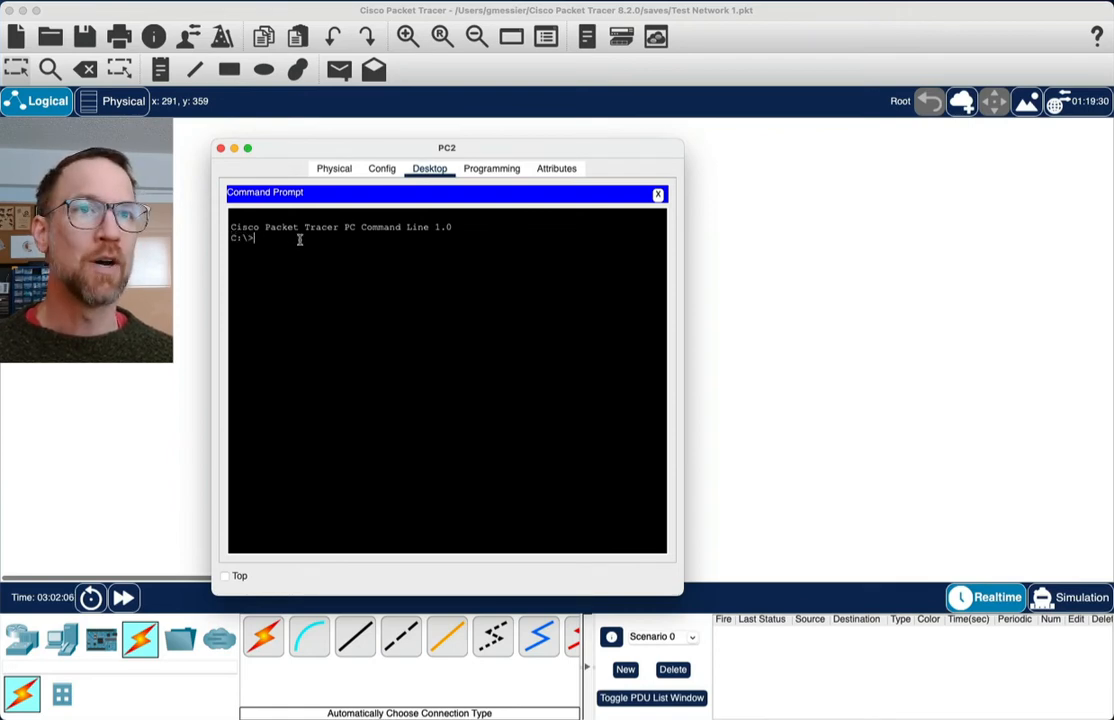
{"action": "key", "text": "Return"}
{"action": "key", "text": "Return"}
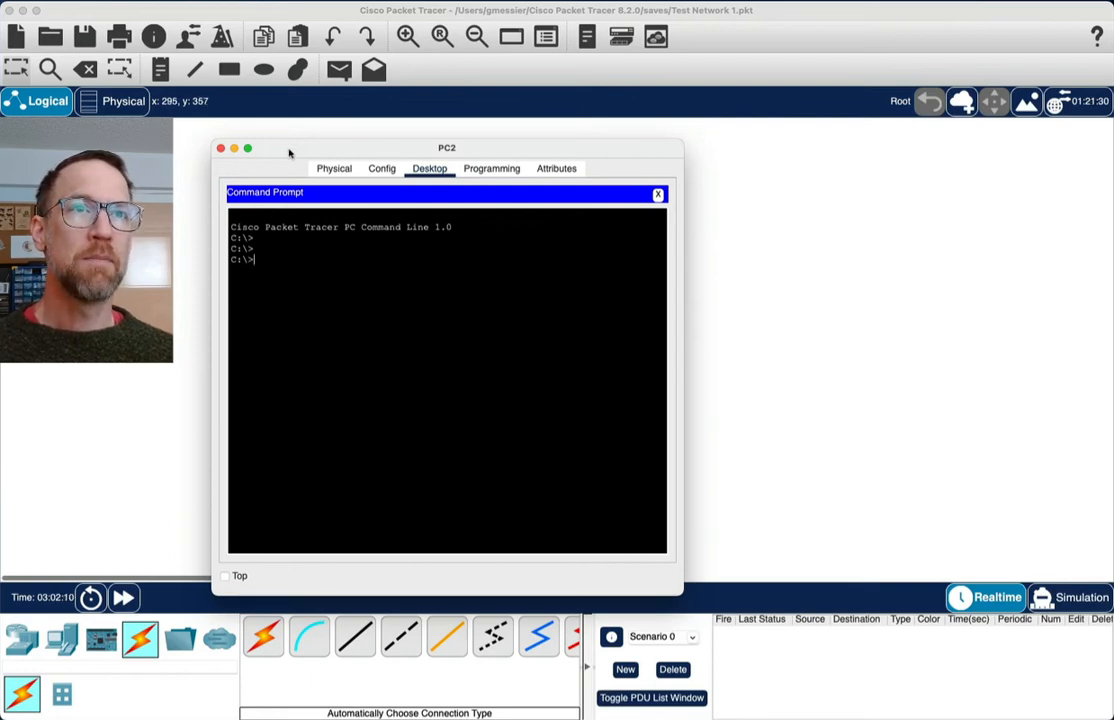
{"action": "left_click_drag", "start_coordinate": [296, 152], "coordinate": [684, 130]}
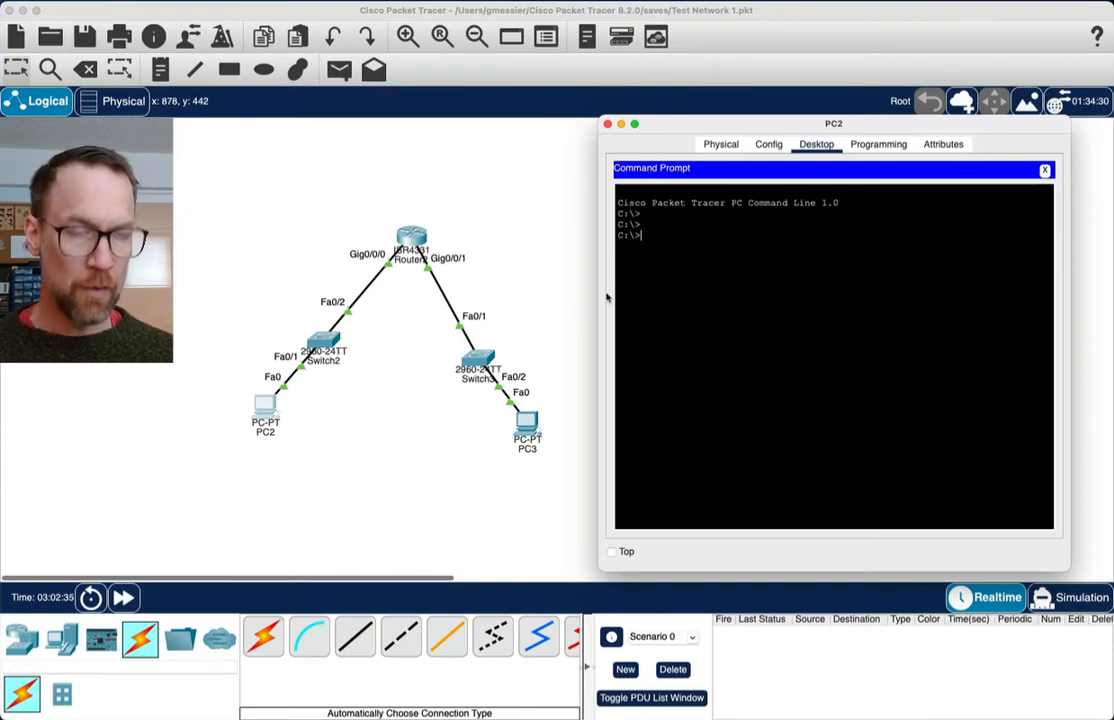
Ping the router's interface address 192.168.0.1 from PC2's command prompt
{"action": "type", "text": "ping 192.1"}
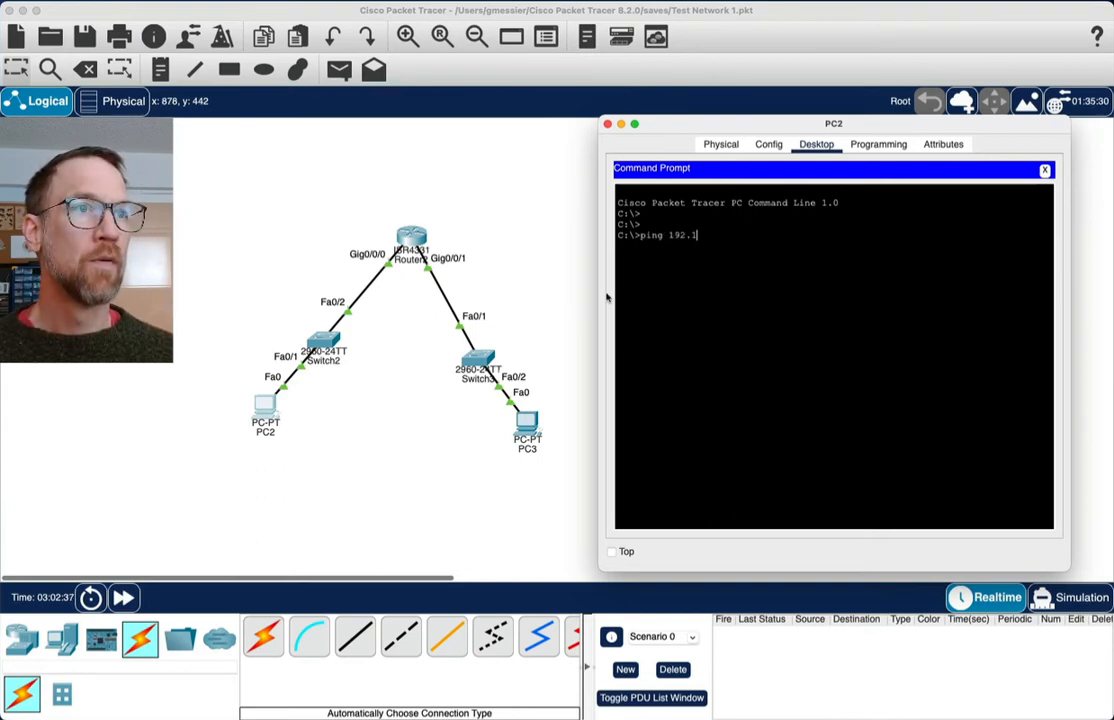
{"action": "type", "text": "68"}
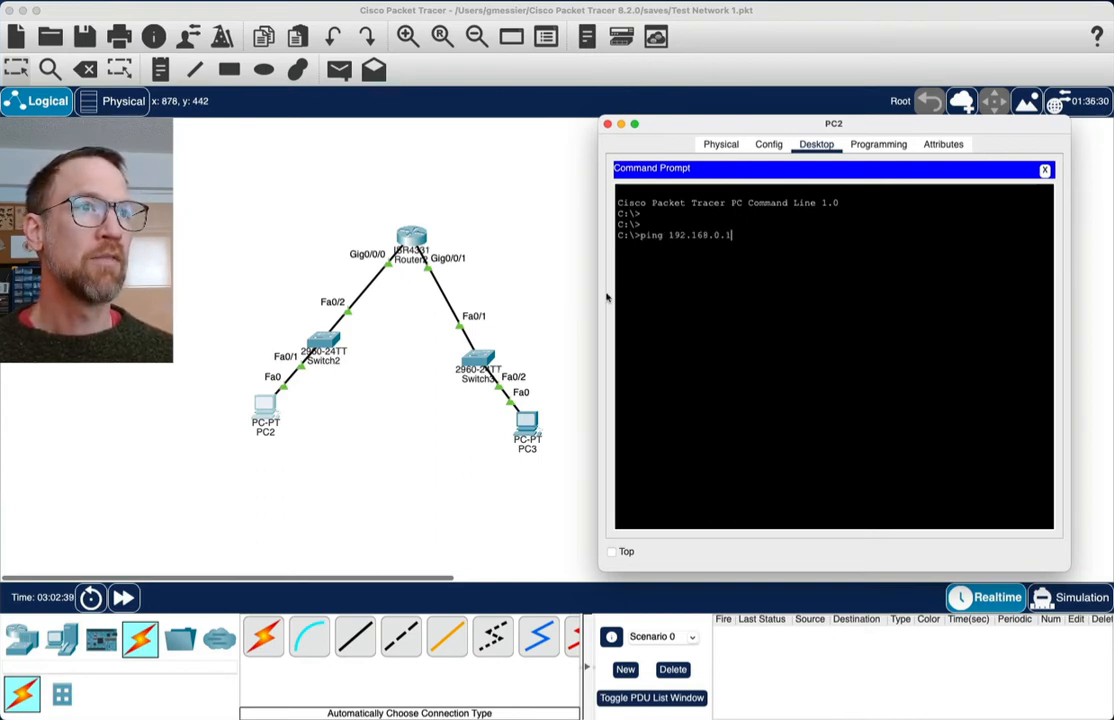
{"action": "type", "text": ".0.1"}
{"action": "key", "text": "Return"}
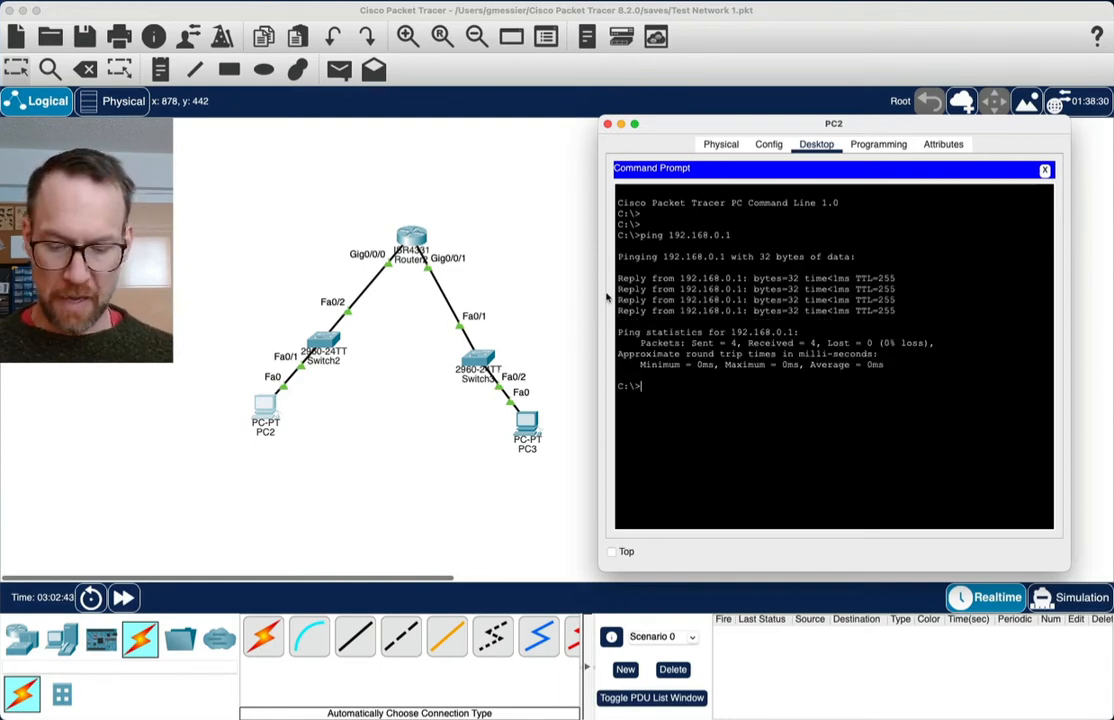
{"action": "key", "text": "Return"}
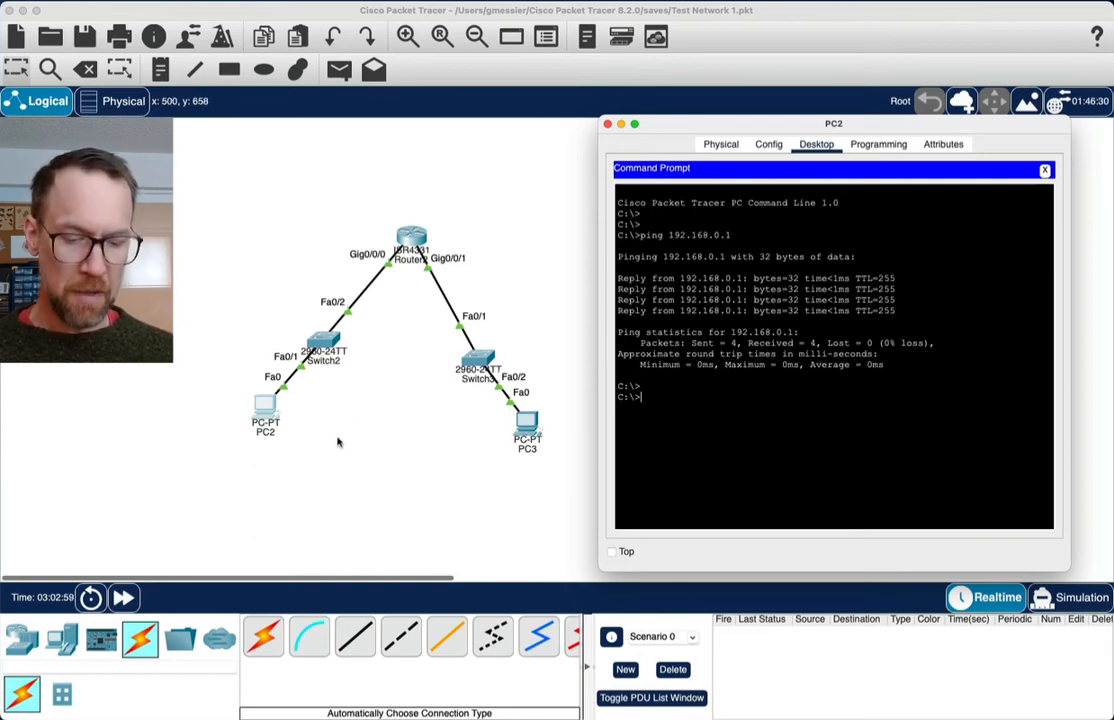
Ping PC3's address 192.168.1.2 from PC2's command prompt and interrupt the ping before it completes
{"action": "type", "text": "ping"}
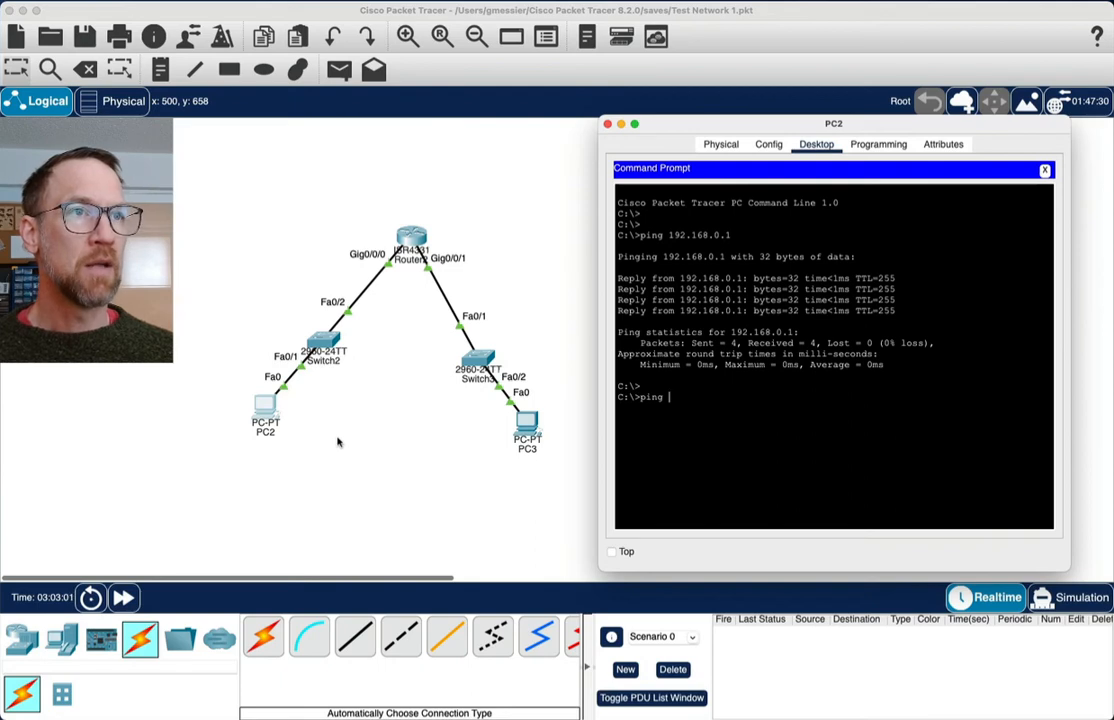
{"action": "type", "text": " 12"}
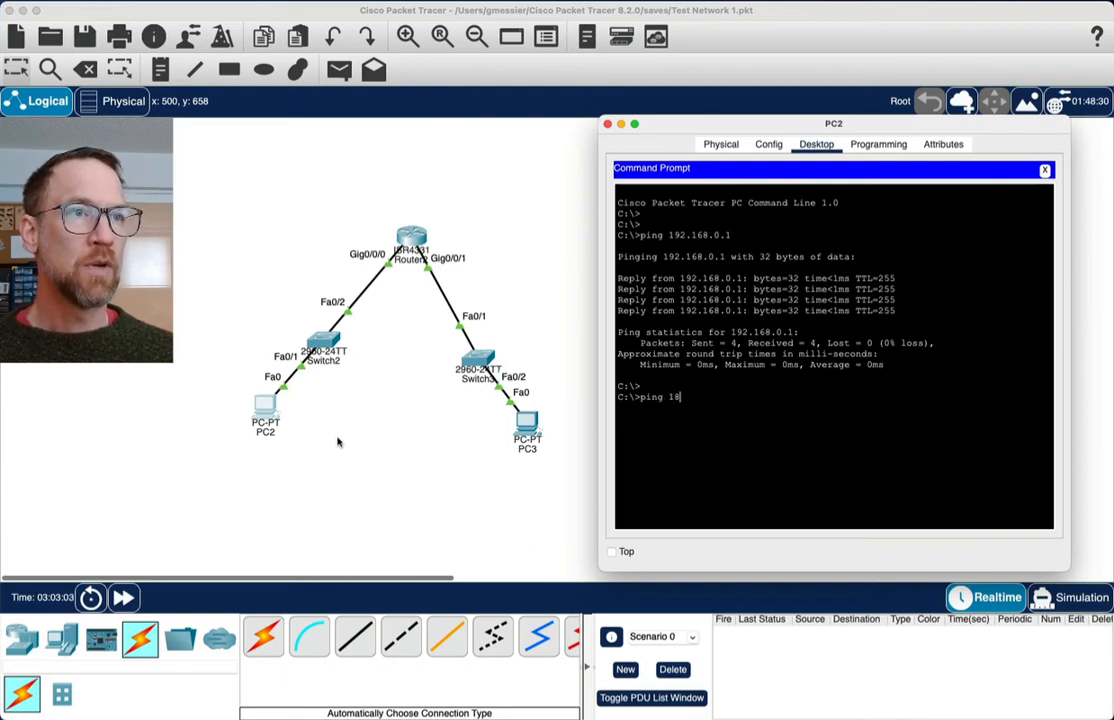
{"action": "key", "text": "BackSpace"}
{"action": "key", "text": "BackSpace"}
{"action": "type", "text": "92.1"}
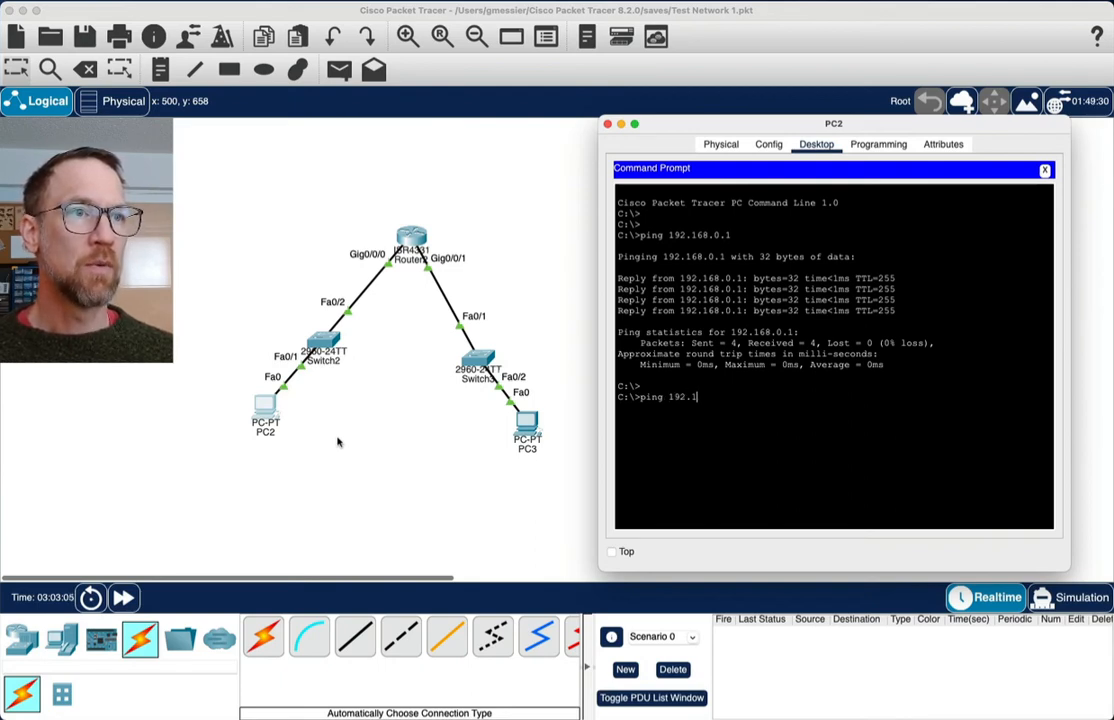
{"action": "type", "text": "68"}
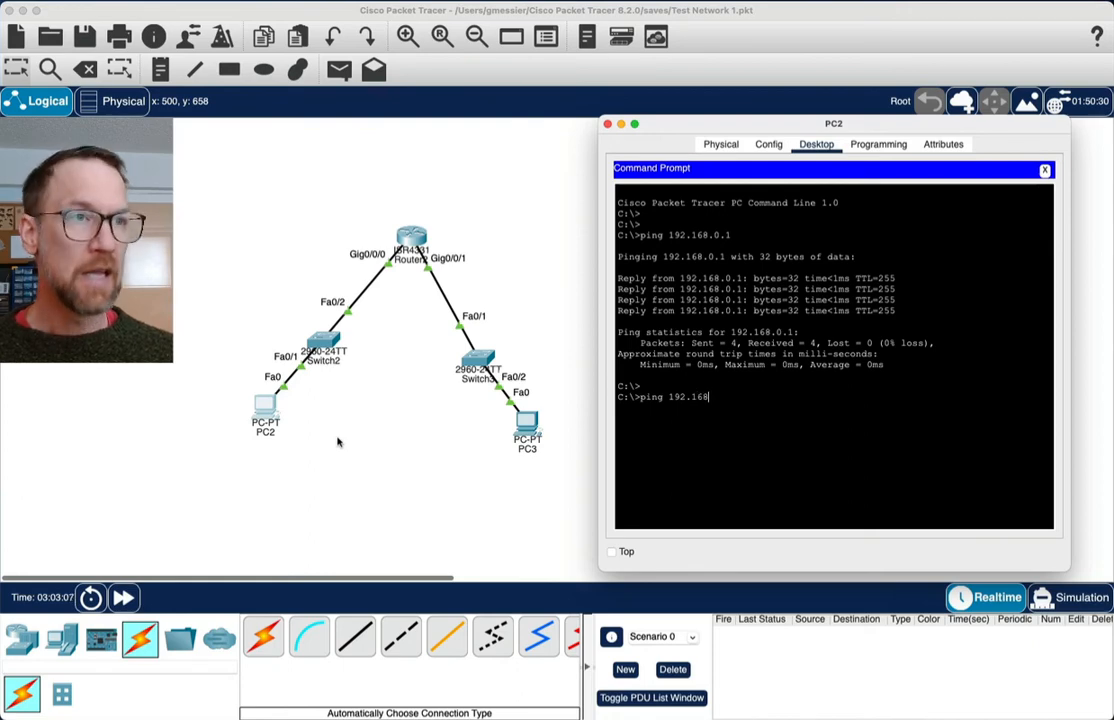
{"action": "type", "text": "."}
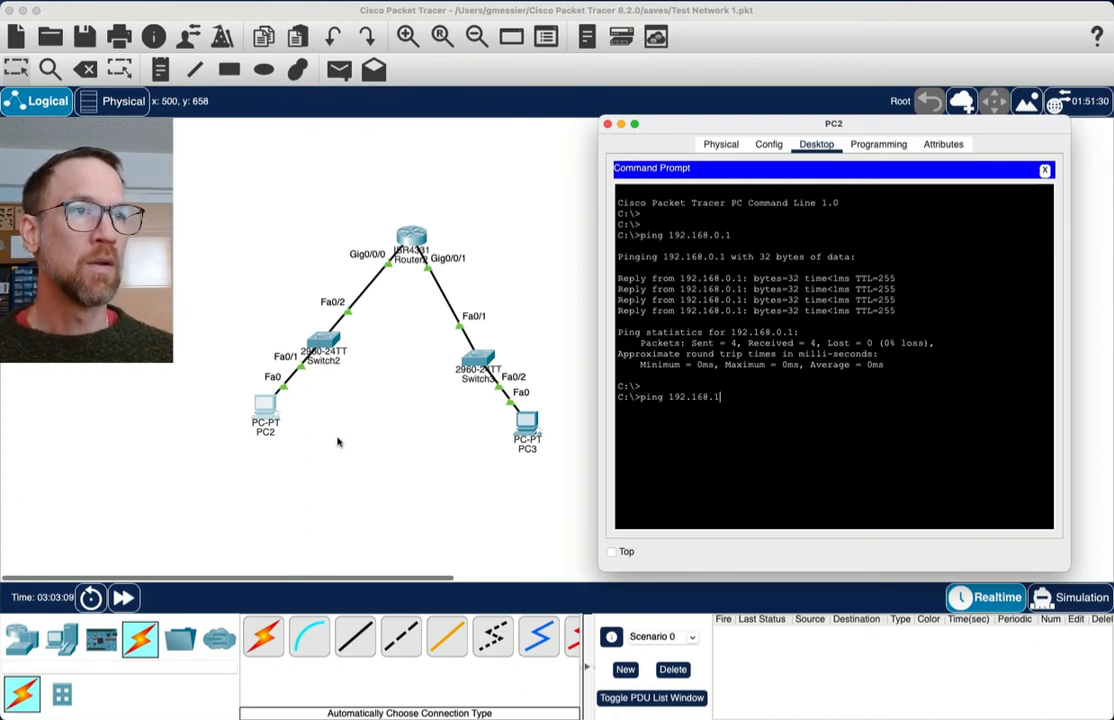
{"action": "type", "text": "1.2"}
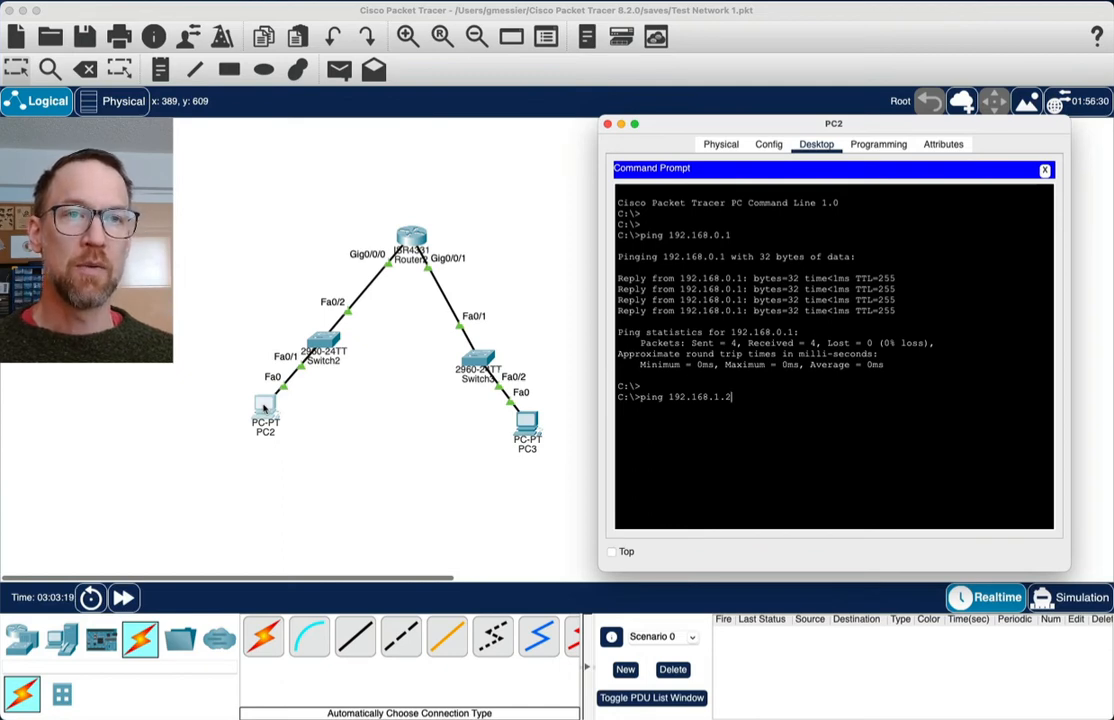
{"action": "scroll", "coordinate": [268, 403], "scroll_direction": "right", "scroll_amount": 1}
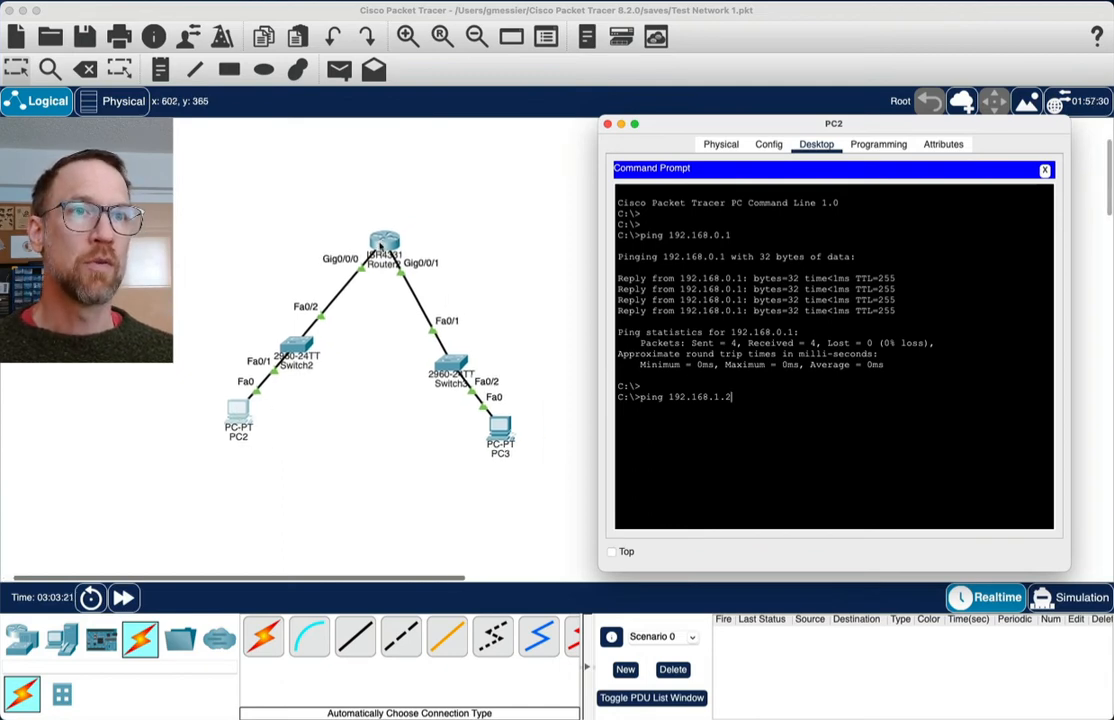
{"action": "scroll", "coordinate": [381, 242], "scroll_direction": "left", "scroll_amount": 1}
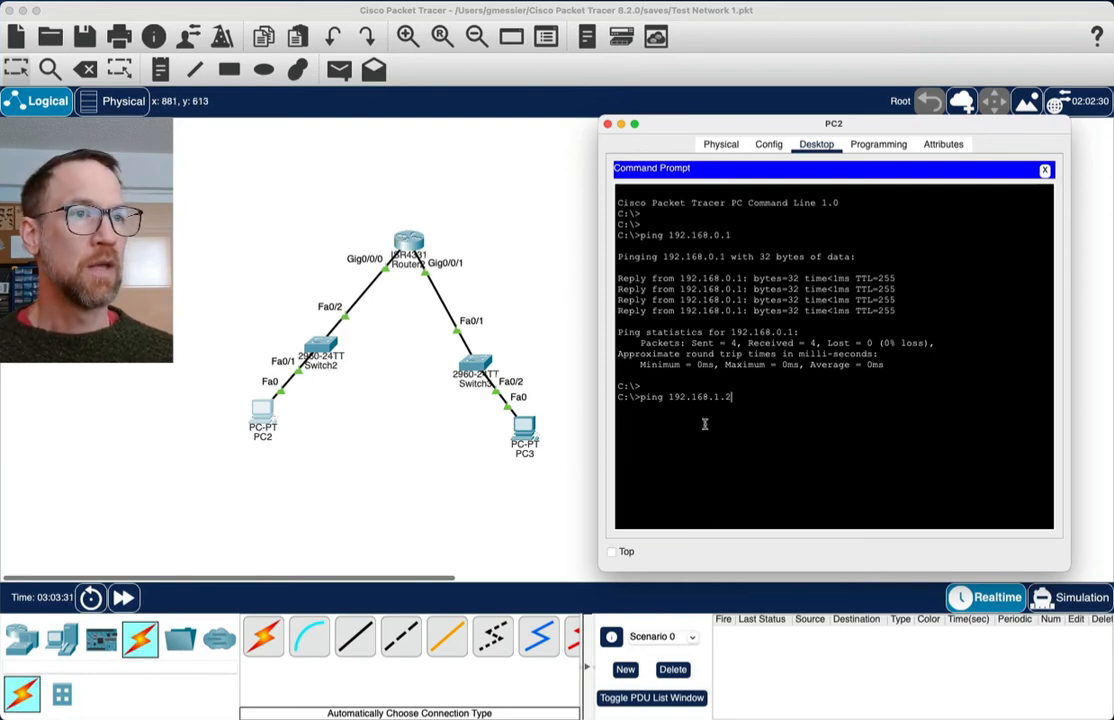
{"action": "key", "text": "Return"}
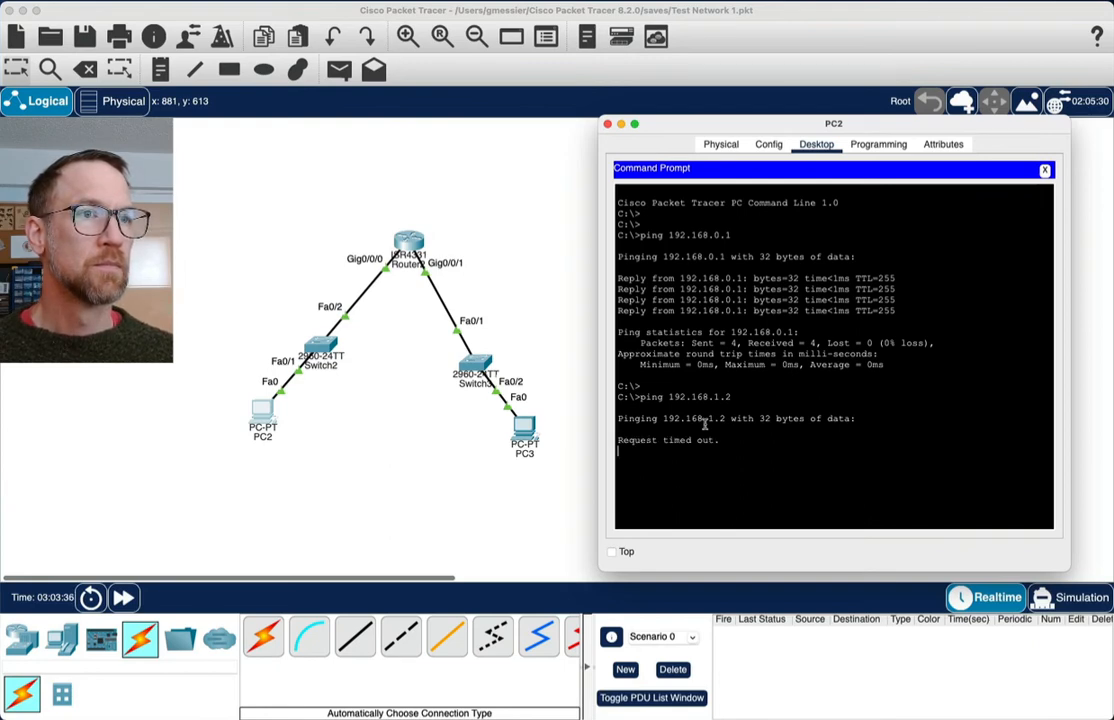
{"action": "key", "text": "ctrl+c"}
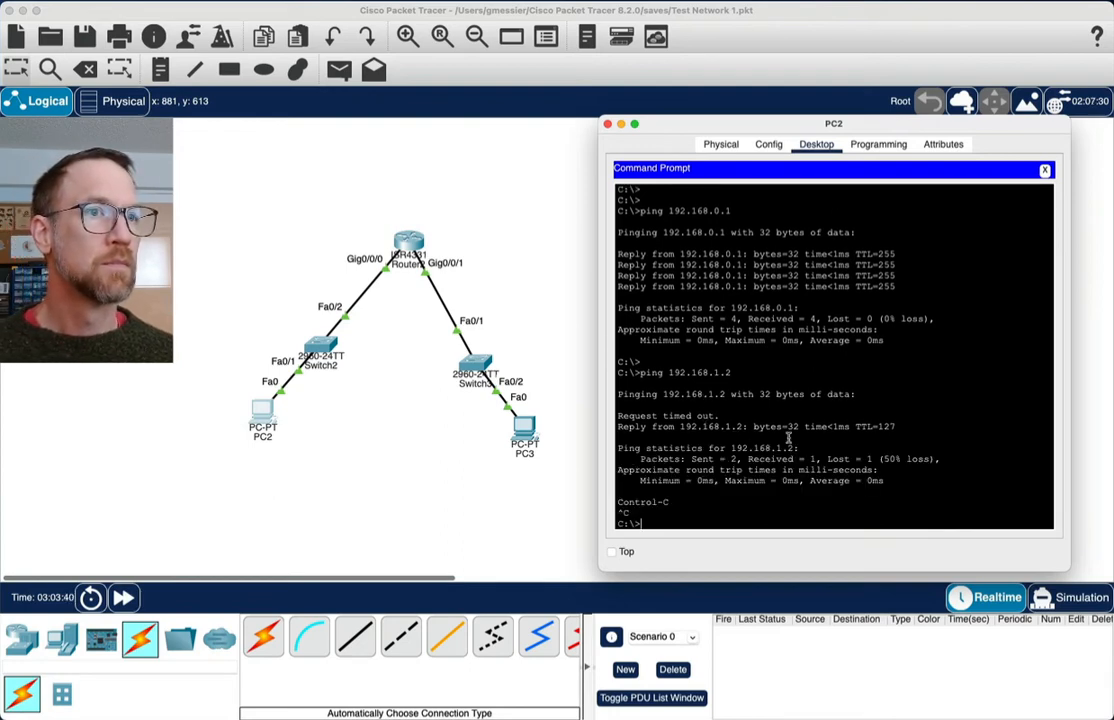
Repeat the ping to 192.168.1.2 from PC2, let it finish, and close PC2's window
{"action": "key", "text": "Up"}
{"action": "key", "text": "Return"}
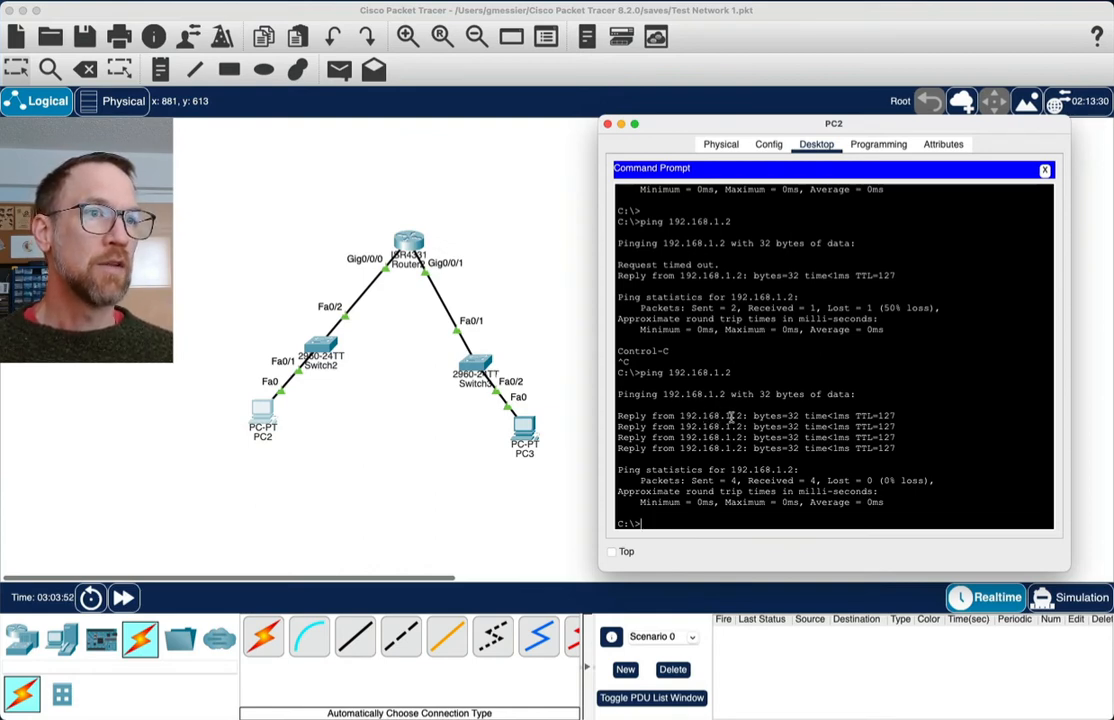
{"action": "left_click", "coordinate": [607, 124]}
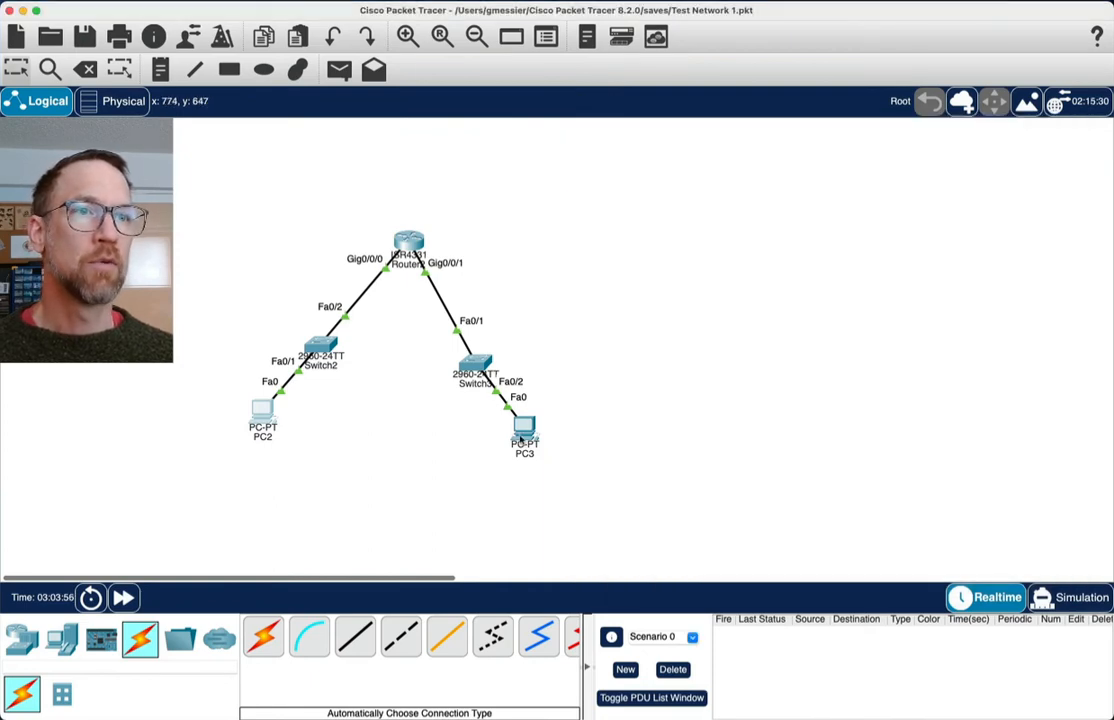
Open the Command Prompt on PC3 with its window placed beside the network diagram
{"action": "left_click", "coordinate": [522, 432]}
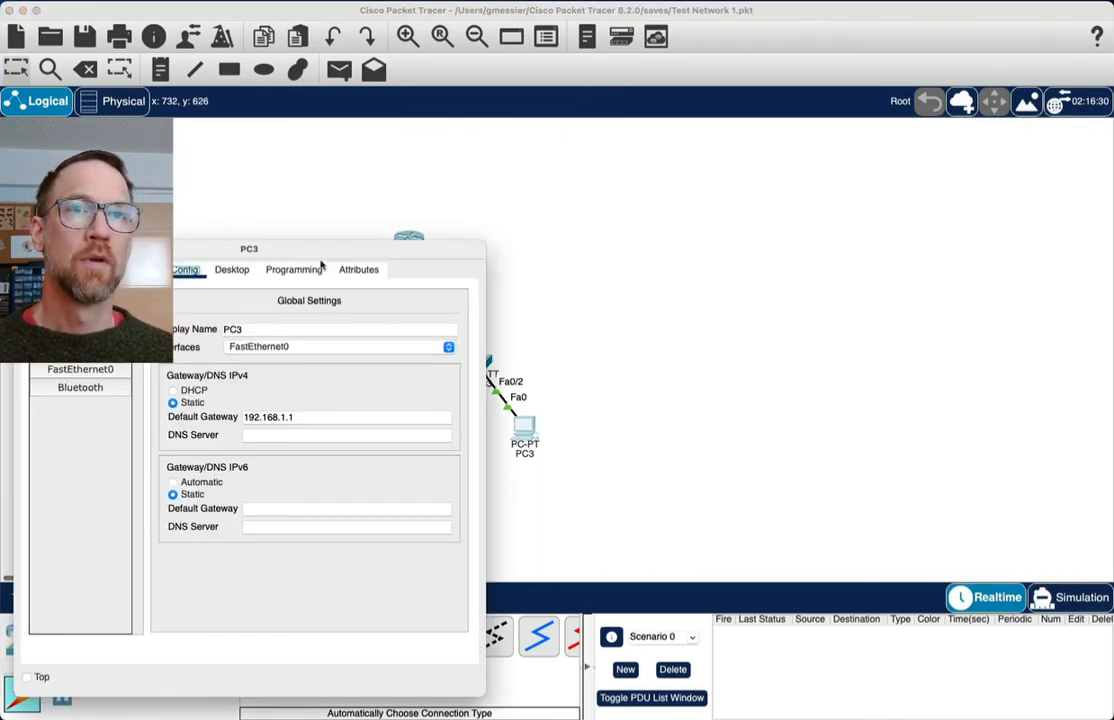
{"action": "left_click_drag", "start_coordinate": [306, 251], "coordinate": [849, 141]}
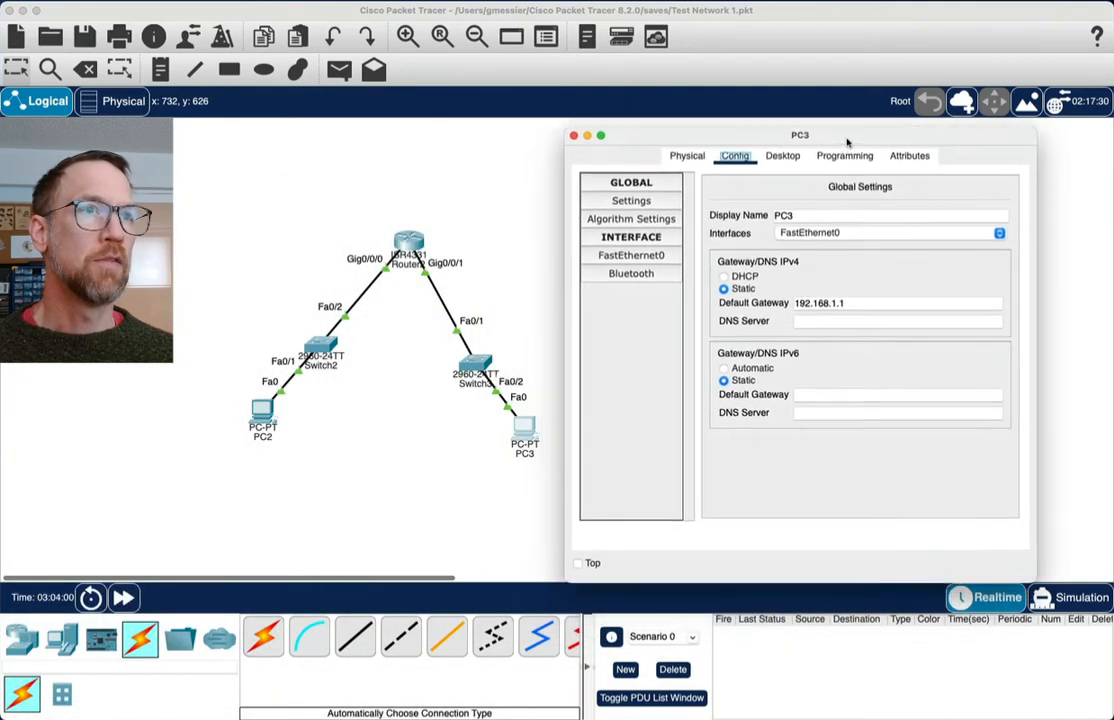
{"action": "left_click", "coordinate": [790, 155]}
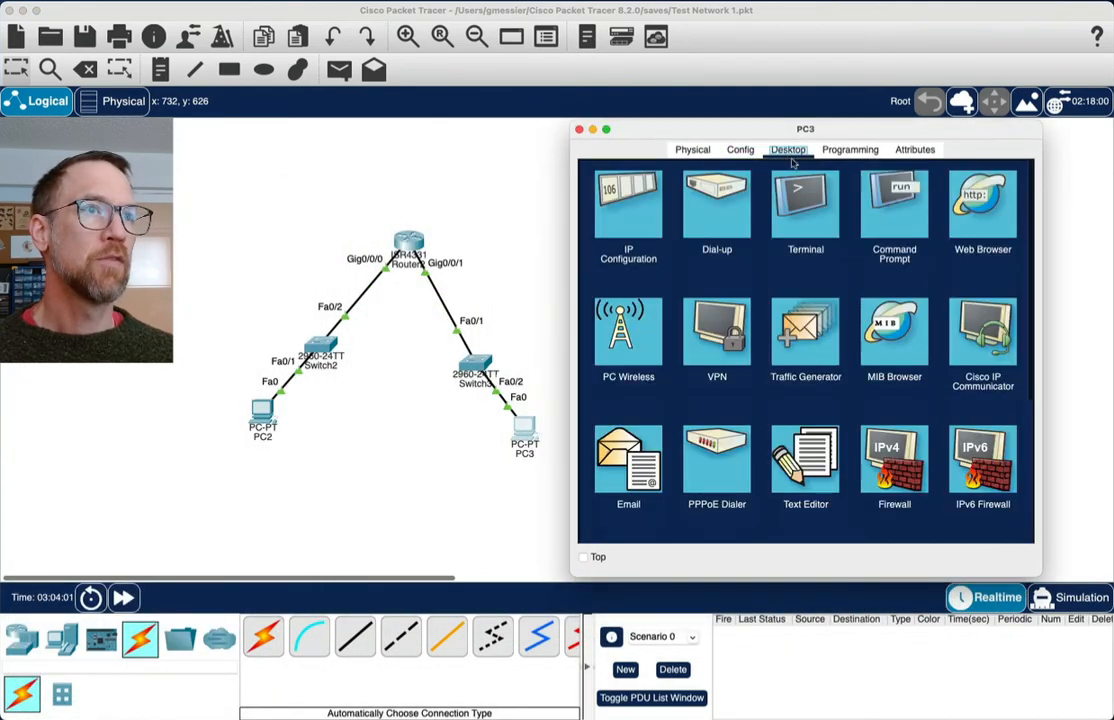
{"action": "left_click", "coordinate": [896, 214]}
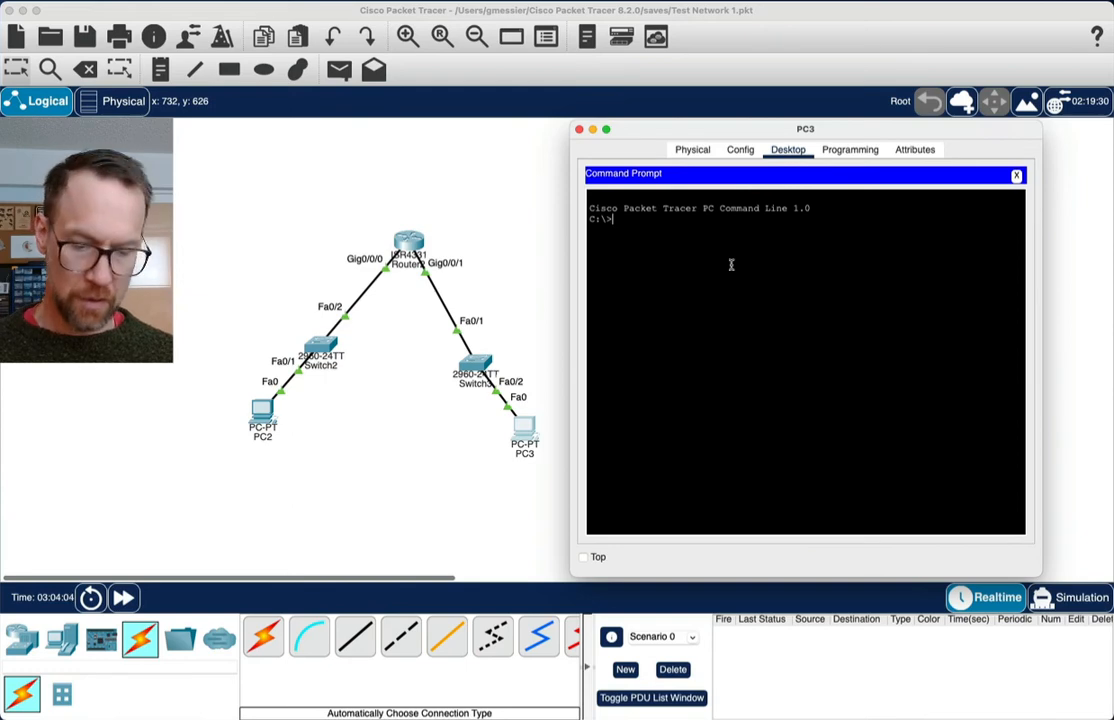
Ping the router's interface address 192.168.1.1 from PC3 and stop the ping early
{"action": "type", "text": "ping"}
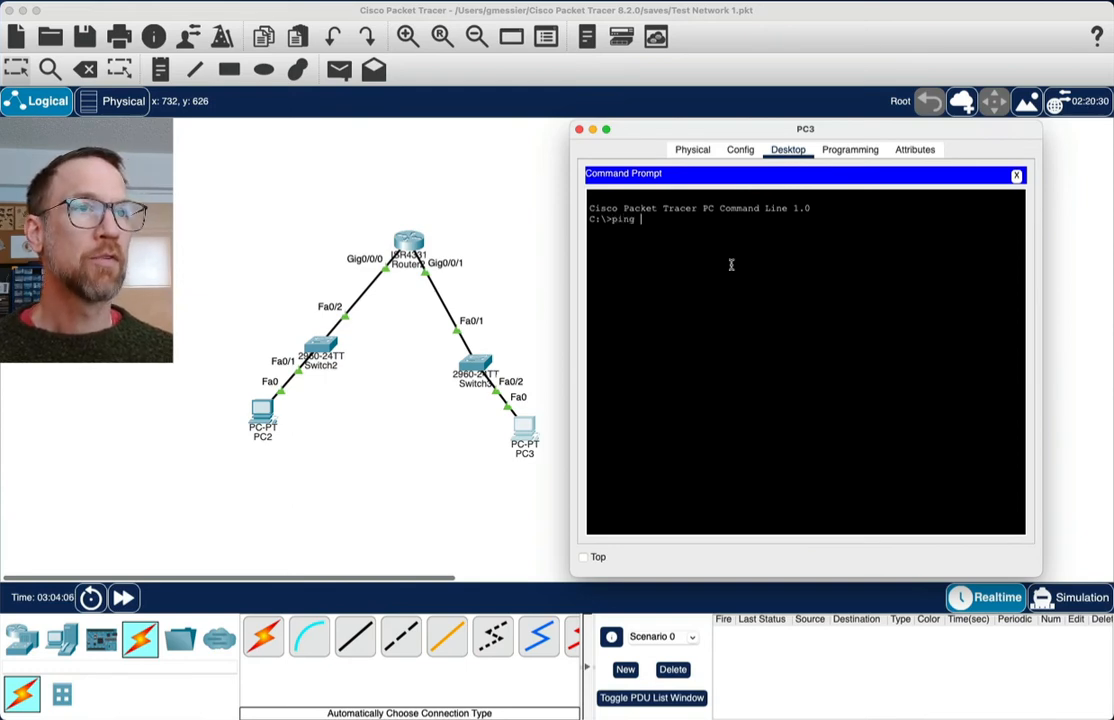
{"action": "type", "text": " 192.1"}
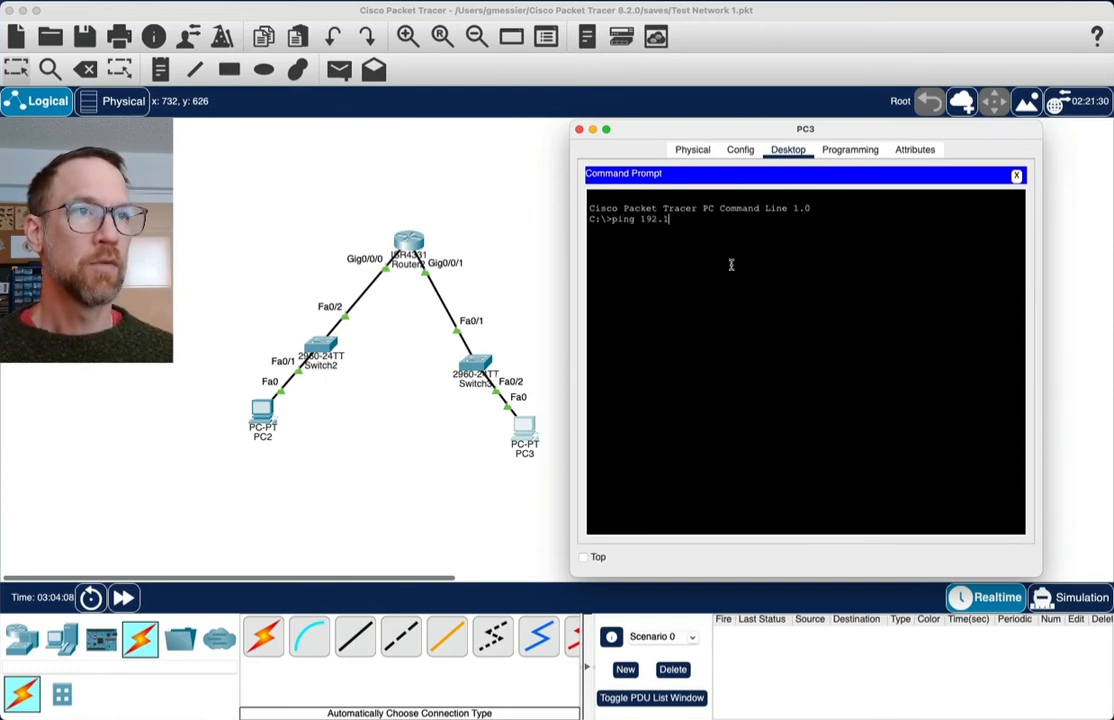
{"action": "type", "text": "68.1.1"}
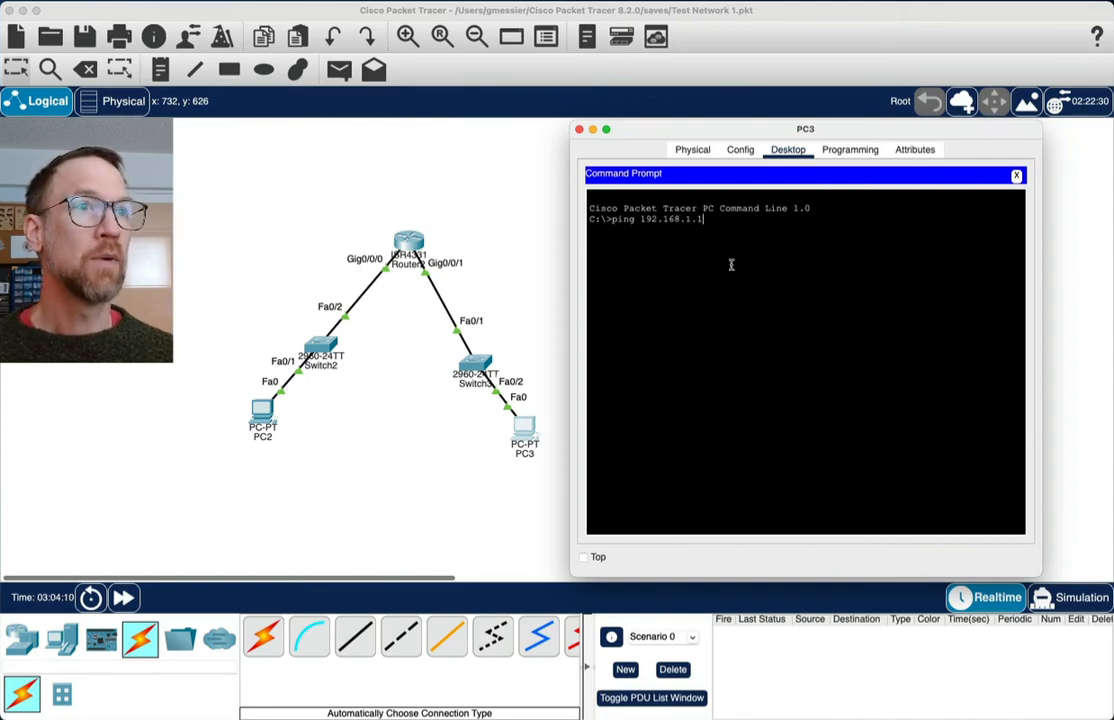
{"action": "key", "text": "Return"}
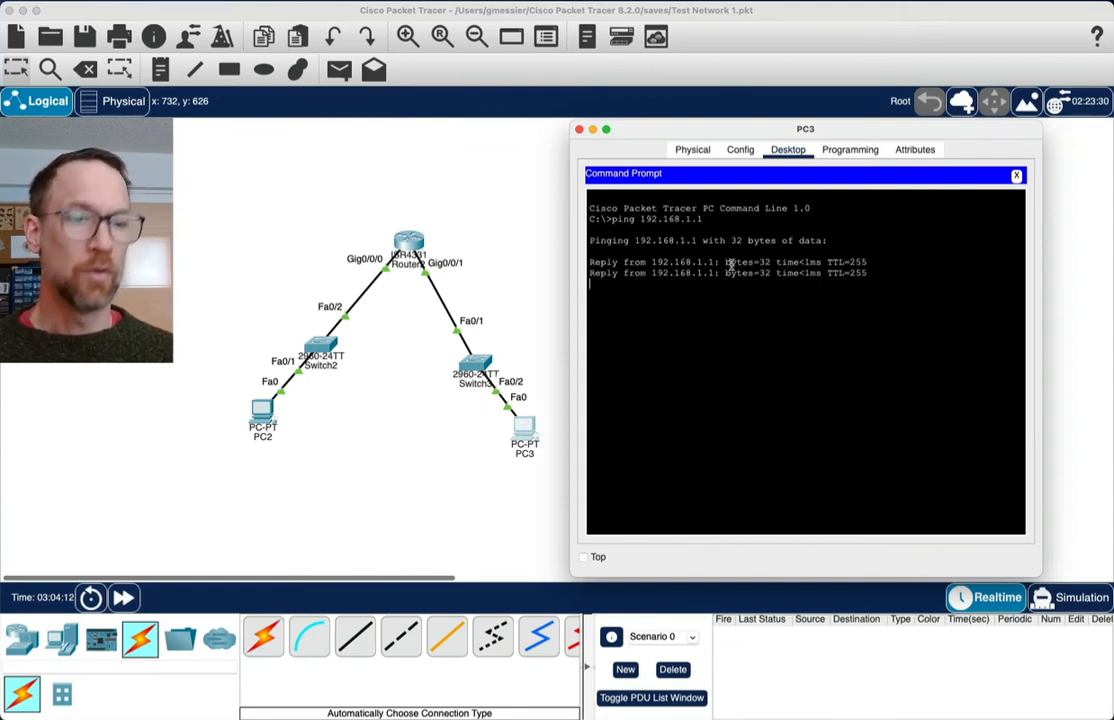
{"action": "key", "text": "ctrl+c"}
Ping PC2's address 192.168.0.2 from PC3, stop the ping early, and close PC3's window
{"action": "key", "text": "Up"}
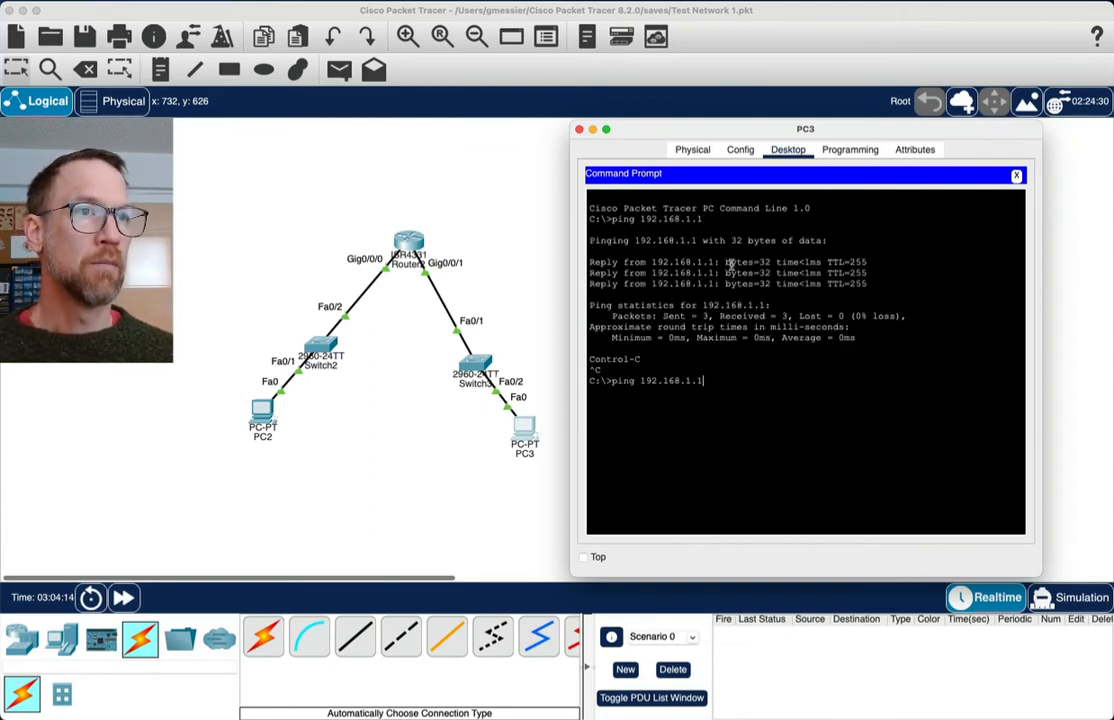
{"action": "key", "text": "BackSpace"}
{"action": "key", "text": "BackSpace"}
{"action": "key", "text": "BackSpace"}
{"action": "type", "text": "0"}
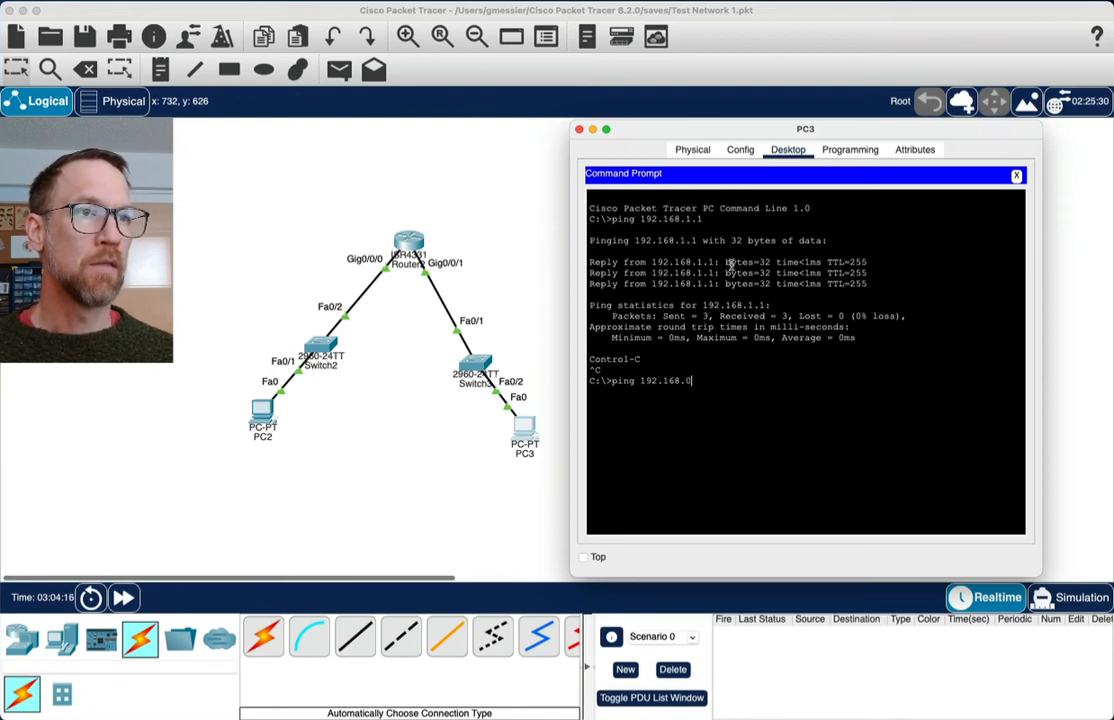
{"action": "type", "text": ".2"}
{"action": "key", "text": "Return"}
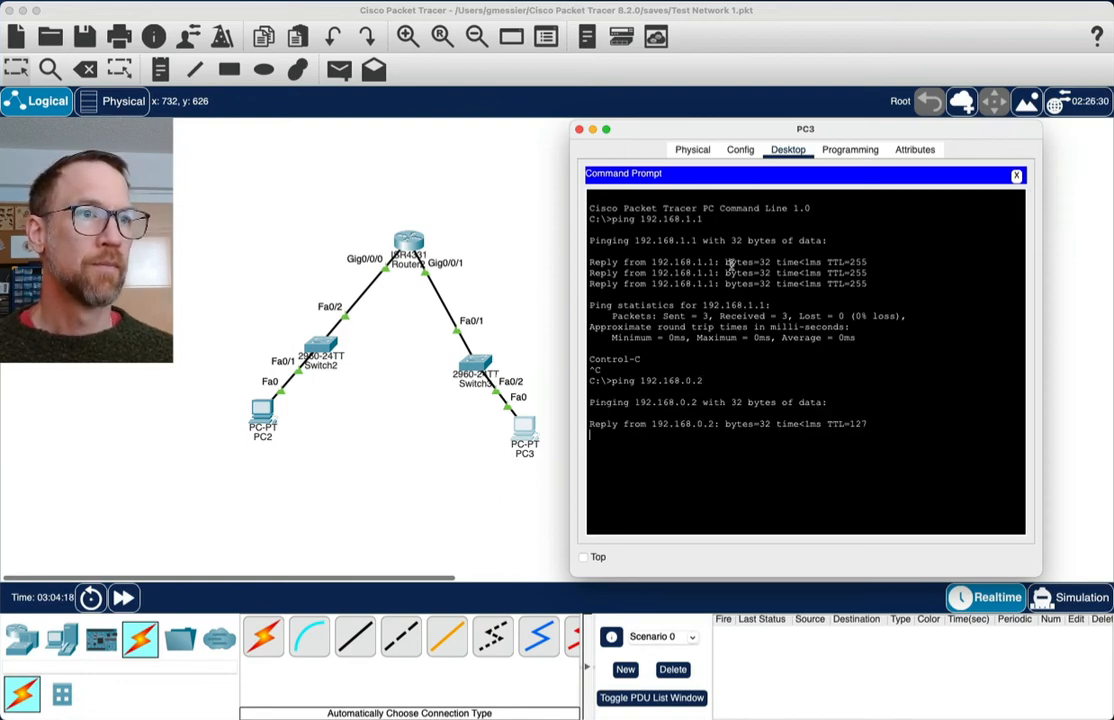
{"action": "key", "text": "ctrl+c"}
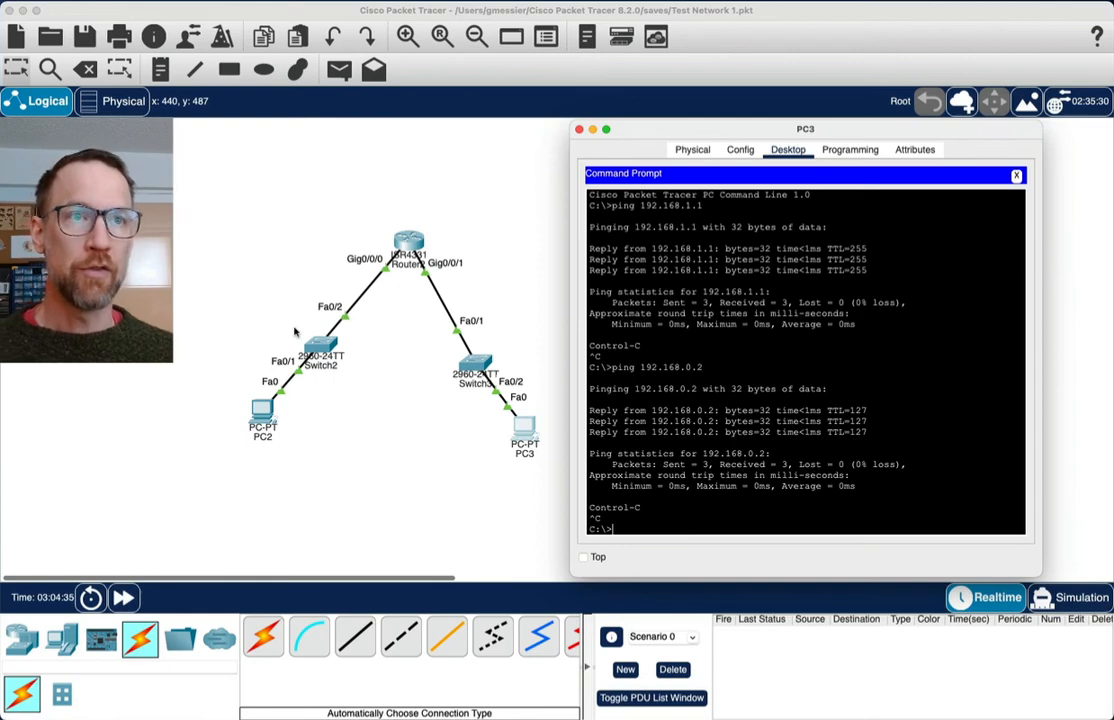
{"action": "left_click", "coordinate": [578, 131]}
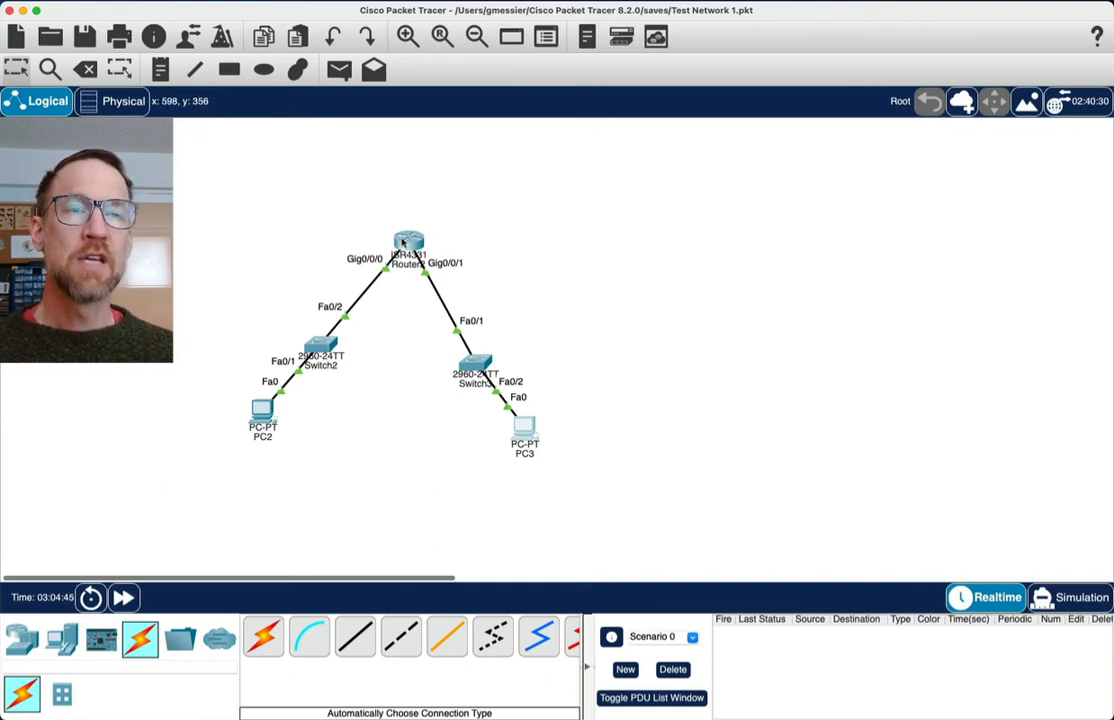
Open Router2's static route configuration and move its window clear of the webcam area
{"action": "mouse_move", "coordinate": [403, 243]}
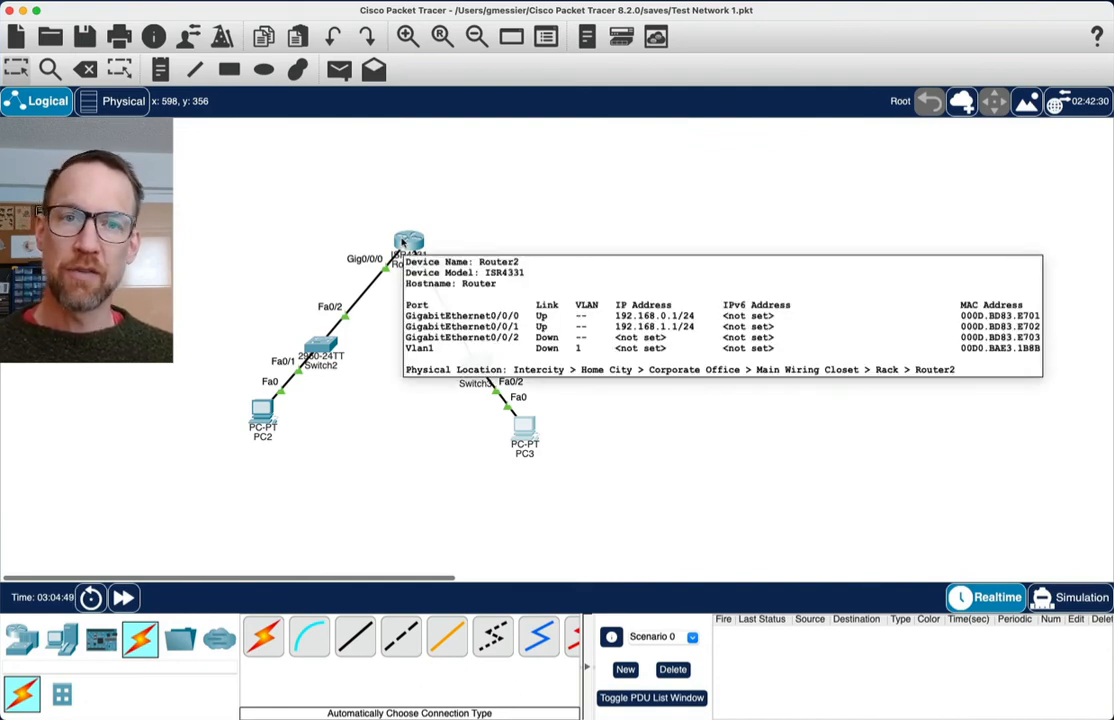
{"action": "left_click", "coordinate": [410, 238]}
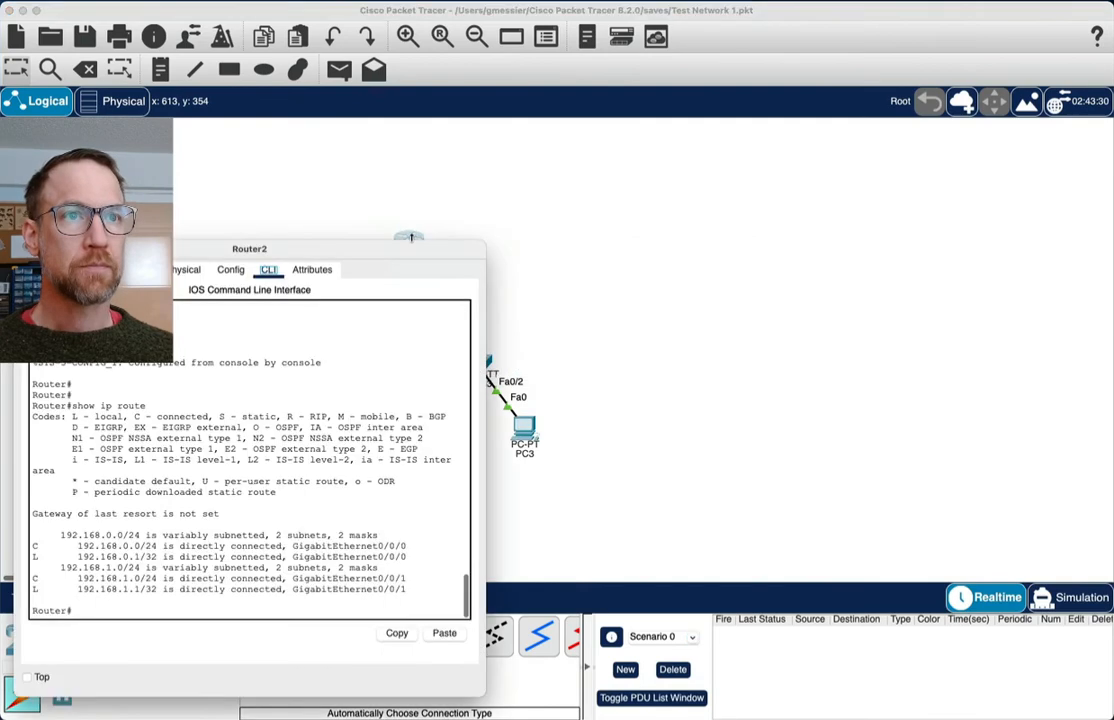
{"action": "left_click_drag", "start_coordinate": [177, 278], "coordinate": [535, 200]}
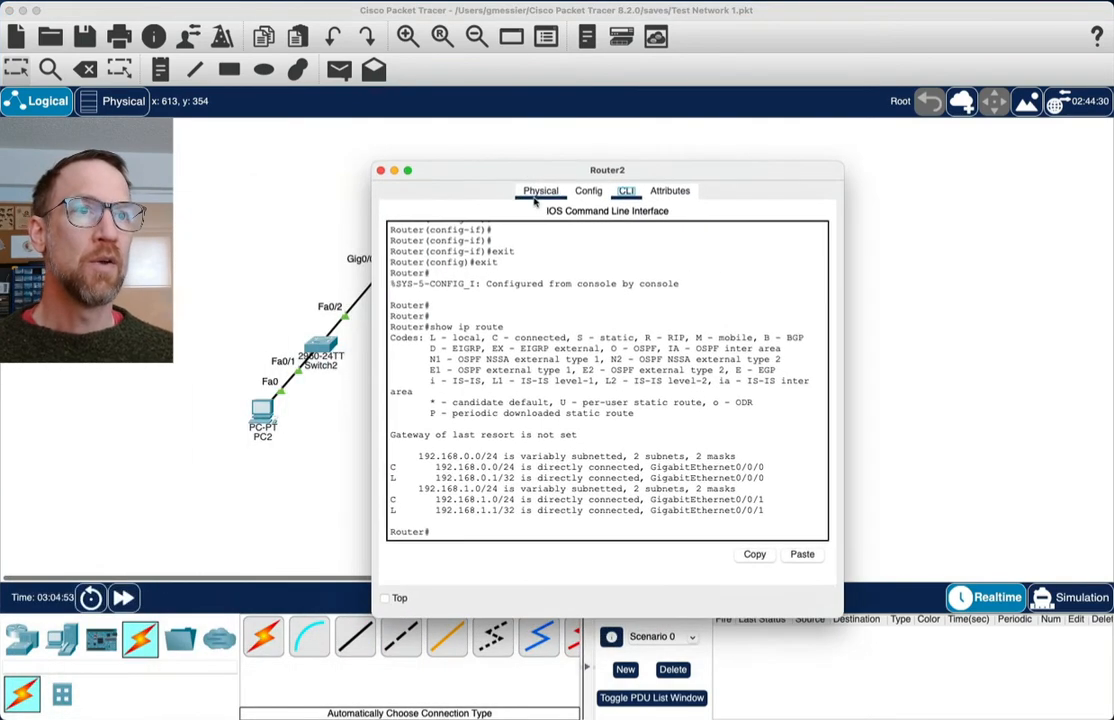
{"action": "left_click", "coordinate": [588, 190]}
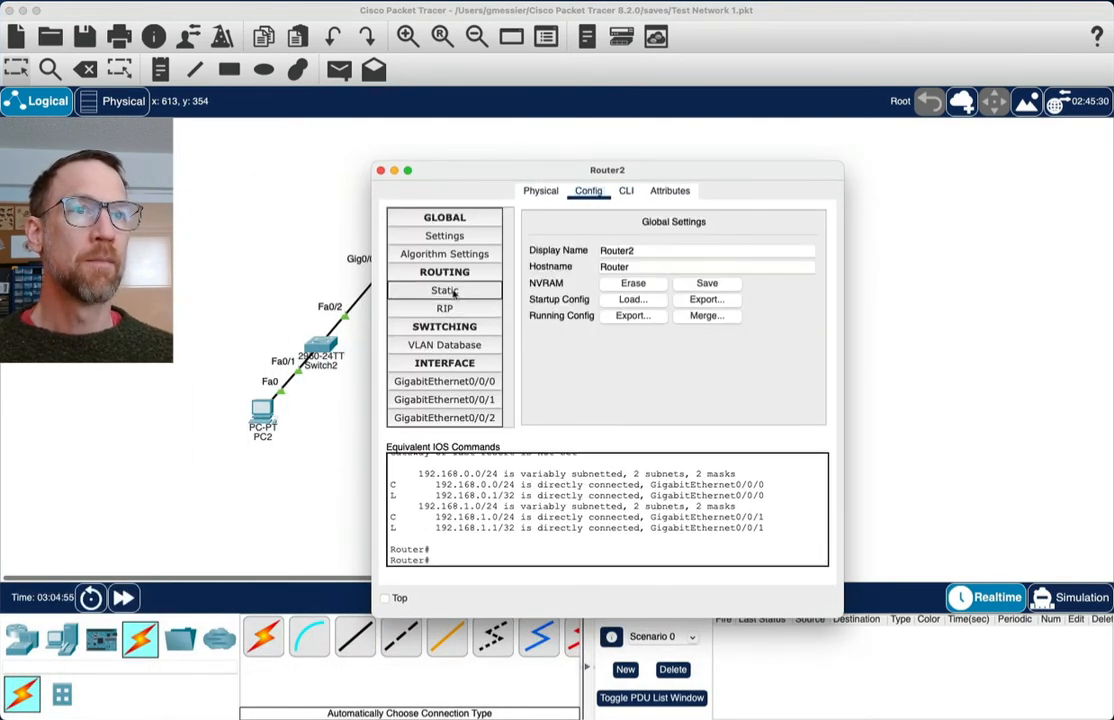
{"action": "left_click", "coordinate": [453, 292]}
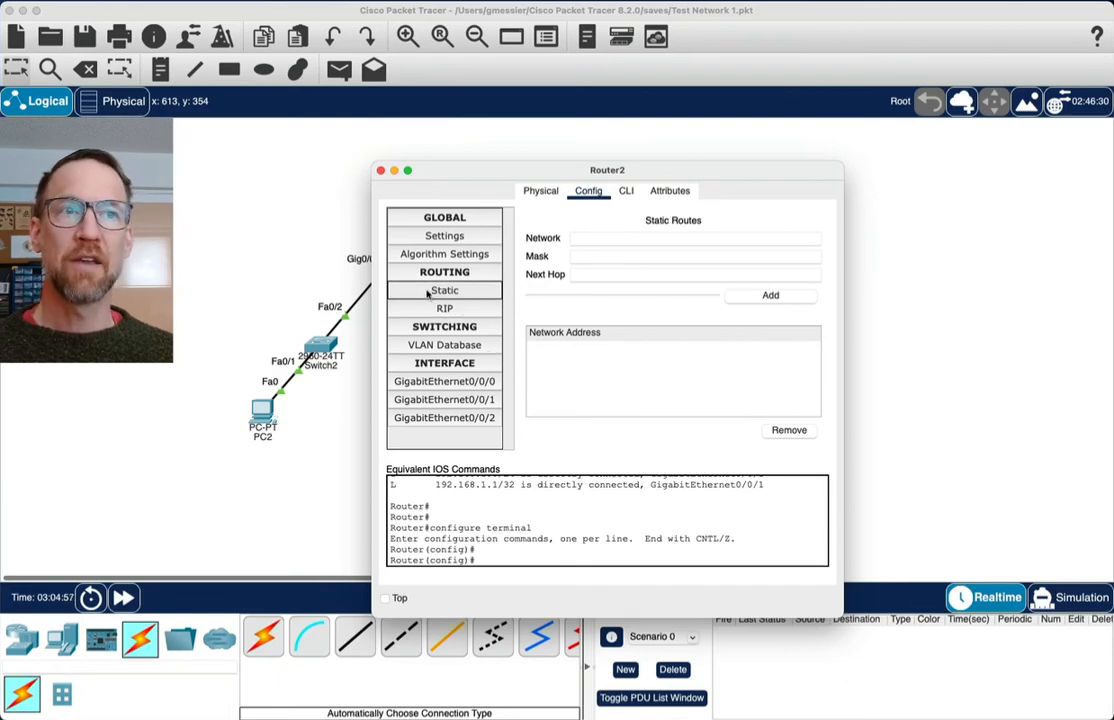
Examine the Network, Mask and Next Hop fields that define a static route on Router2
{"action": "left_click", "coordinate": [599, 237]}
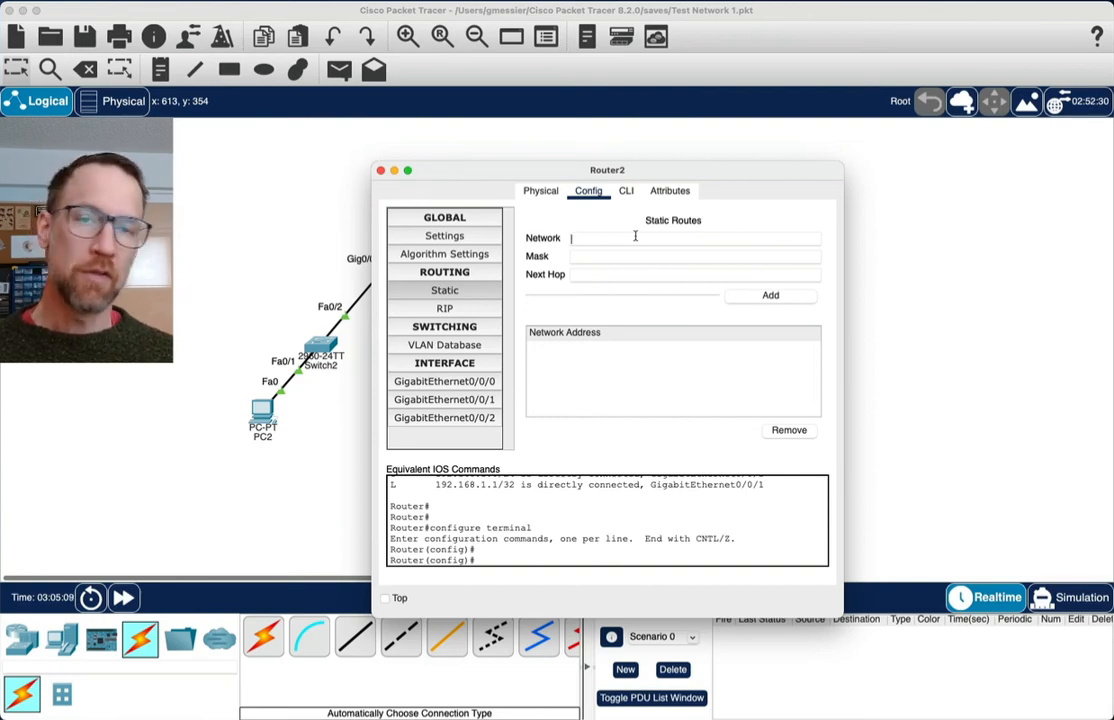
{"action": "left_click", "coordinate": [575, 275]}
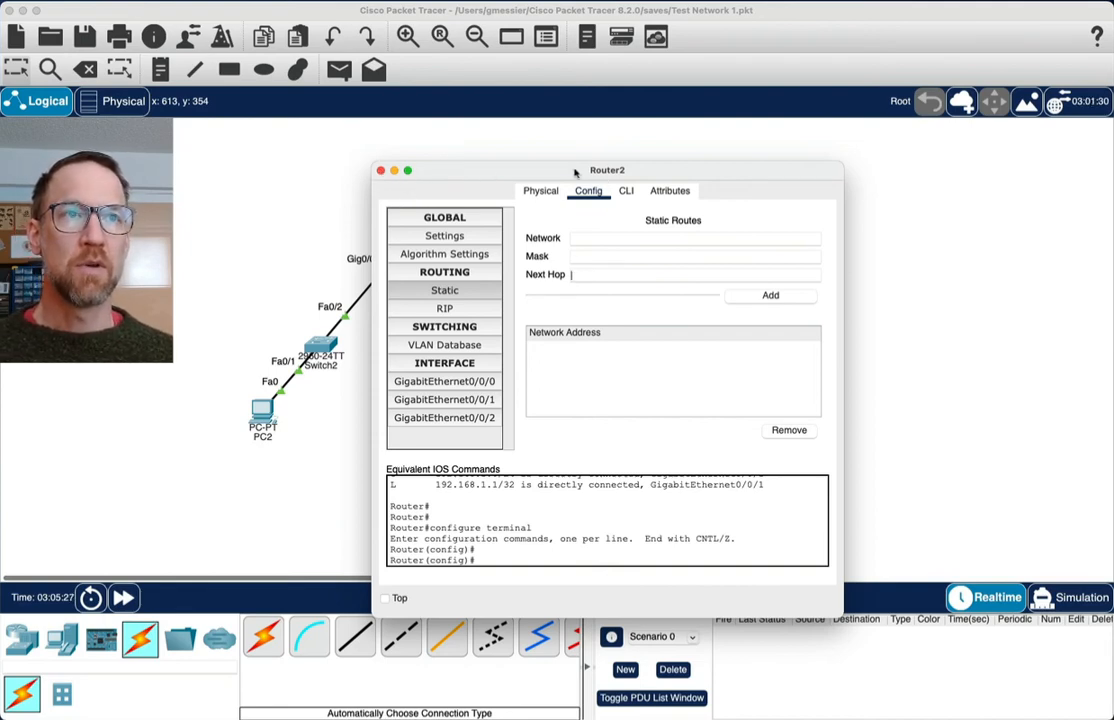
{"action": "left_click_drag", "start_coordinate": [512, 175], "coordinate": [475, 160]}
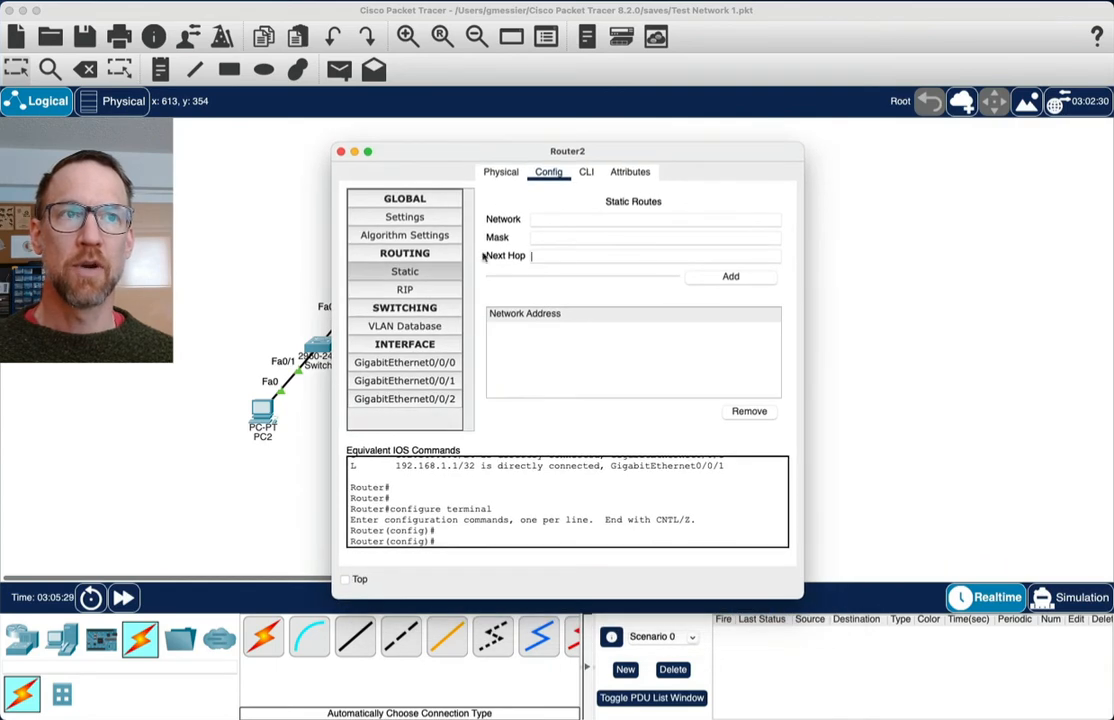